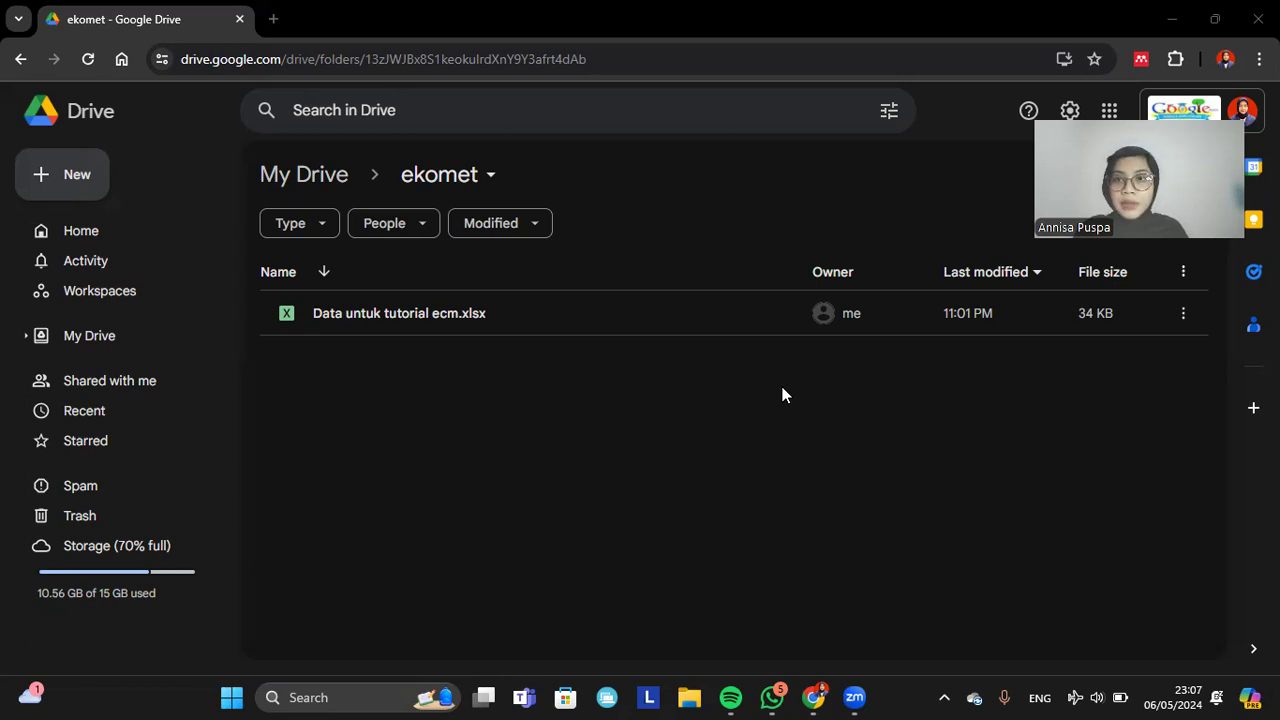
- Open the workbook Data untuk tutorial ecm.xlsx and go to the variable headers on Sheet4
{"action": "double_click", "coordinate": [732, 331]}
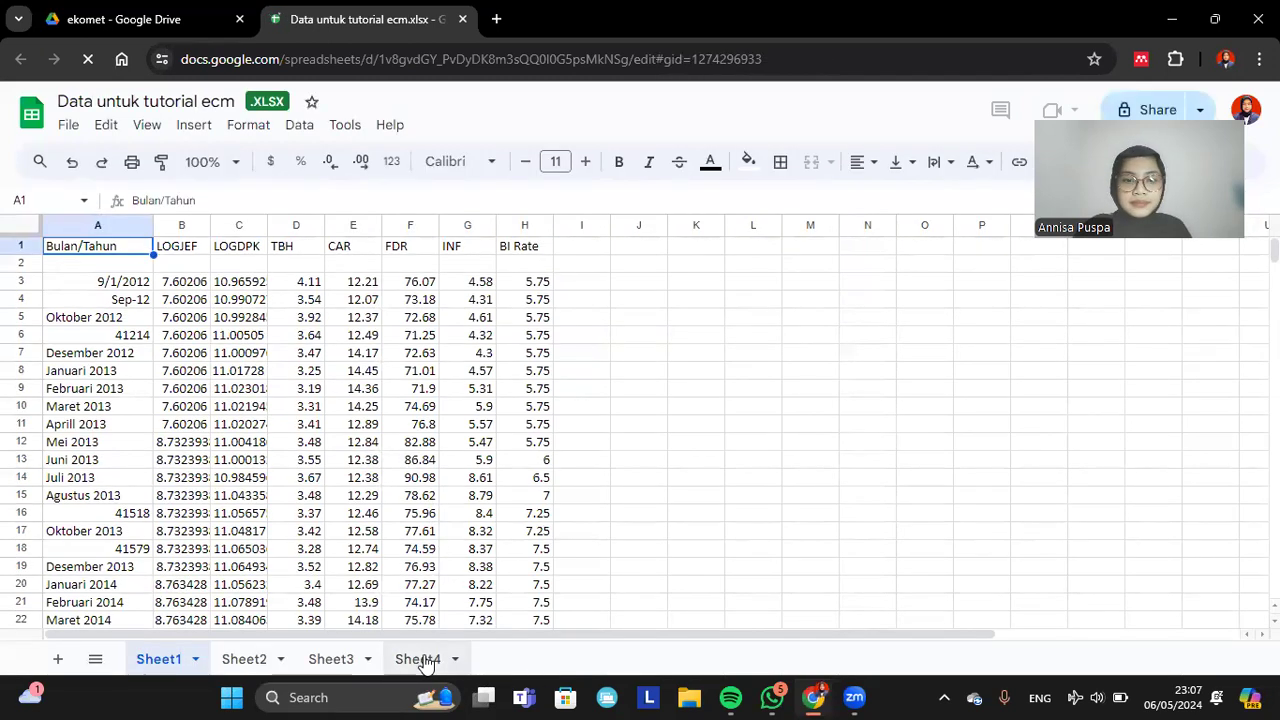
{"action": "left_click", "coordinate": [420, 659]}
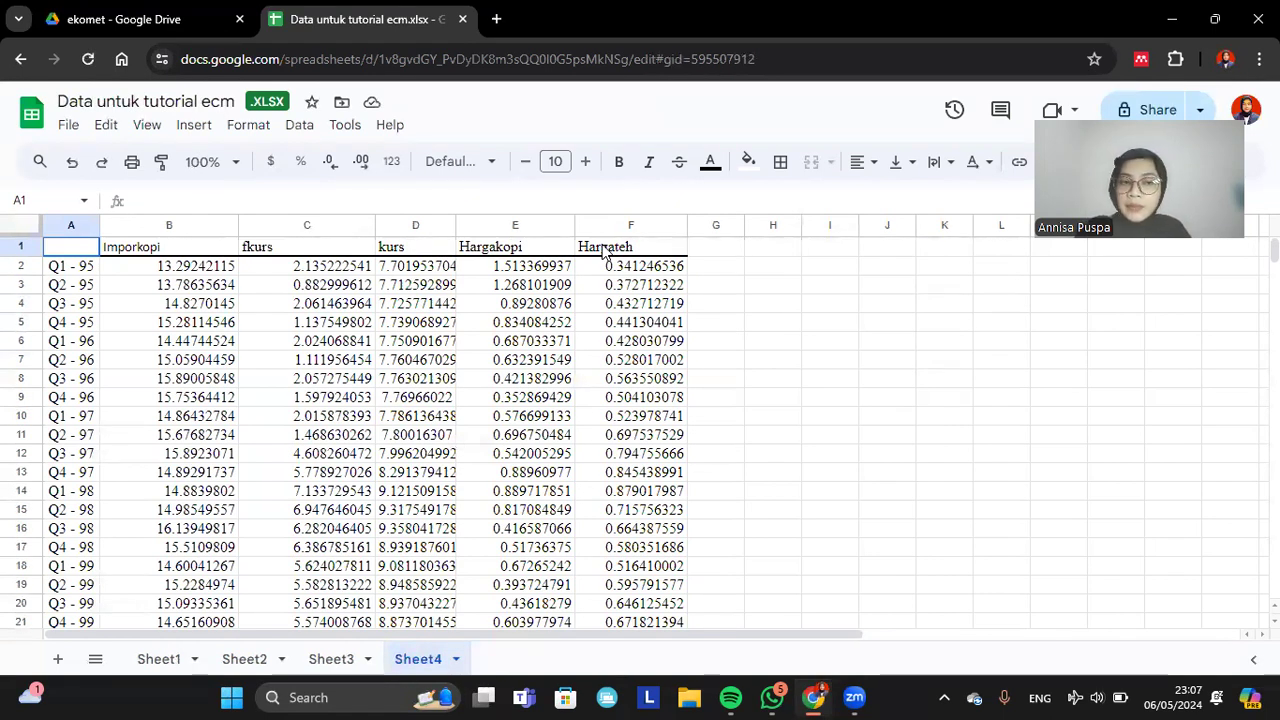
{"action": "left_click", "coordinate": [198, 250]}
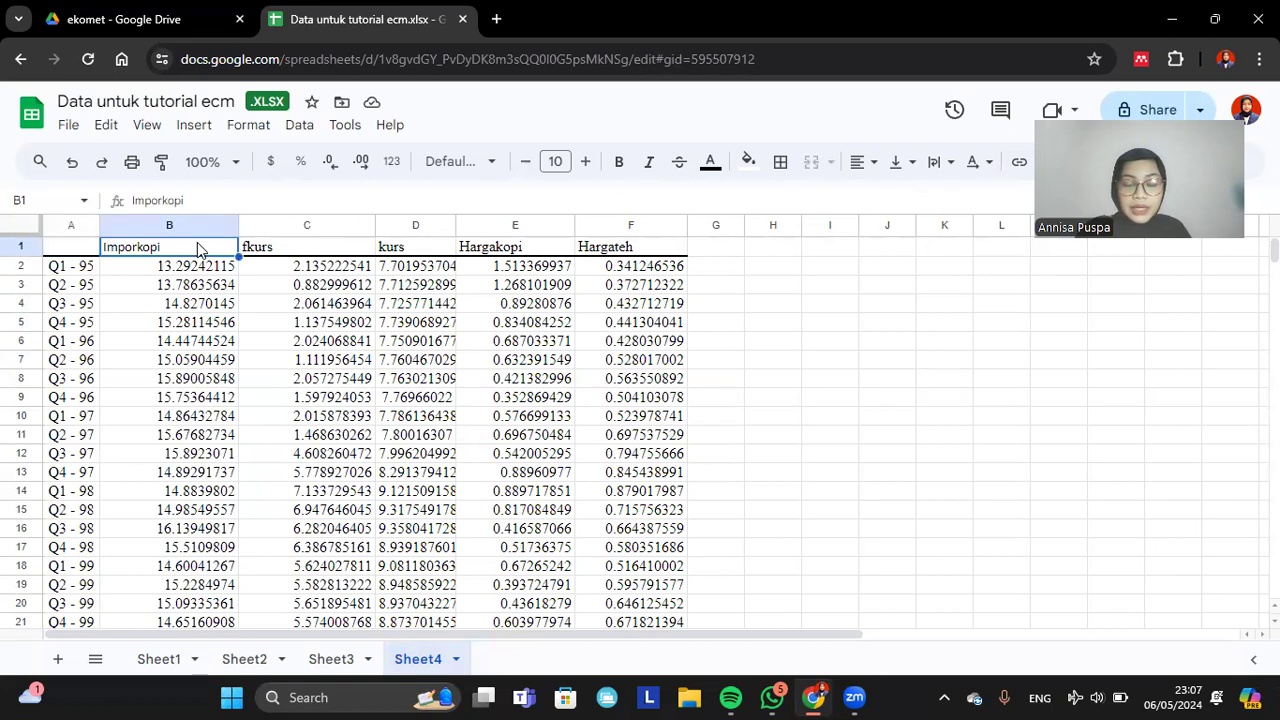
{"action": "left_click_drag", "start_coordinate": [347, 252], "coordinate": [603, 252]}
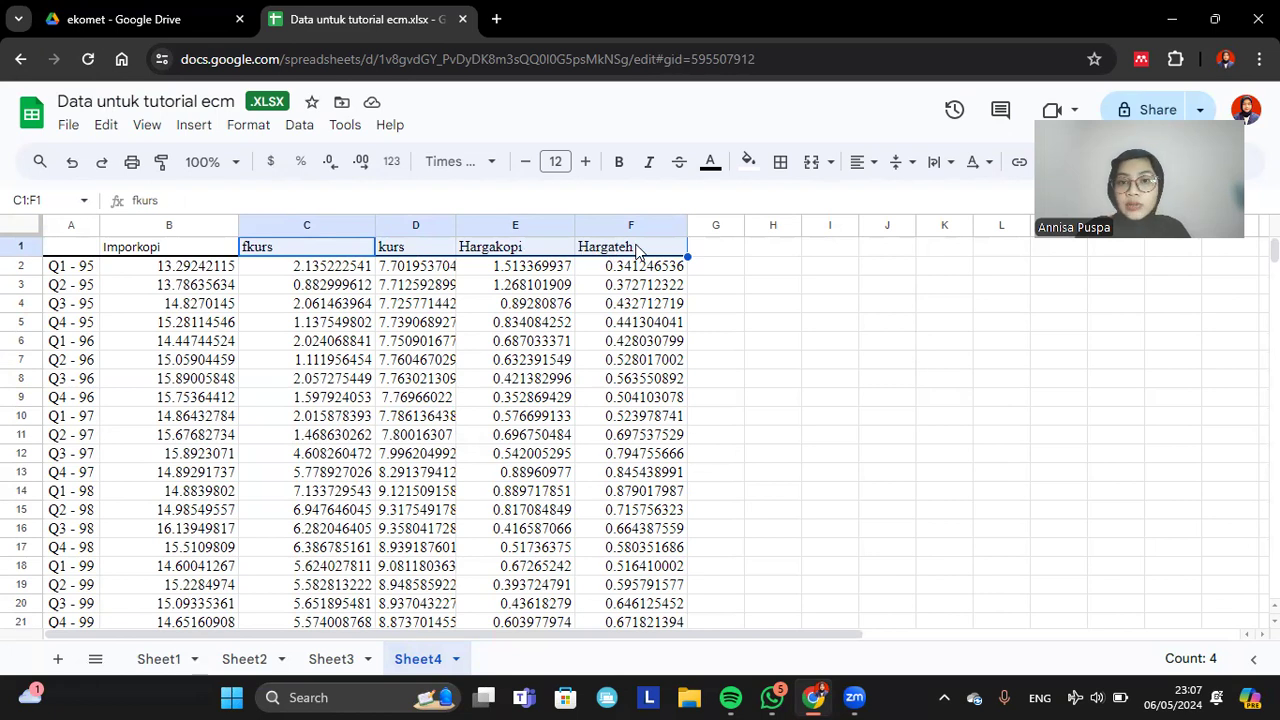
- Enter the label "permodelan" in cell I3, beside the data table
{"action": "left_click", "coordinate": [821, 284]}
{"action": "type", "text": "permodelam"}
{"action": "key", "text": "BackSpace"}
{"action": "type", "text": "n"}
- Write the model equation "Imporkopi = fkurs + kurs + hargakopi + hargateh" in cell I4
{"action": "left_click", "coordinate": [833, 306]}
{"action": "double_click", "coordinate": [831, 305]}
{"action": "type", "text": "Impo"}
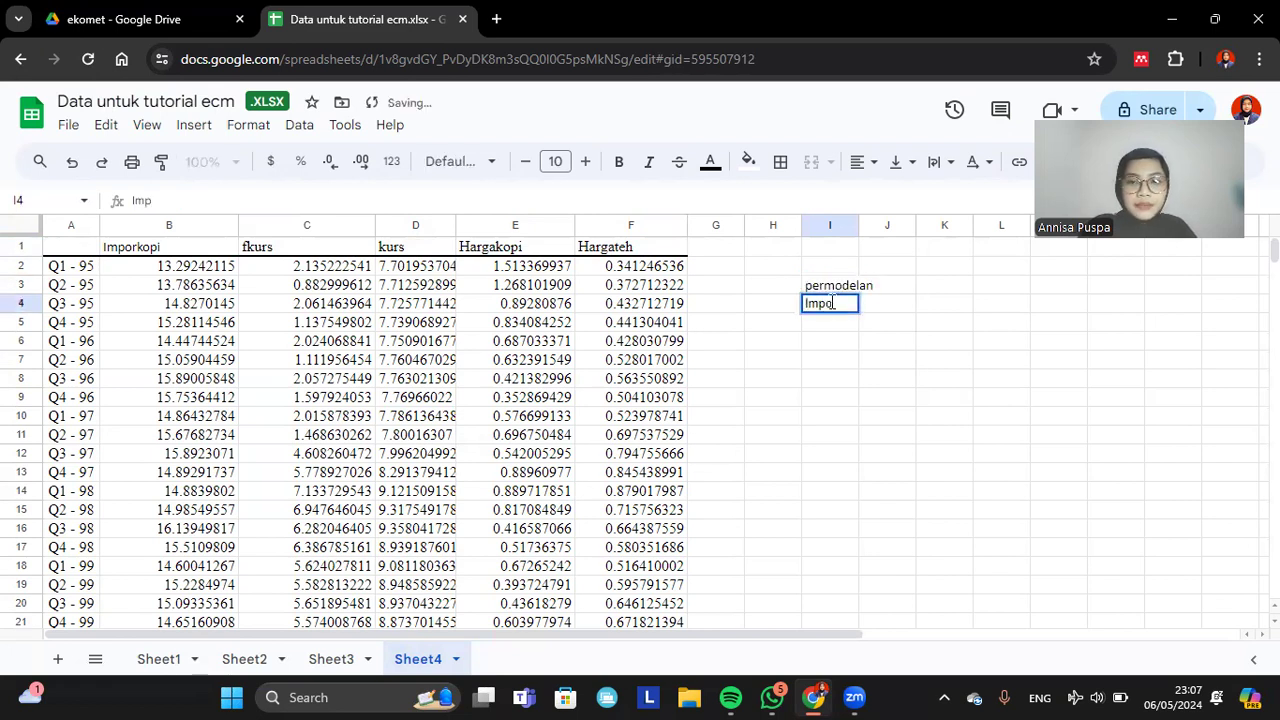
{"action": "type", "text": "rk"}
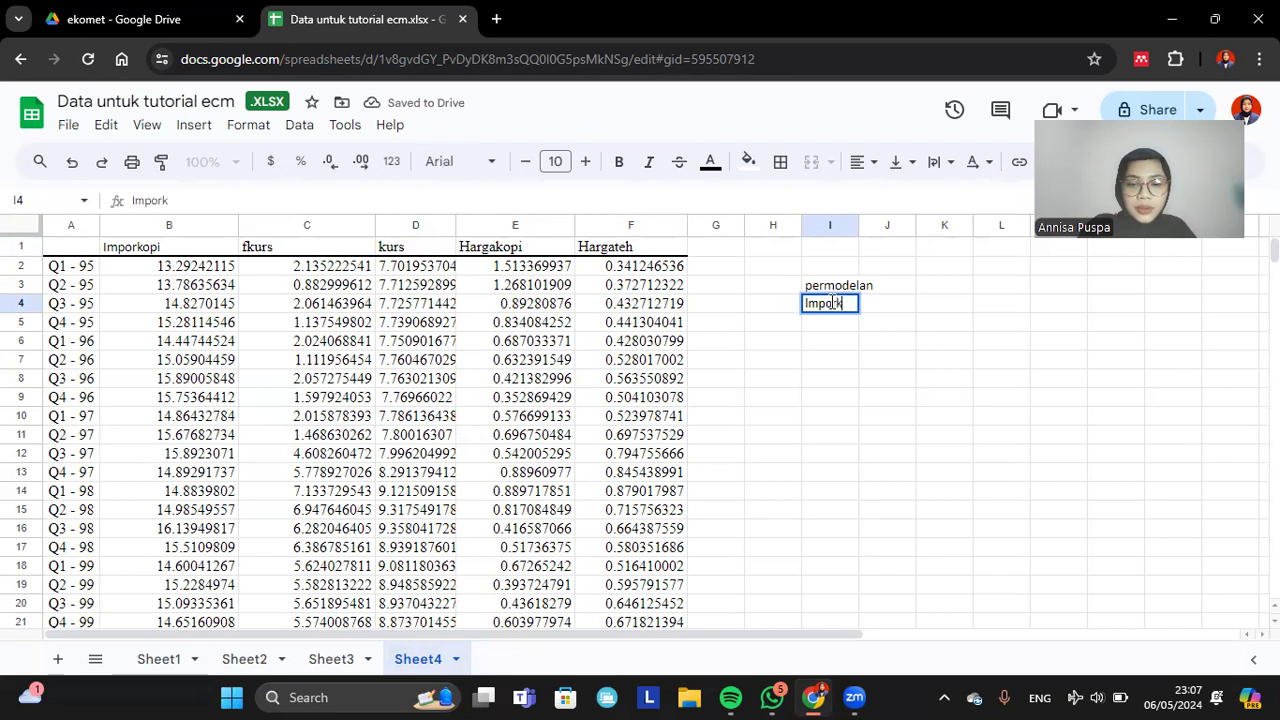
{"action": "type", "text": "opi ="}
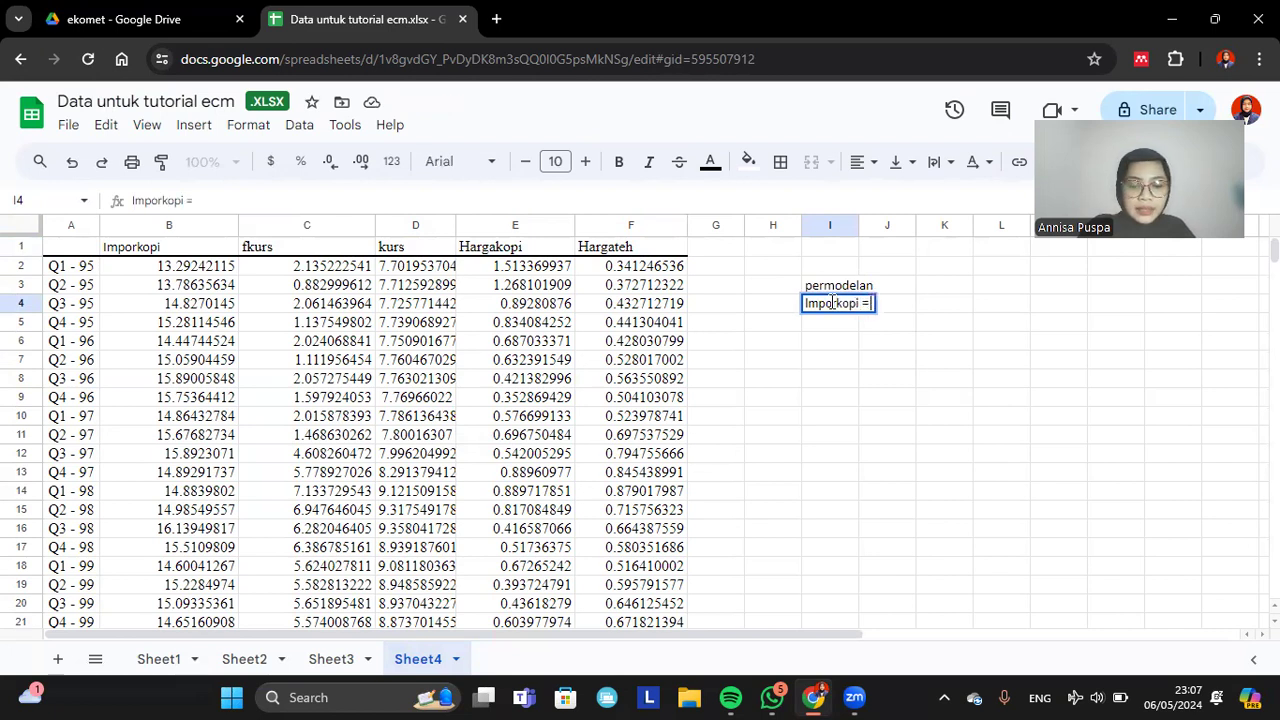
{"action": "type", "text": " fkurs"}
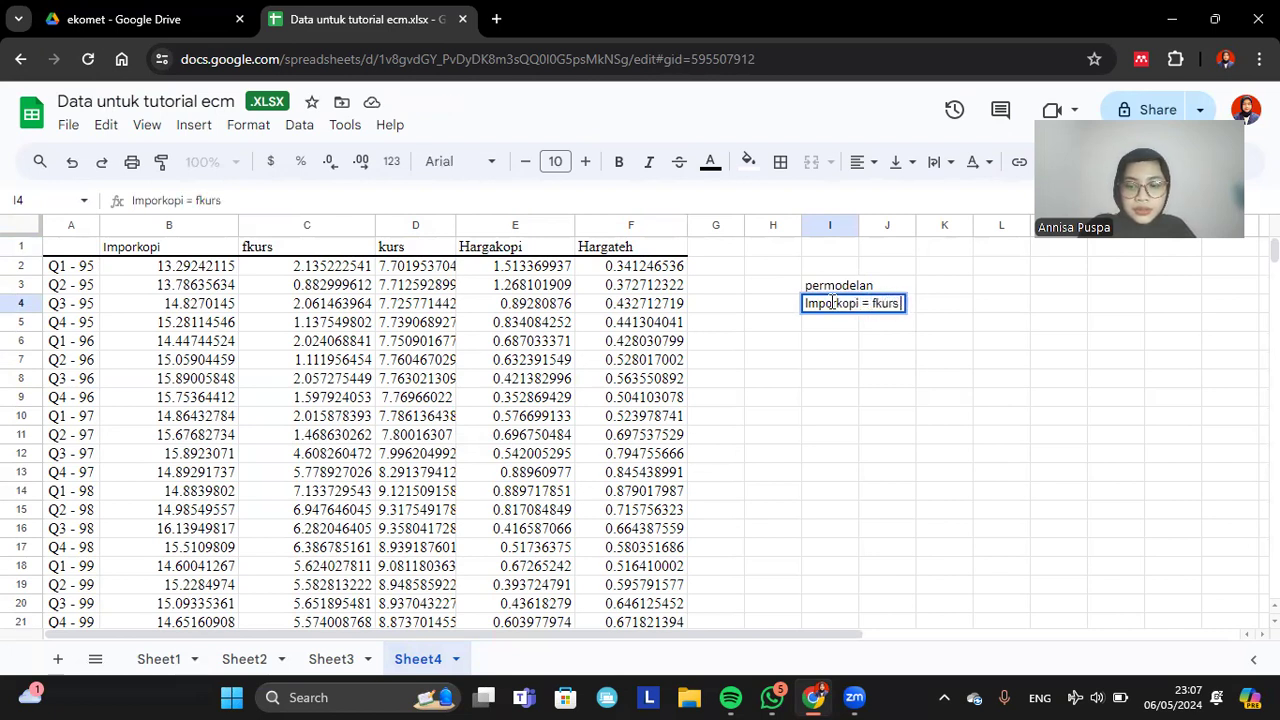
{"action": "type", "text": " + kurs "}
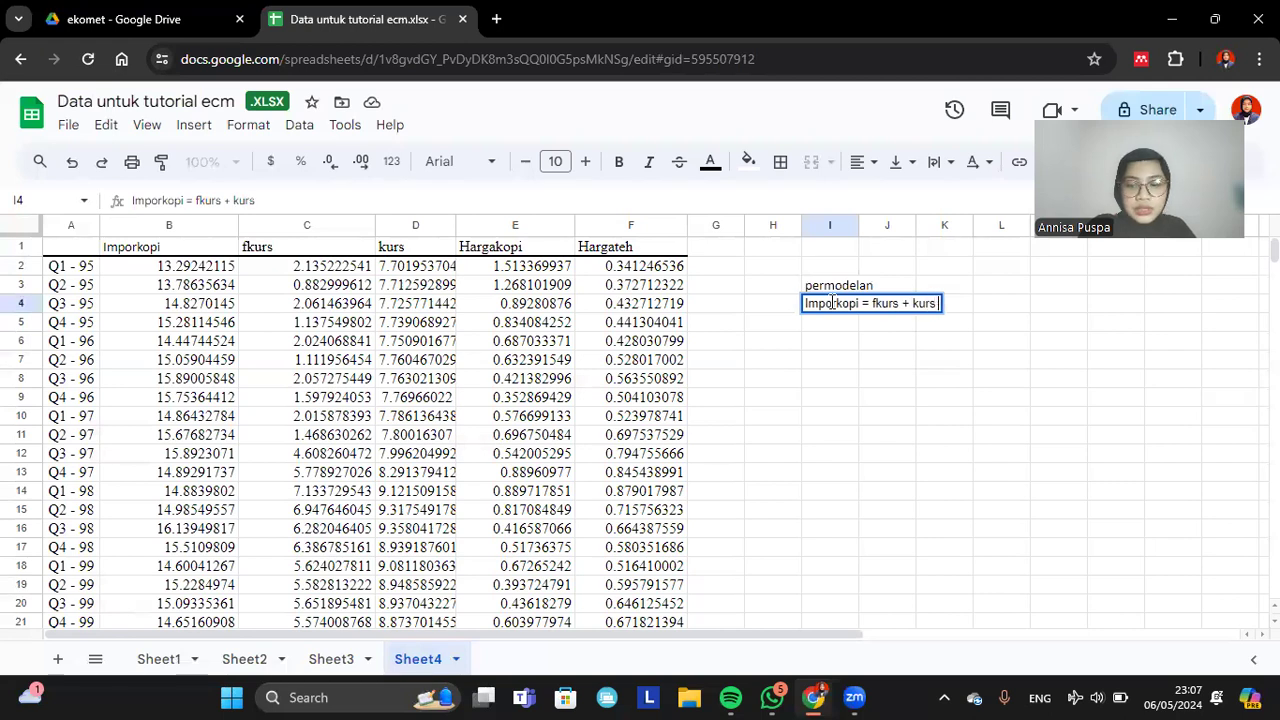
{"action": "type", "text": "+ hargak"}
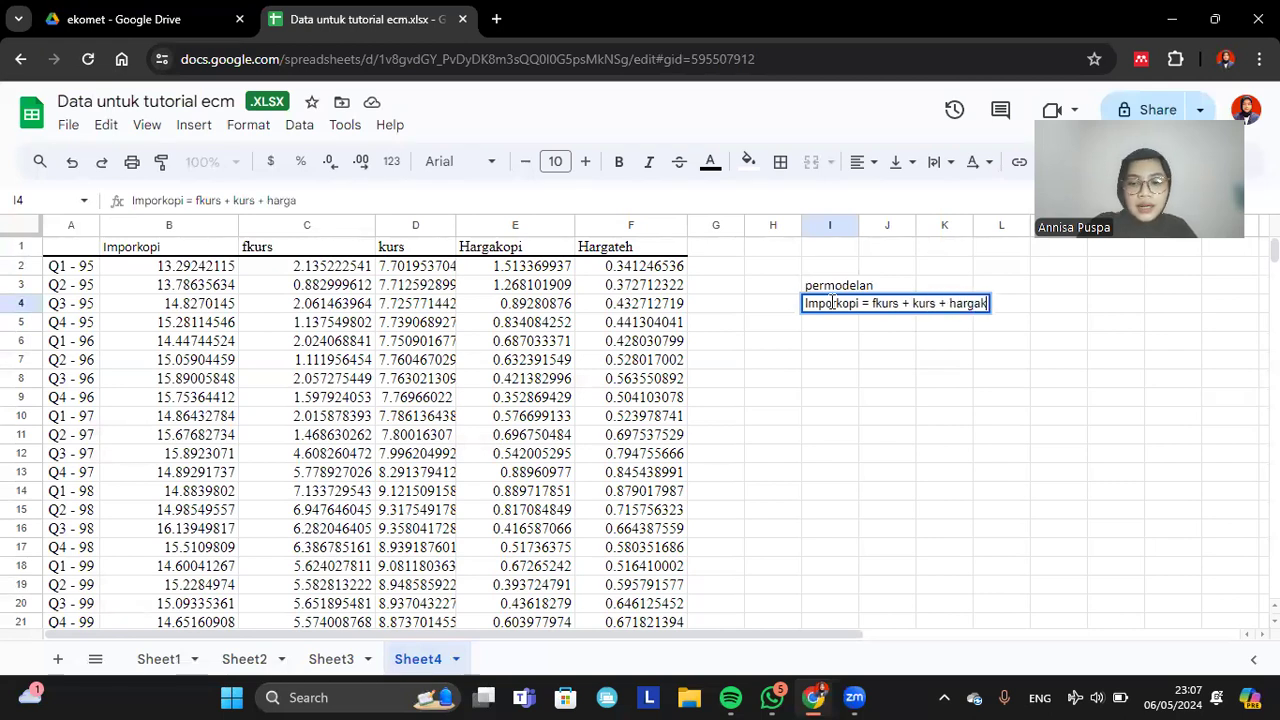
{"action": "type", "text": "opi + Hargate"}
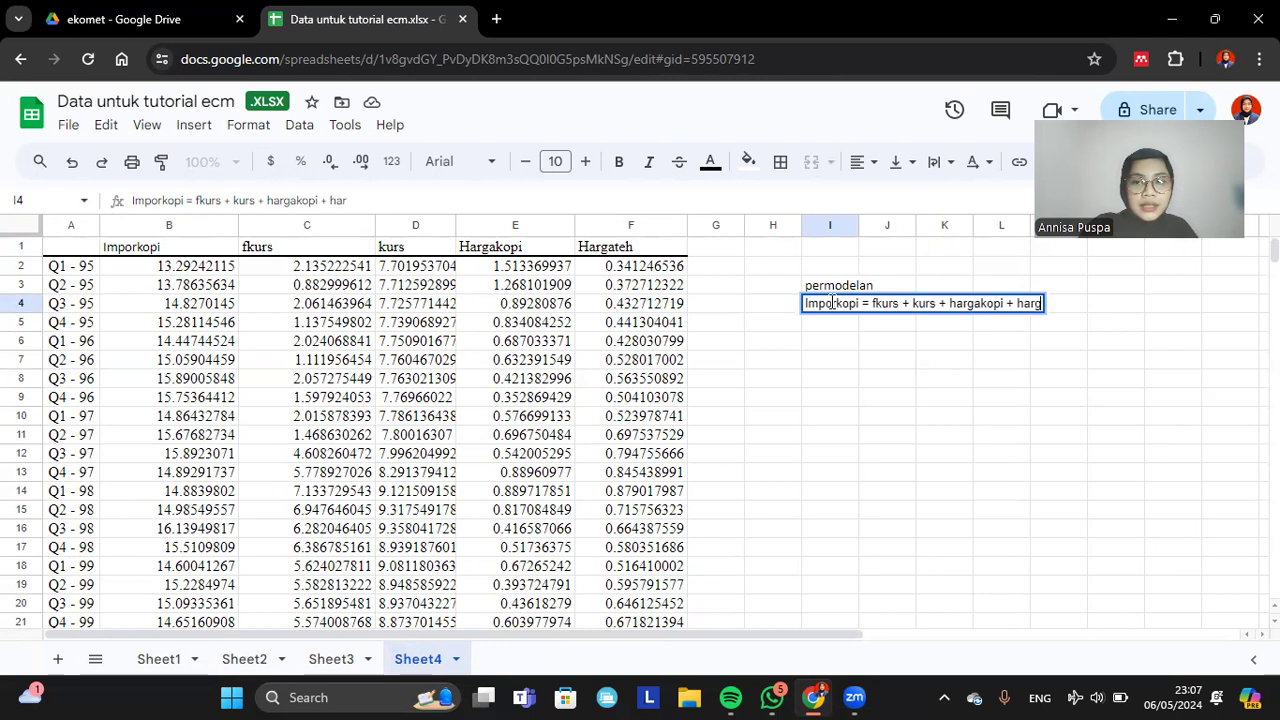
{"action": "key", "text": "BackSpace"}
{"action": "key", "text": "BackSpace"}
{"action": "type", "text": "teh"}
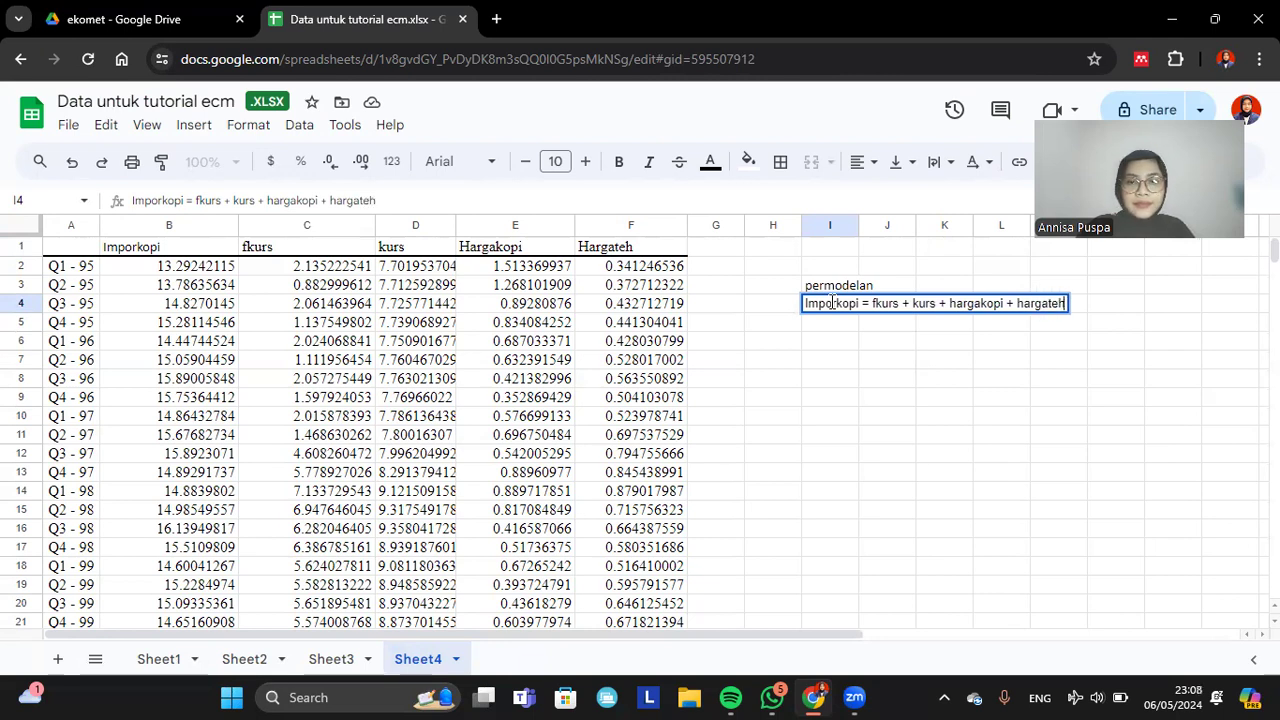
{"action": "left_click", "coordinate": [868, 331]}
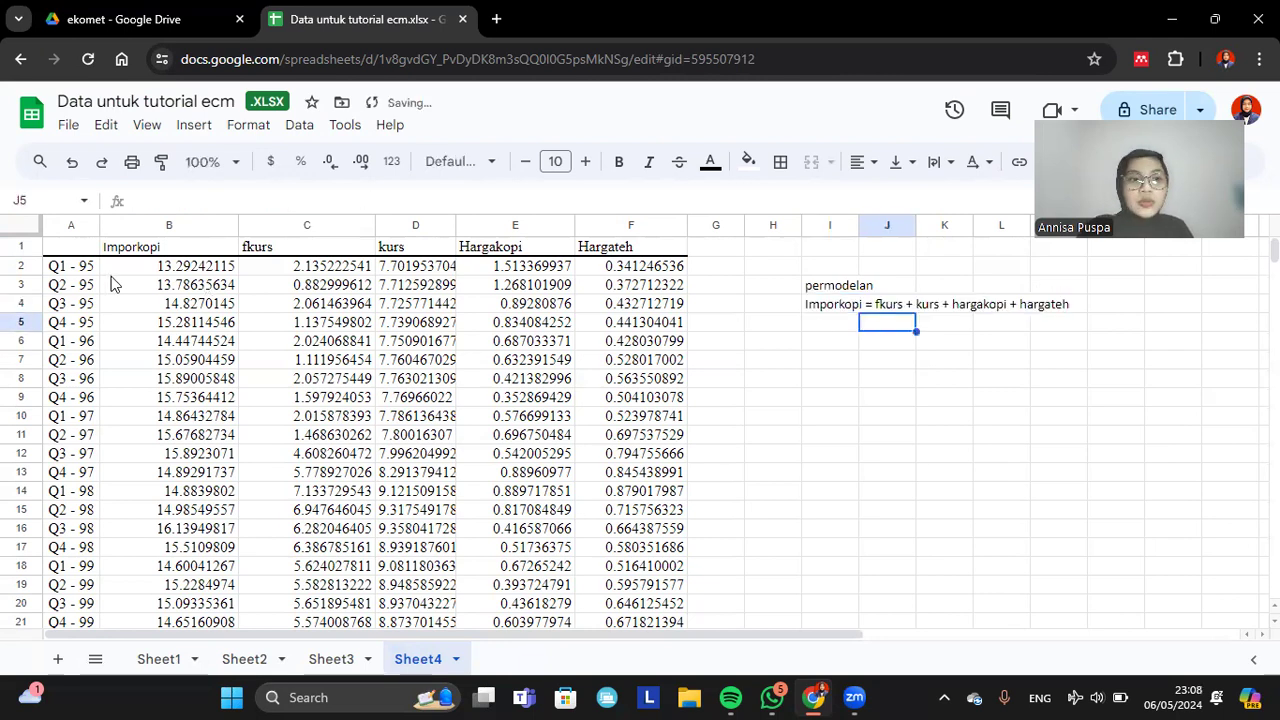
{"action": "left_click_drag", "start_coordinate": [92, 275], "coordinate": [66, 228]}
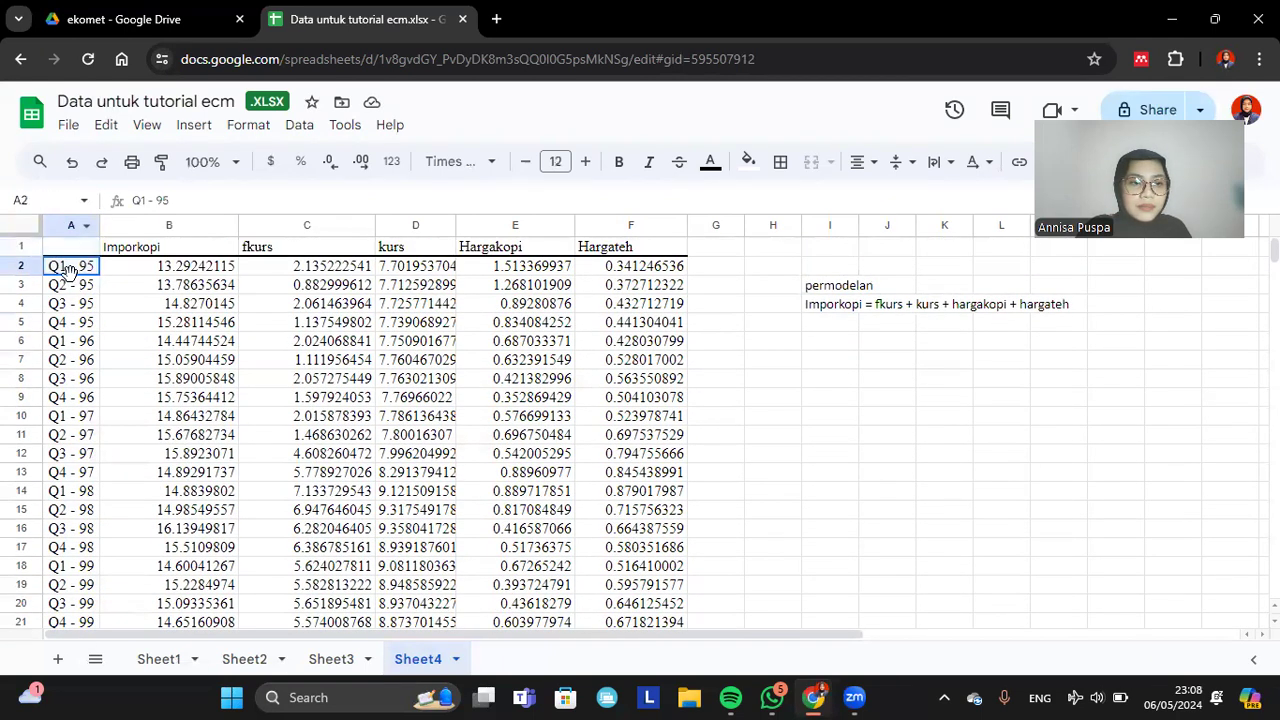
{"action": "left_click", "coordinate": [970, 330]}
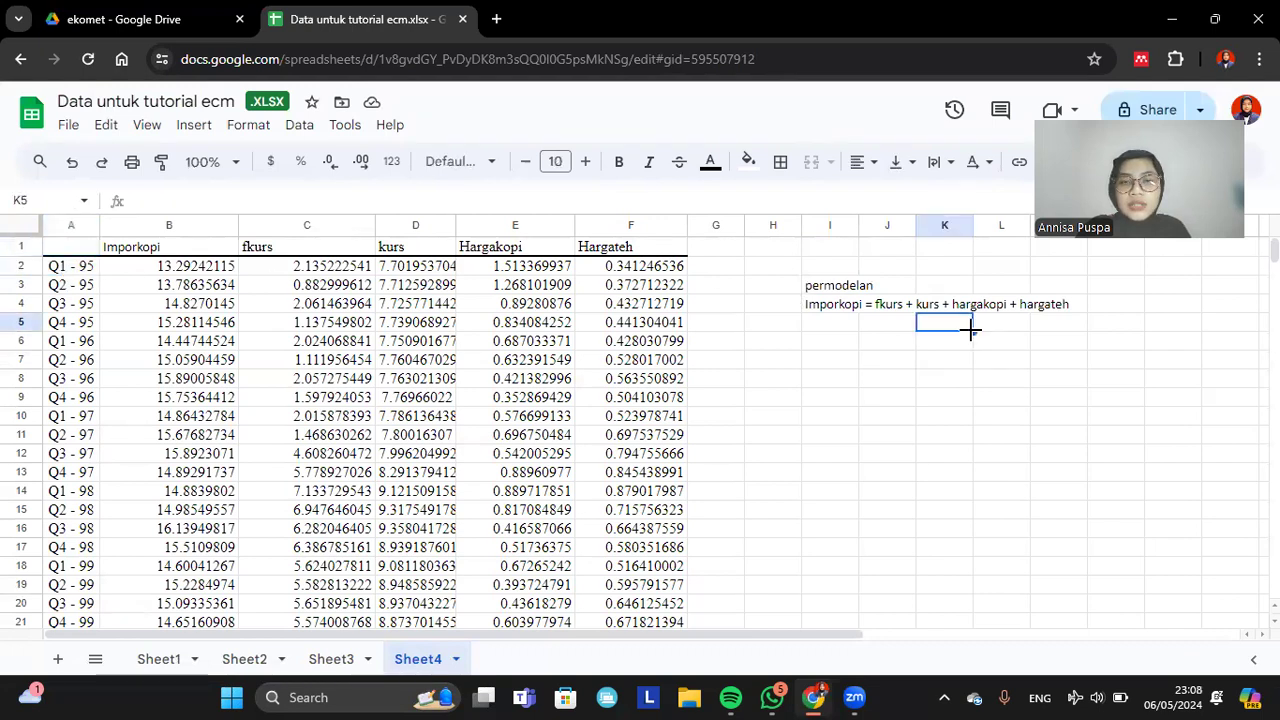
{"action": "left_click", "coordinate": [73, 163]}
{"action": "left_click", "coordinate": [101, 162]}
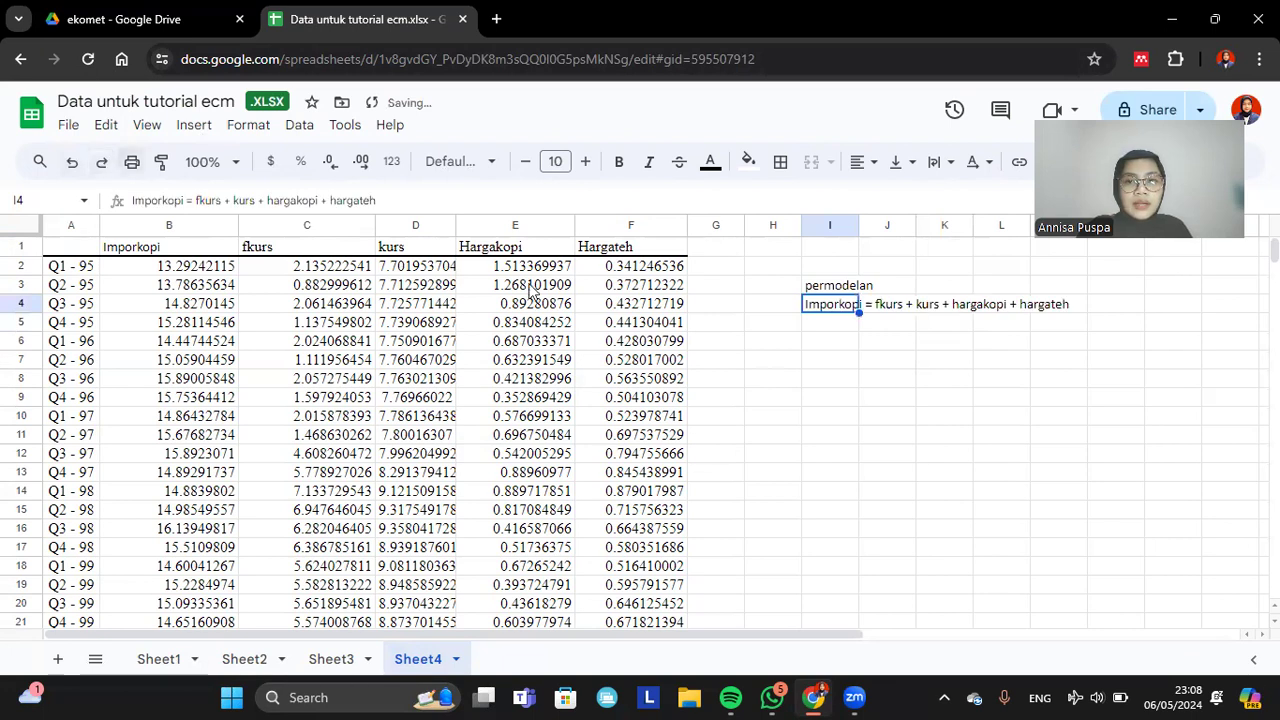
{"action": "left_click", "coordinate": [757, 345]}
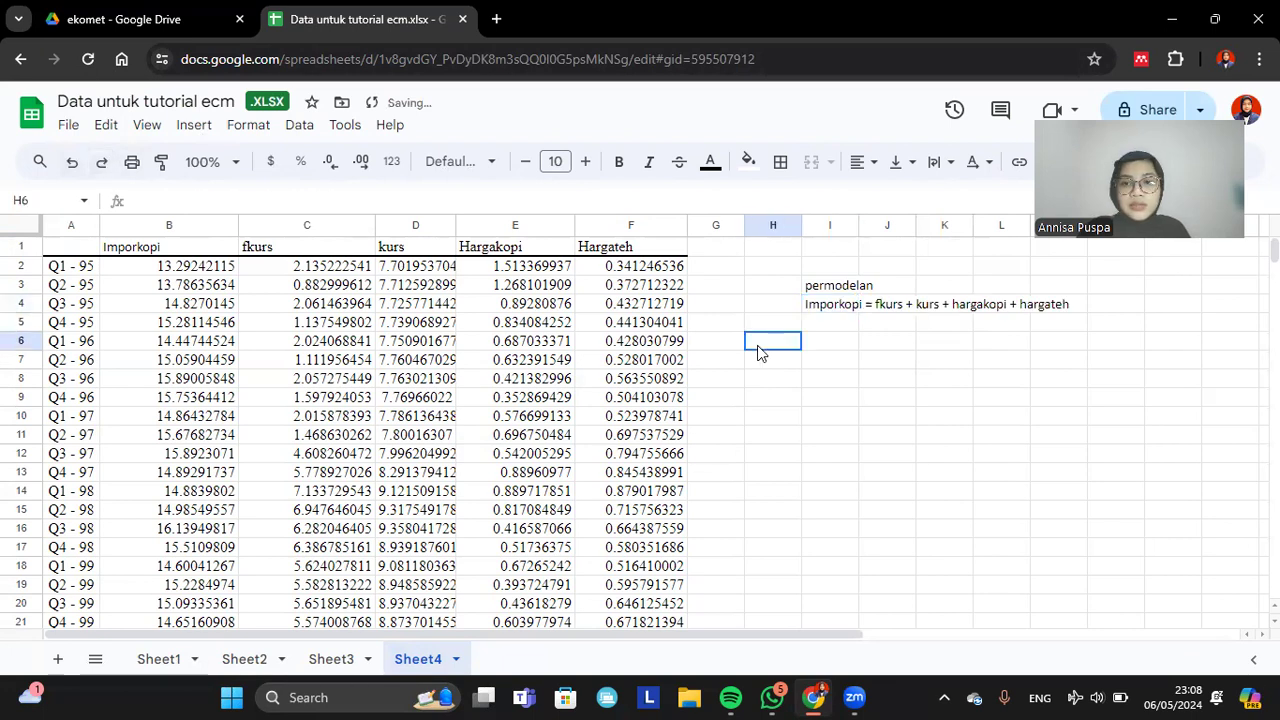
- Launch Stata-64.exe from the Windows search and minimize its window to return to the spreadsheet
{"action": "left_click", "coordinate": [318, 697]}
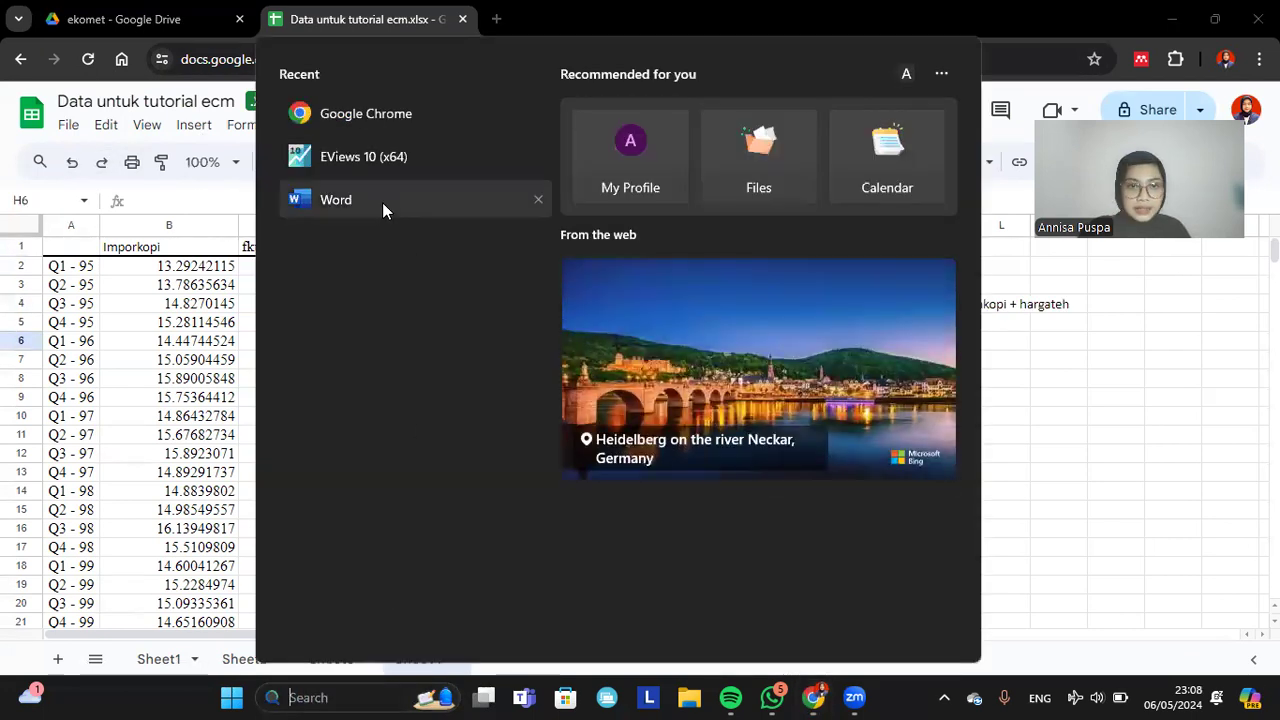
{"action": "type", "text": "stata-64.exe"}
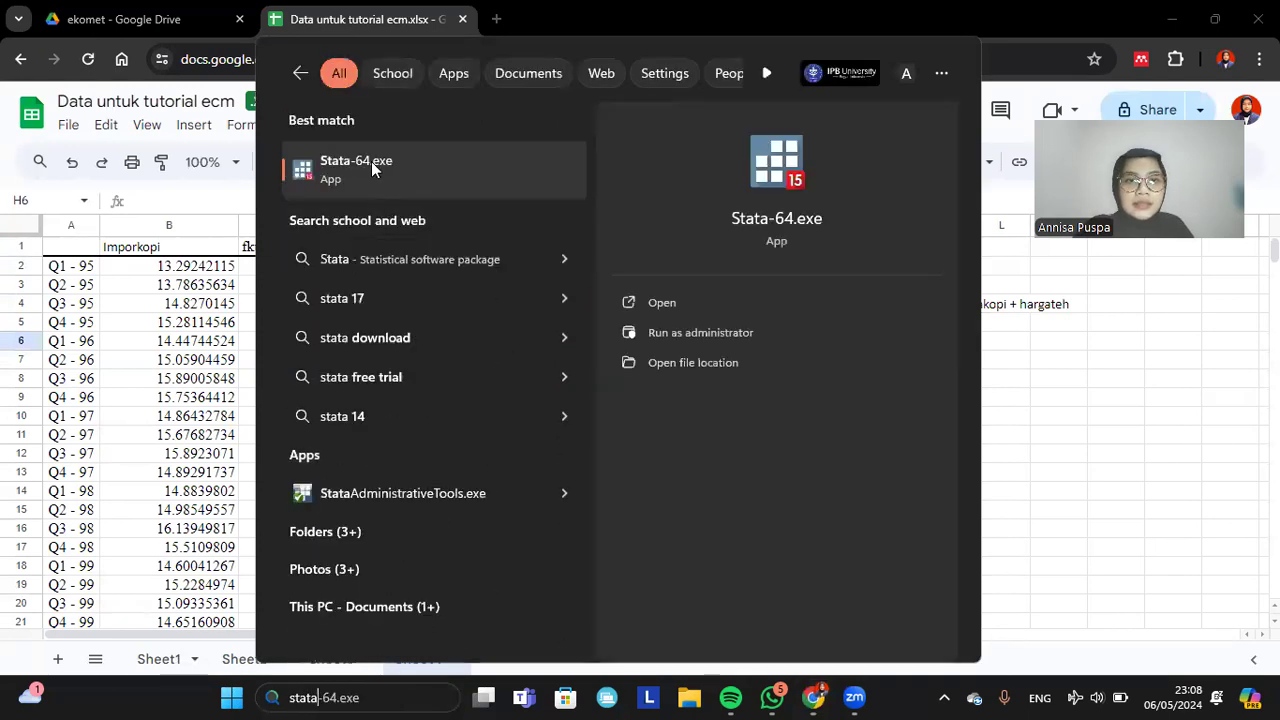
{"action": "left_click", "coordinate": [369, 163]}
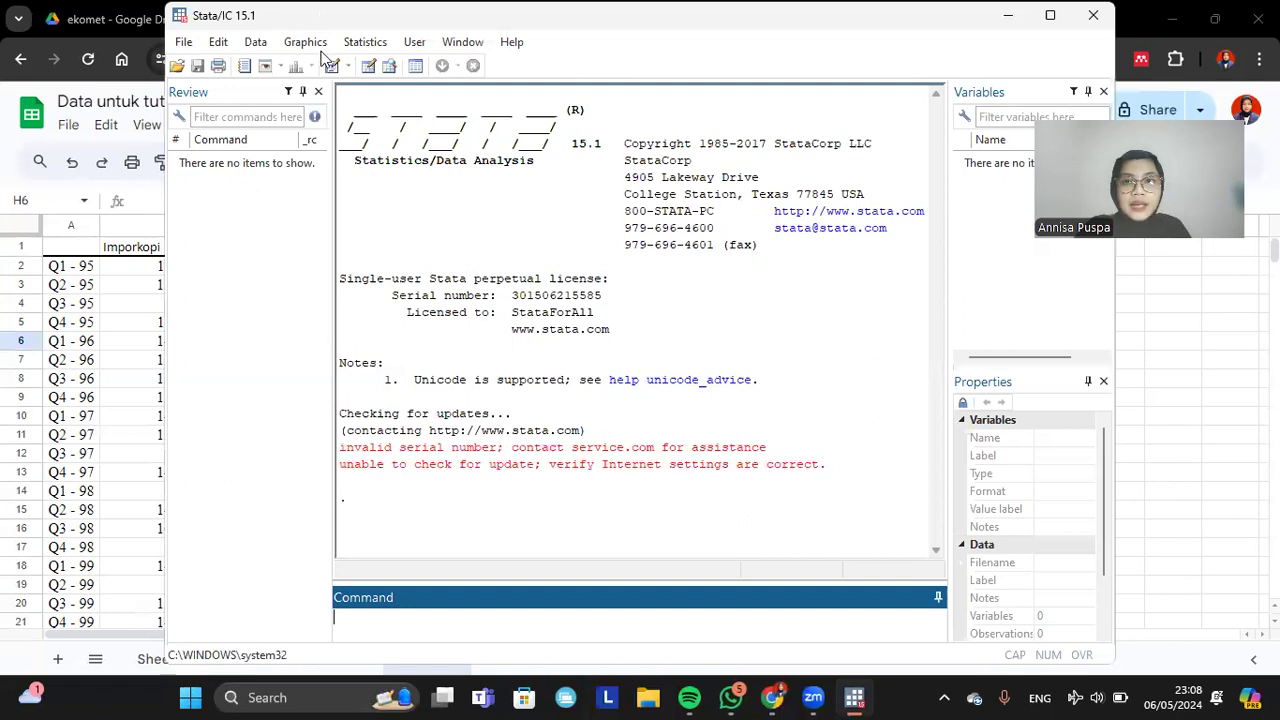
{"action": "left_click_drag", "start_coordinate": [326, 20], "coordinate": [324, 112]}
{"action": "left_click", "coordinate": [1006, 107]}
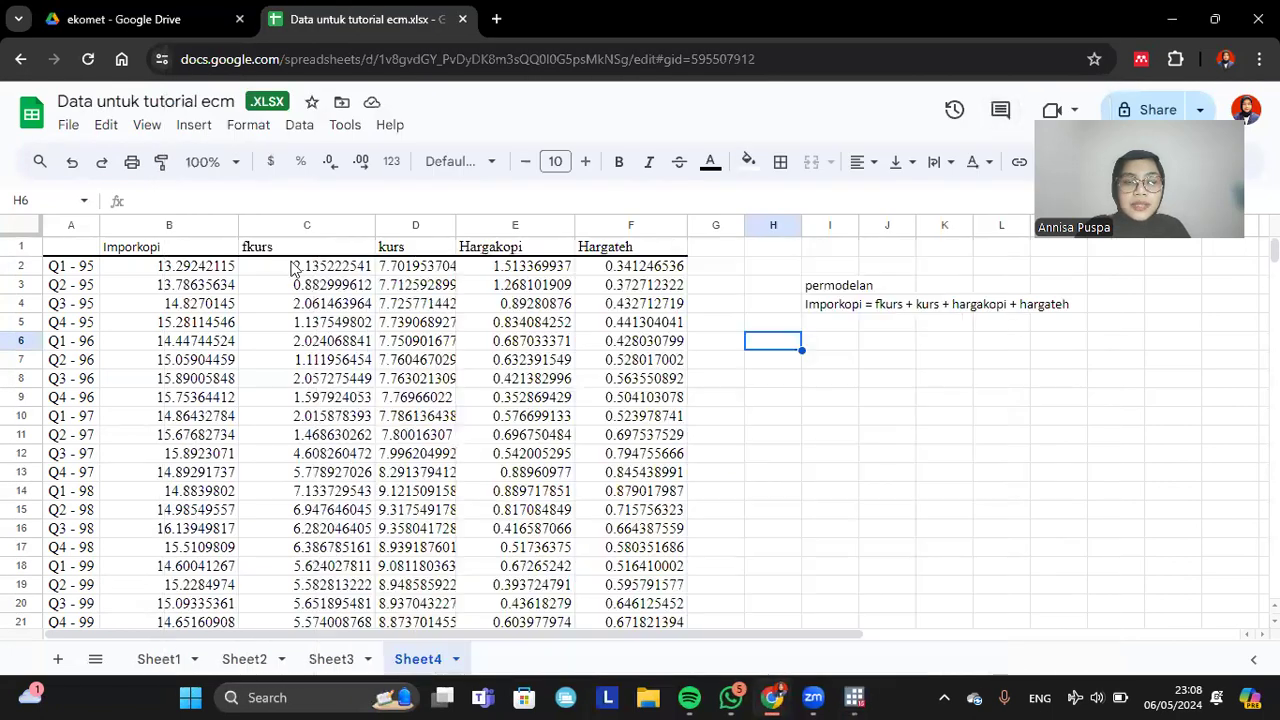
- Copy the data range B1:F85 on Sheet4, including the variable headers but not the quarter column
{"action": "left_click", "coordinate": [178, 253]}
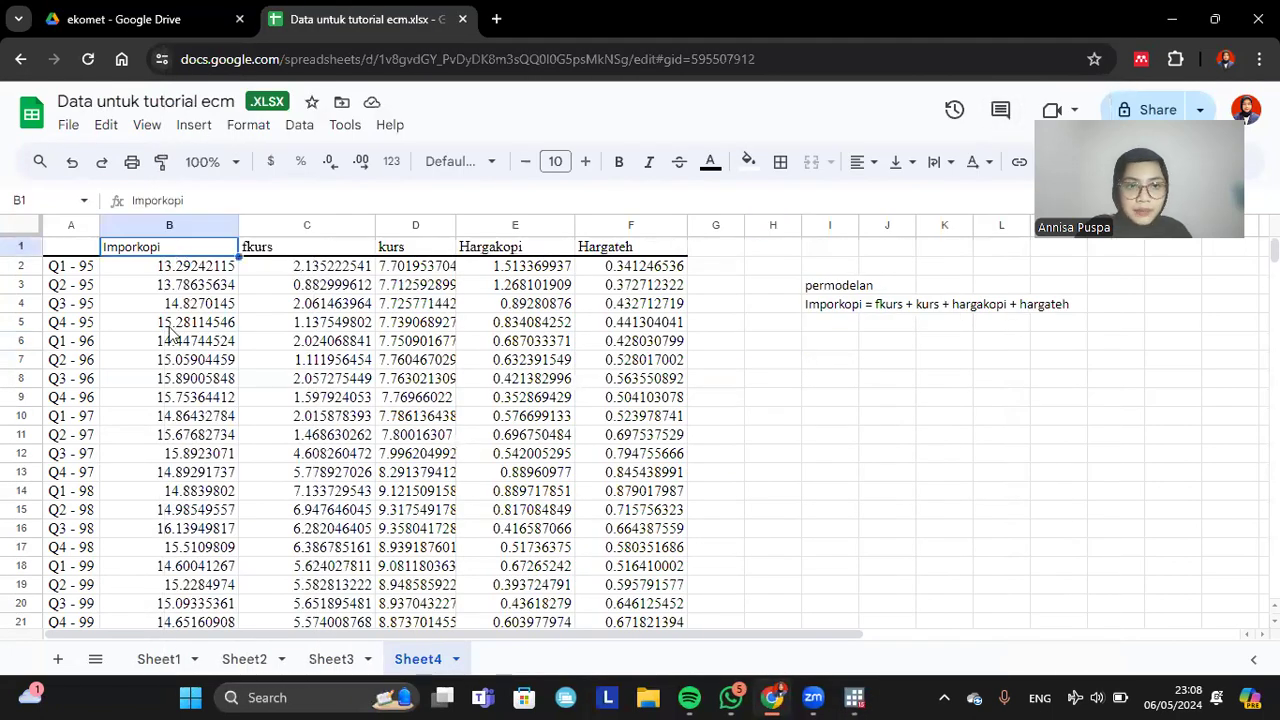
{"action": "left_click", "coordinate": [170, 328]}
{"action": "left_click", "coordinate": [177, 246]}
{"action": "left_click_drag", "start_coordinate": [177, 246], "coordinate": [658, 420]}
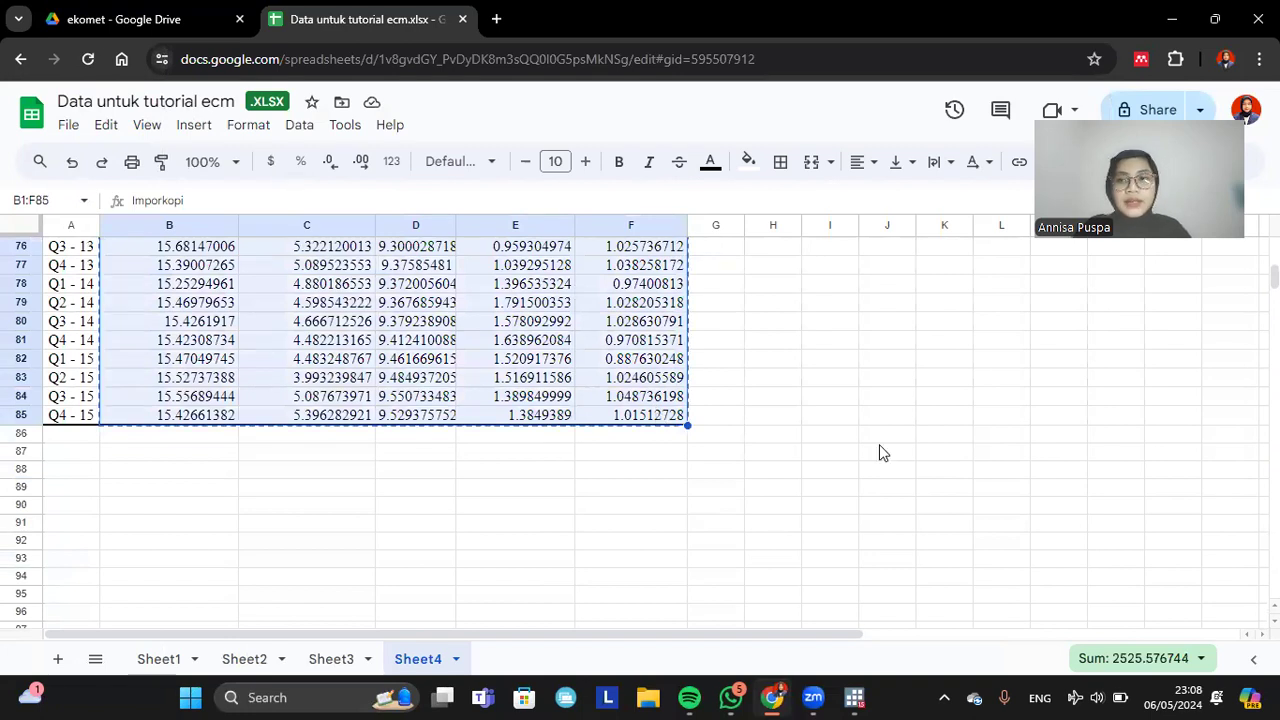
- Switch to Stata and paste the copied data into the Data Editor, treating the first row as variable names
{"action": "mouse_move", "coordinate": [854, 690]}
{"action": "left_click", "coordinate": [849, 612]}
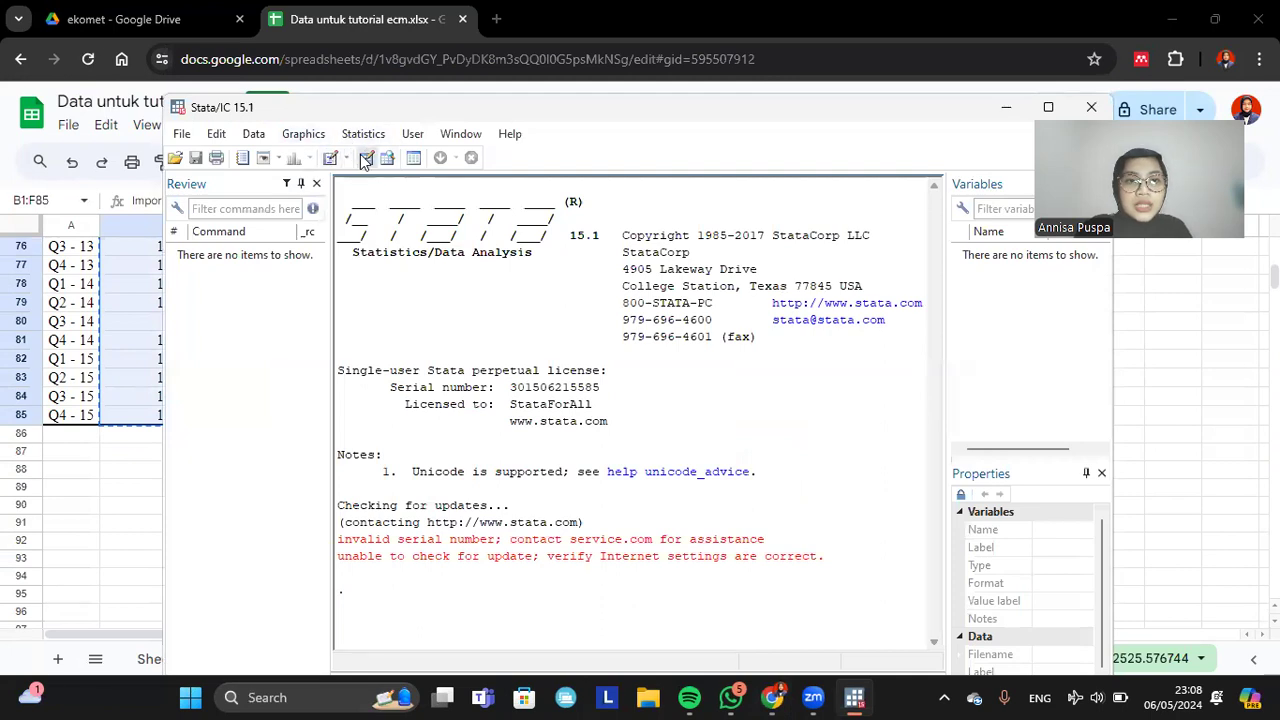
{"action": "left_click", "coordinate": [366, 159]}
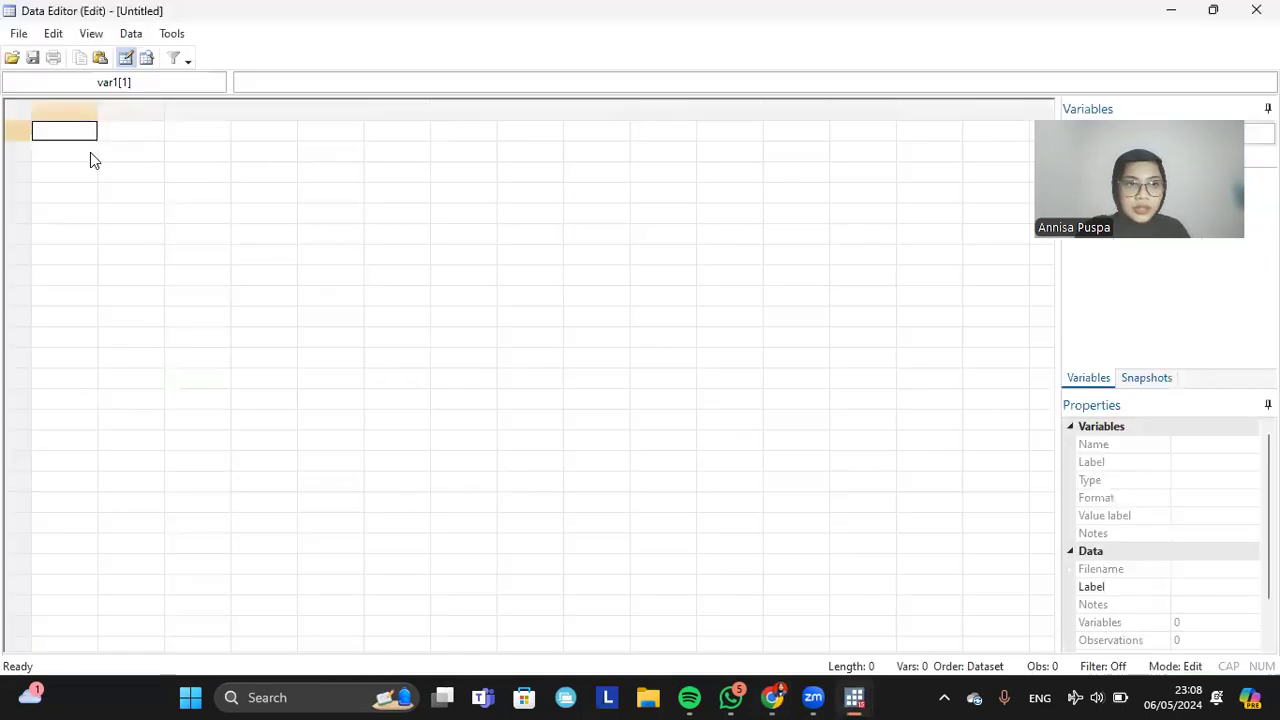
{"action": "key", "text": "ctrl+v"}
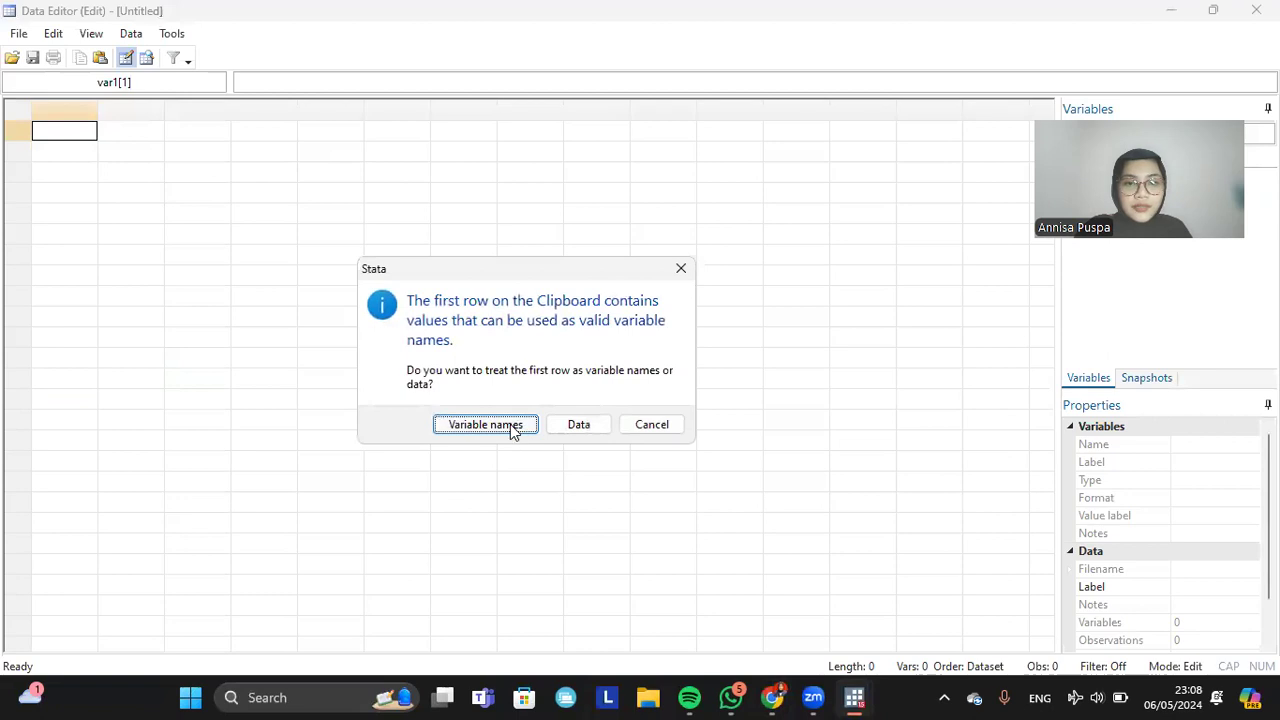
{"action": "left_click", "coordinate": [485, 424]}
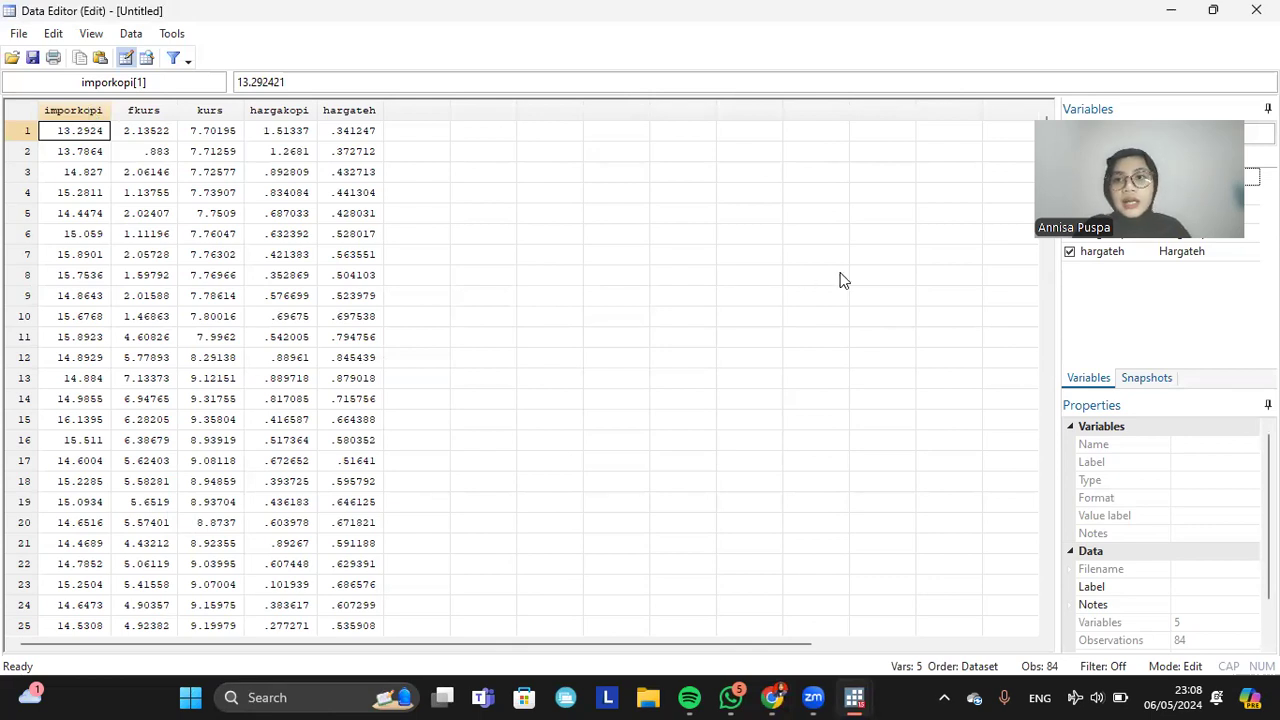
- Return to the main Stata window and create the time variable t with the command "gen t = _n"
{"action": "mouse_move", "coordinate": [853, 695]}
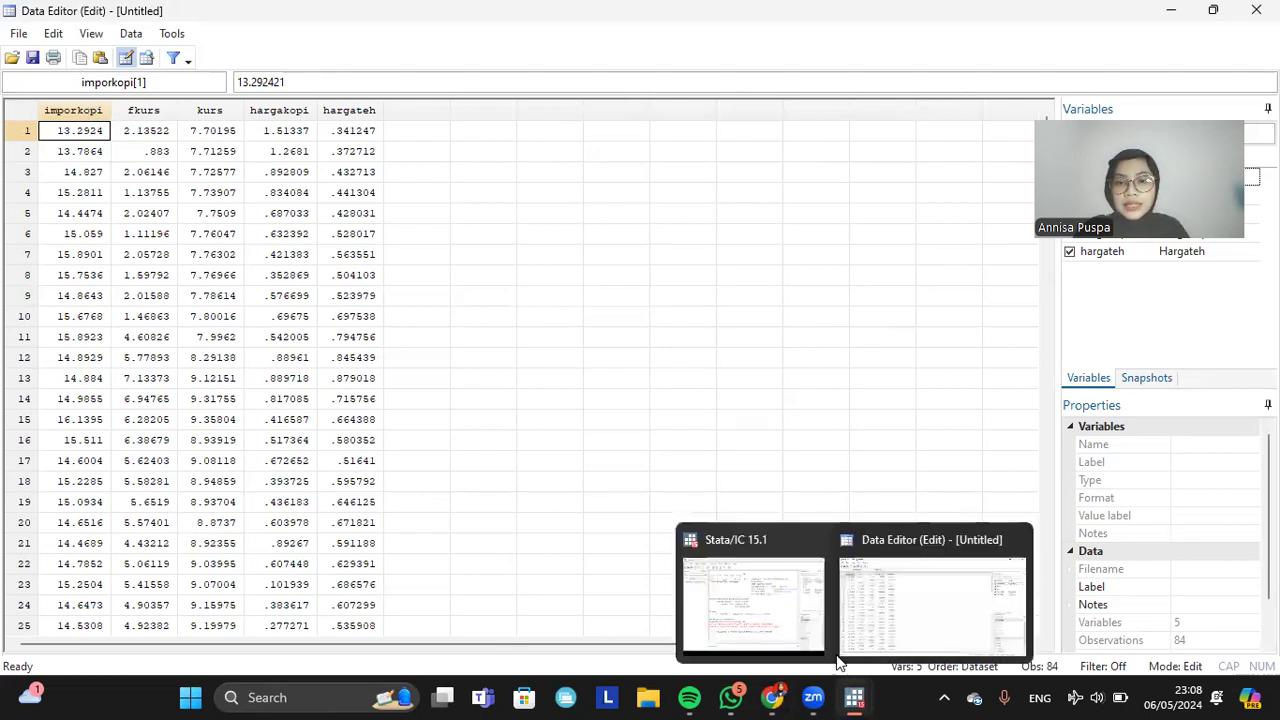
{"action": "left_click", "coordinate": [780, 570]}
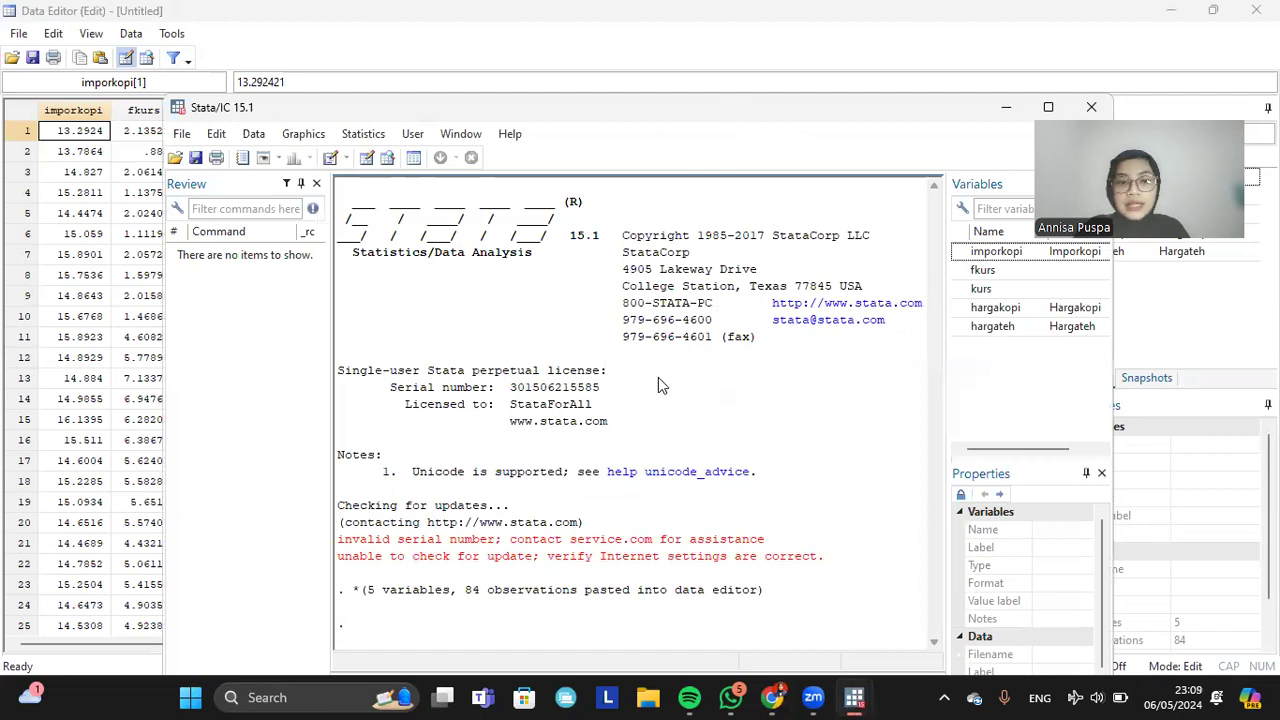
{"action": "left_click_drag", "start_coordinate": [660, 108], "coordinate": [658, 70]}
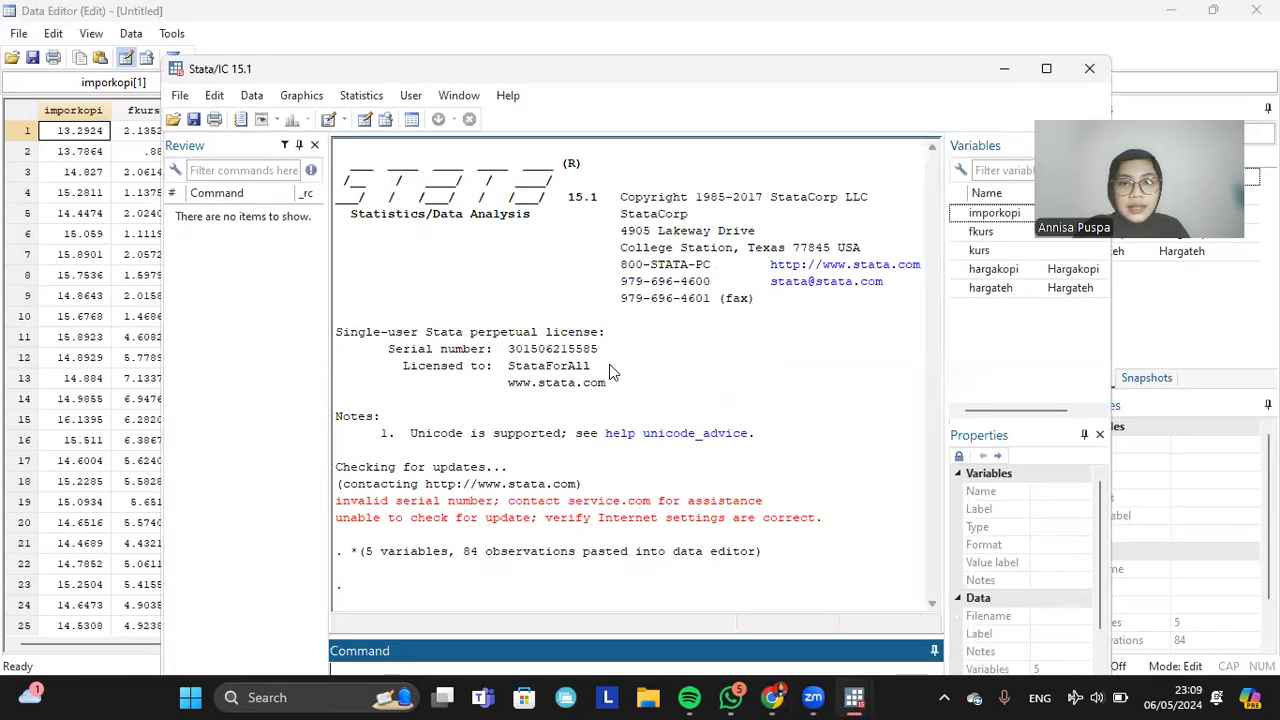
{"action": "left_click", "coordinate": [426, 52]}
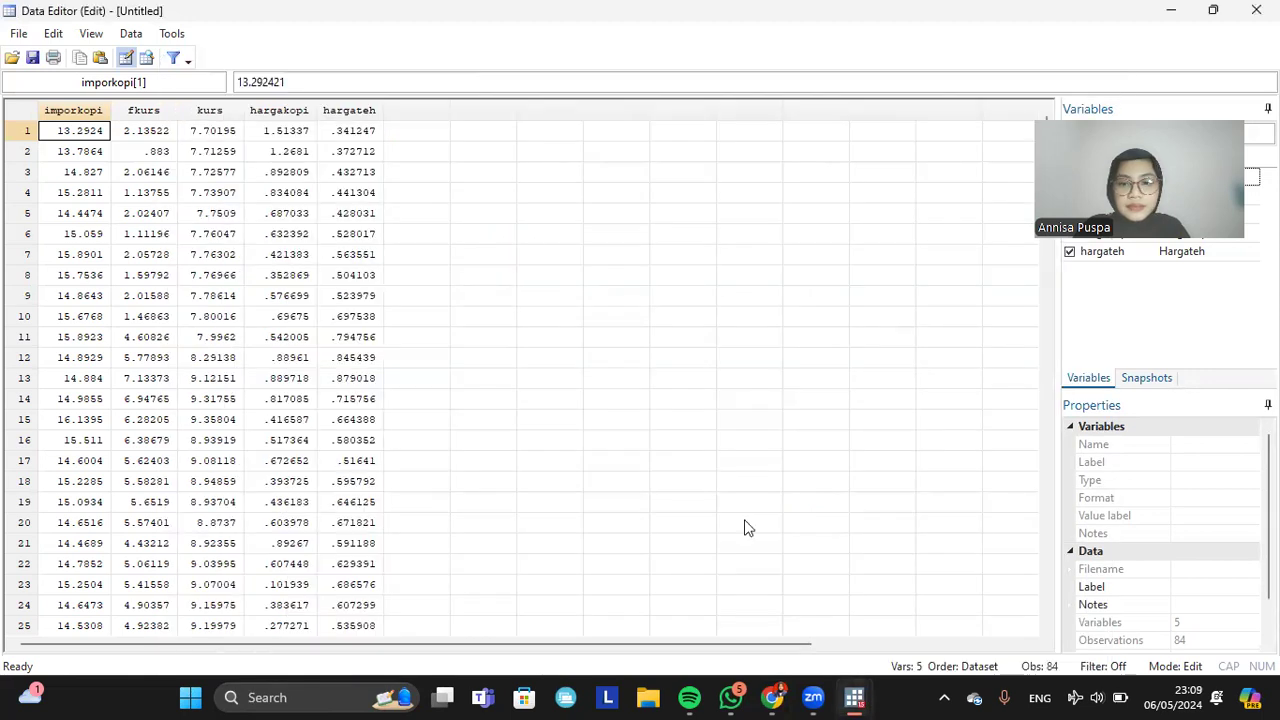
{"action": "mouse_move", "coordinate": [856, 695]}
{"action": "left_click", "coordinate": [754, 598]}
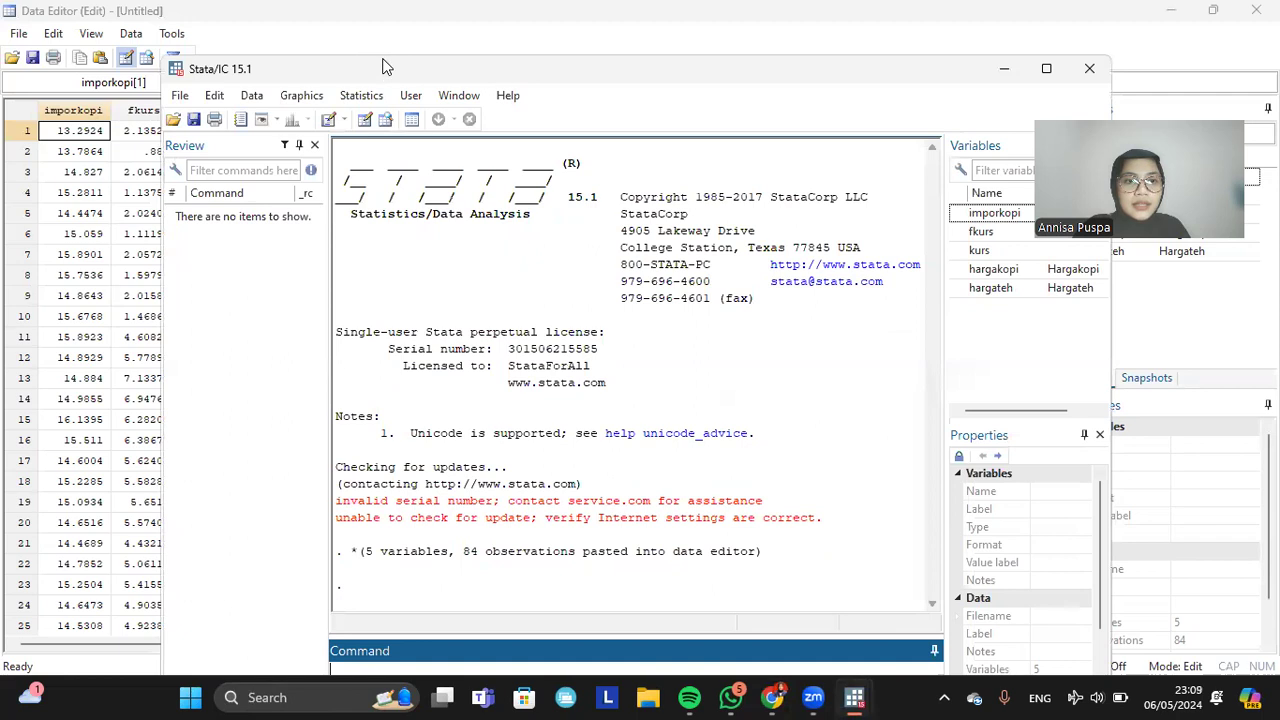
{"action": "left_click_drag", "start_coordinate": [383, 72], "coordinate": [383, 32]}
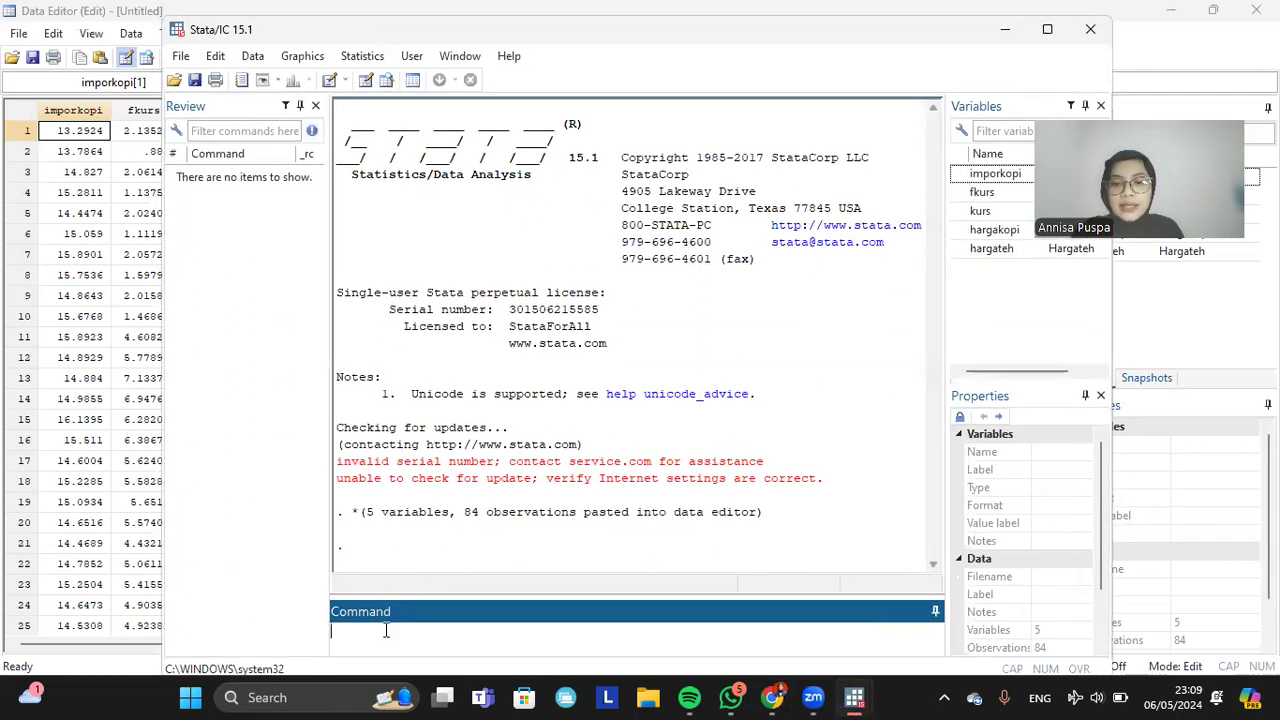
{"action": "type", "text": "gen t"}
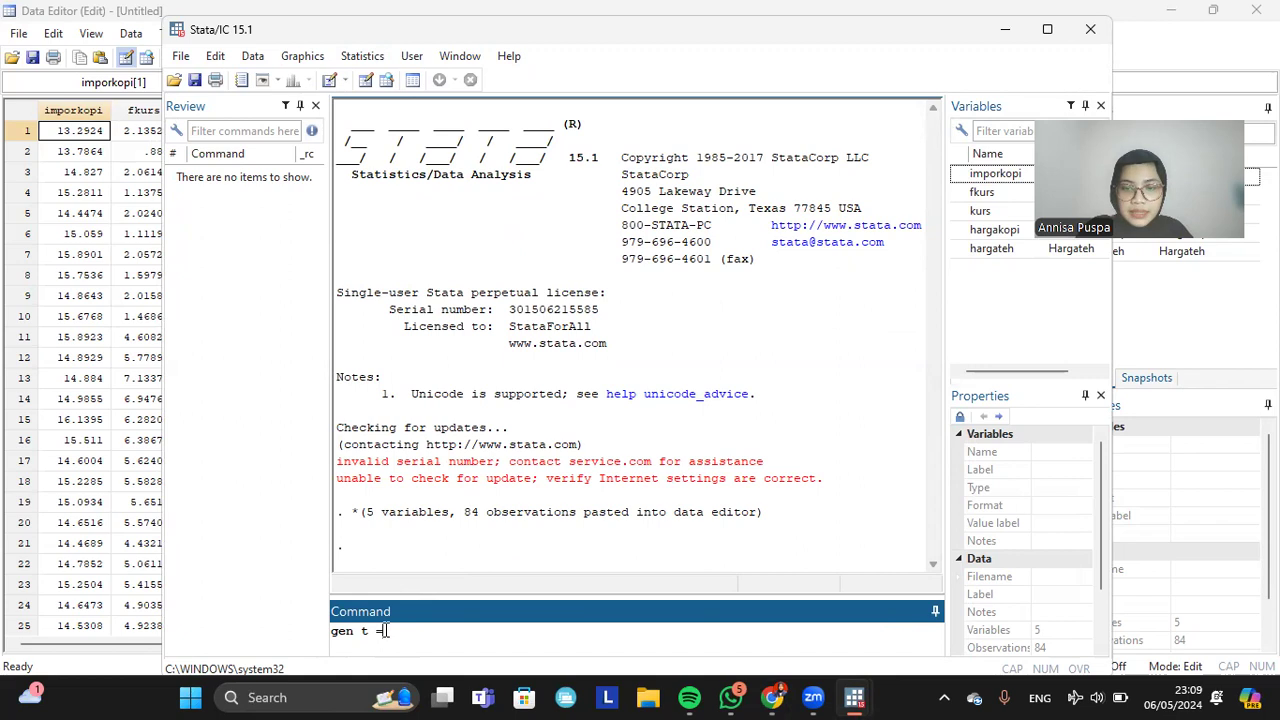
{"action": "type", "text": "= _n"}
{"action": "key", "text": "Return"}
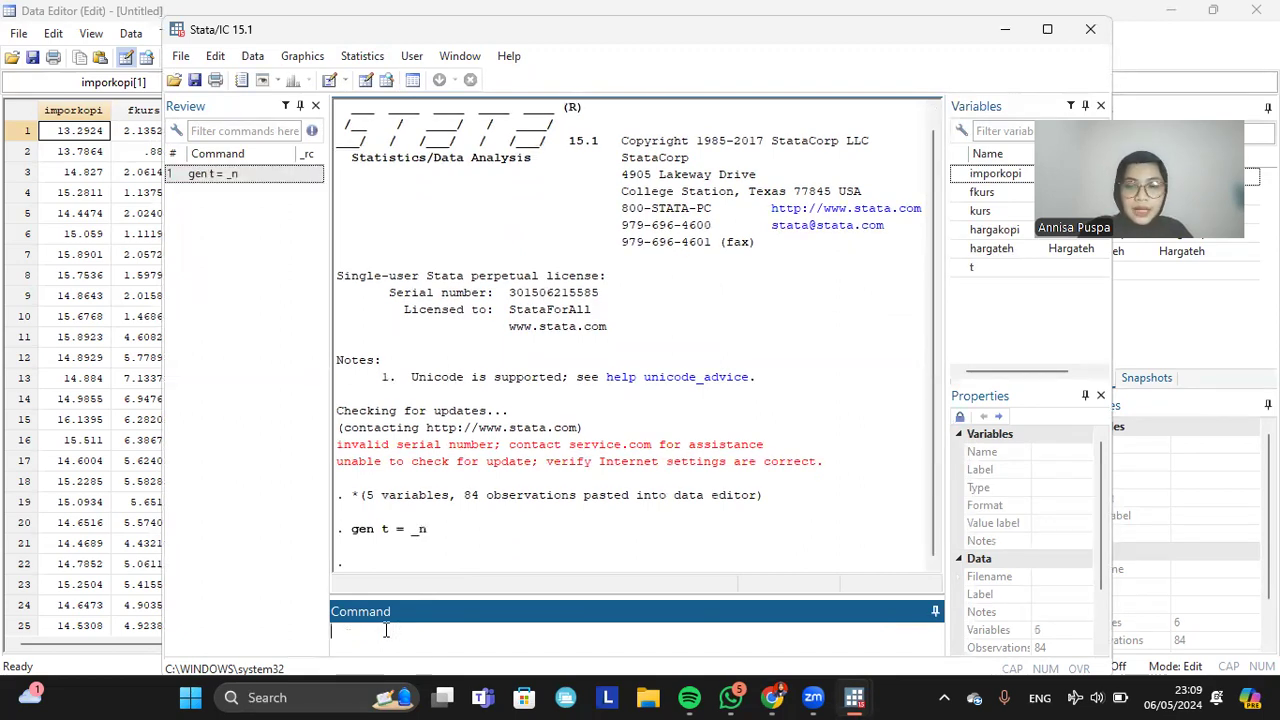
- Create the quarterly time variable newt starting in 1995q1 with the command "gen newt= tq(1995q1) + t - 1"
{"action": "type", "text": "gen"}
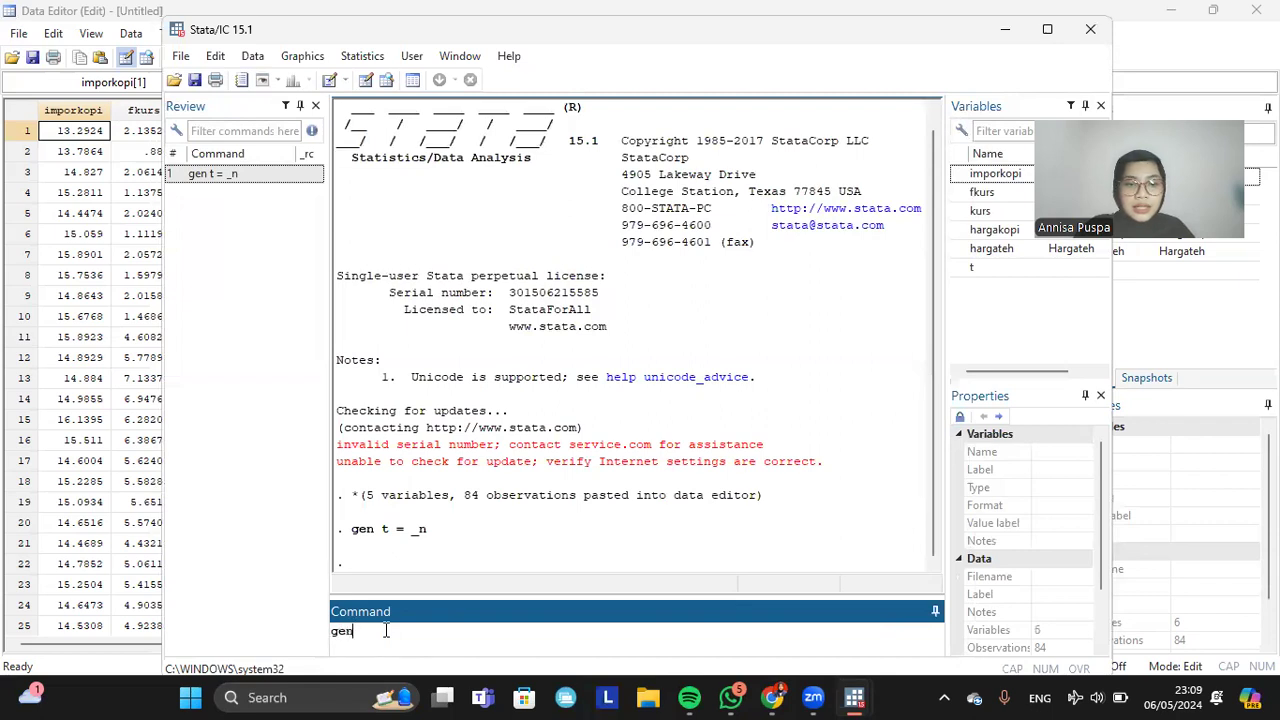
{"action": "type", "text": " new"}
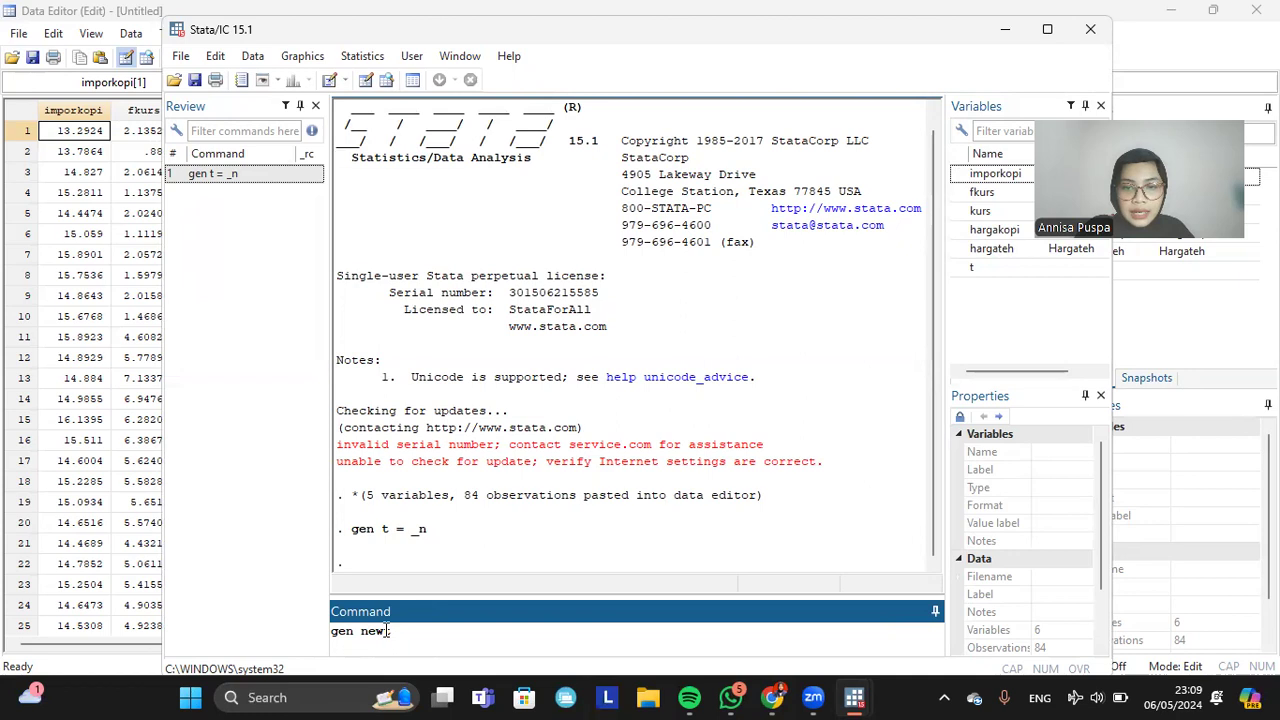
{"action": "type", "text": " = t"}
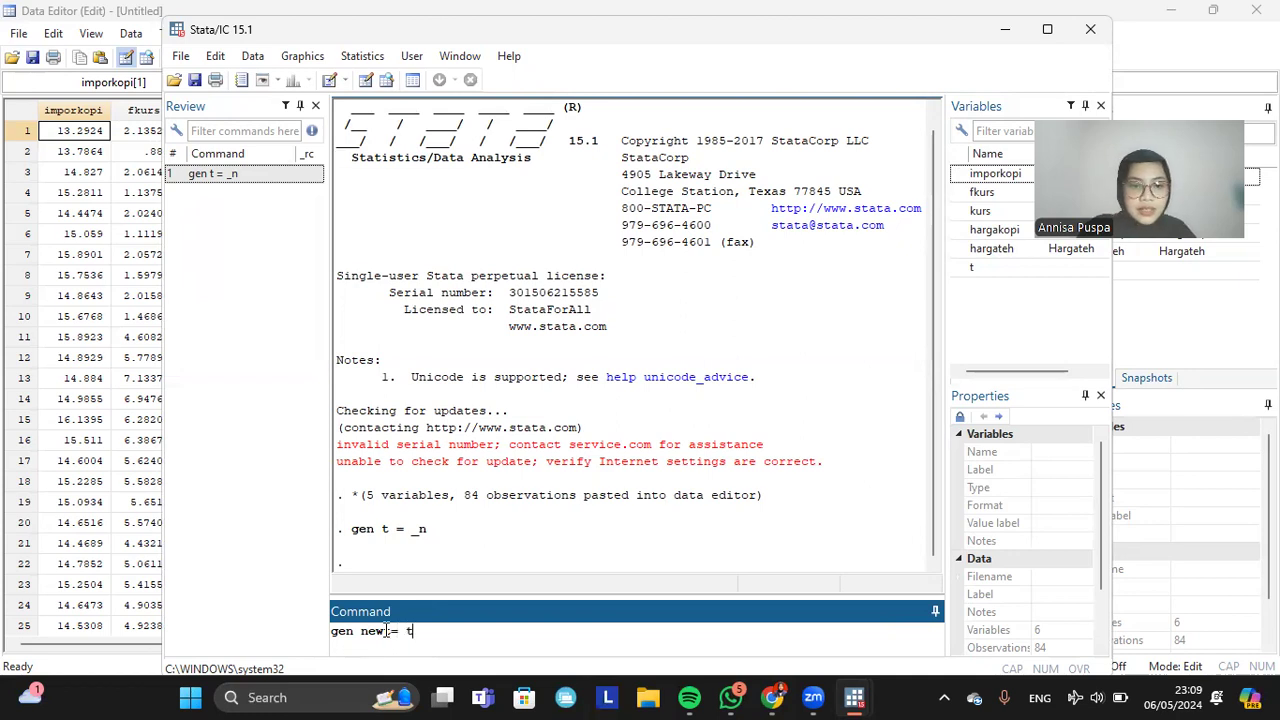
{"action": "type", "text": "o("}
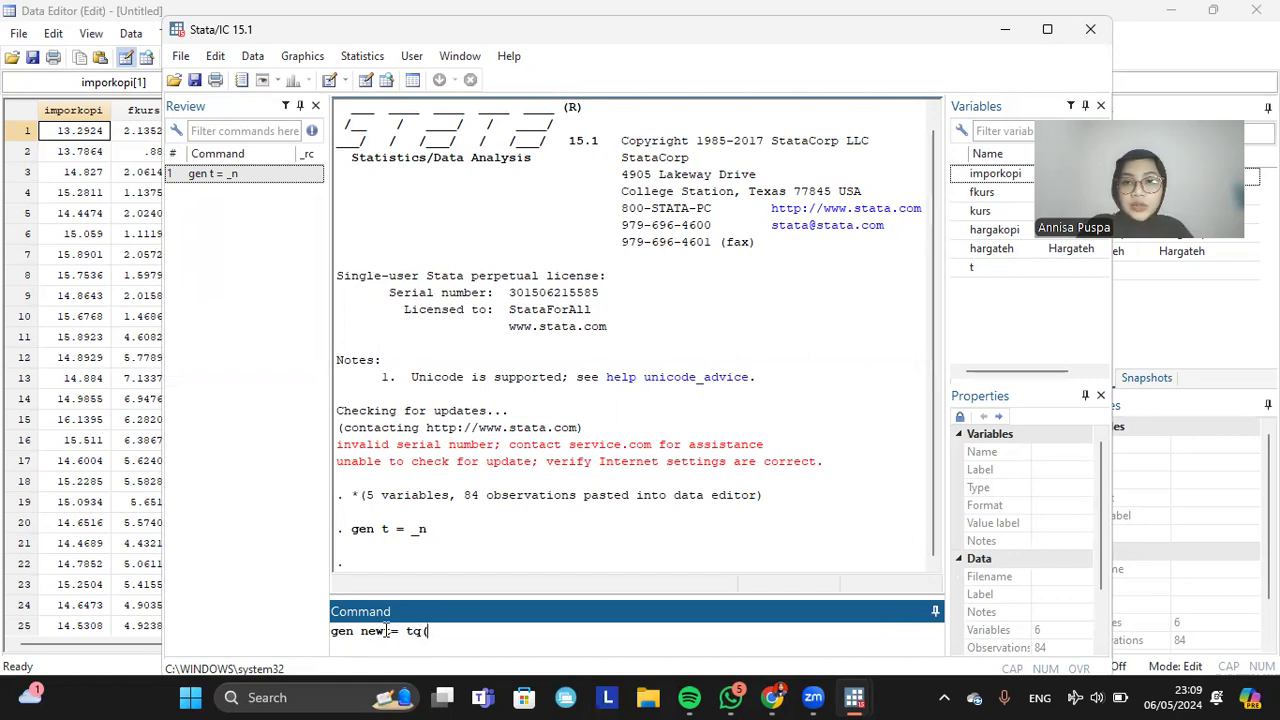
{"action": "type", "text": "1995q"}
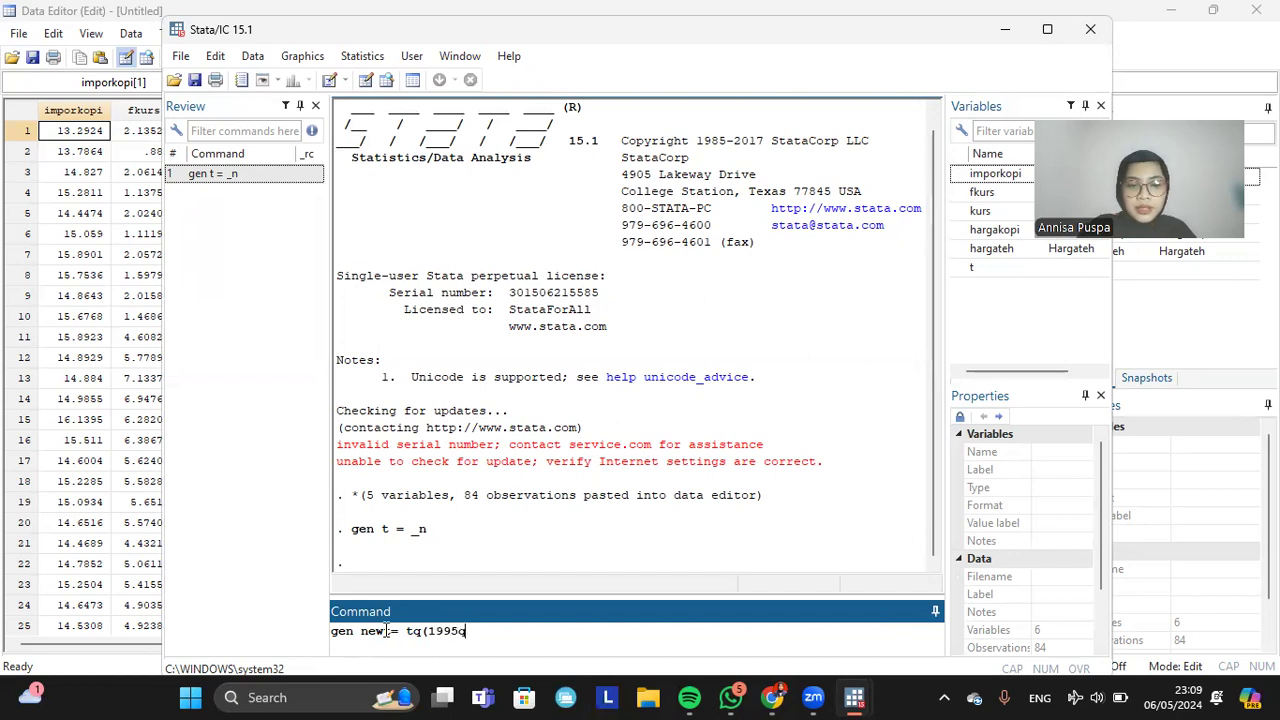
{"action": "type", "text": "1)"}
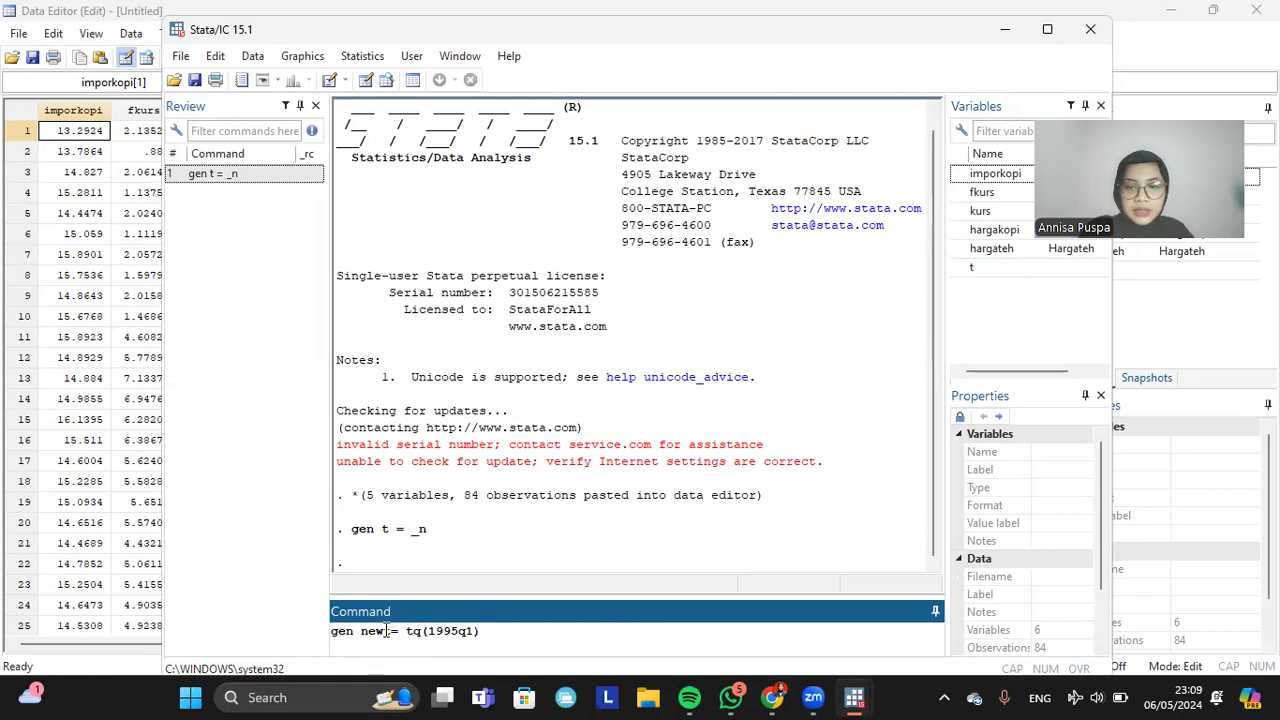
{"action": "type", "text": " +"}
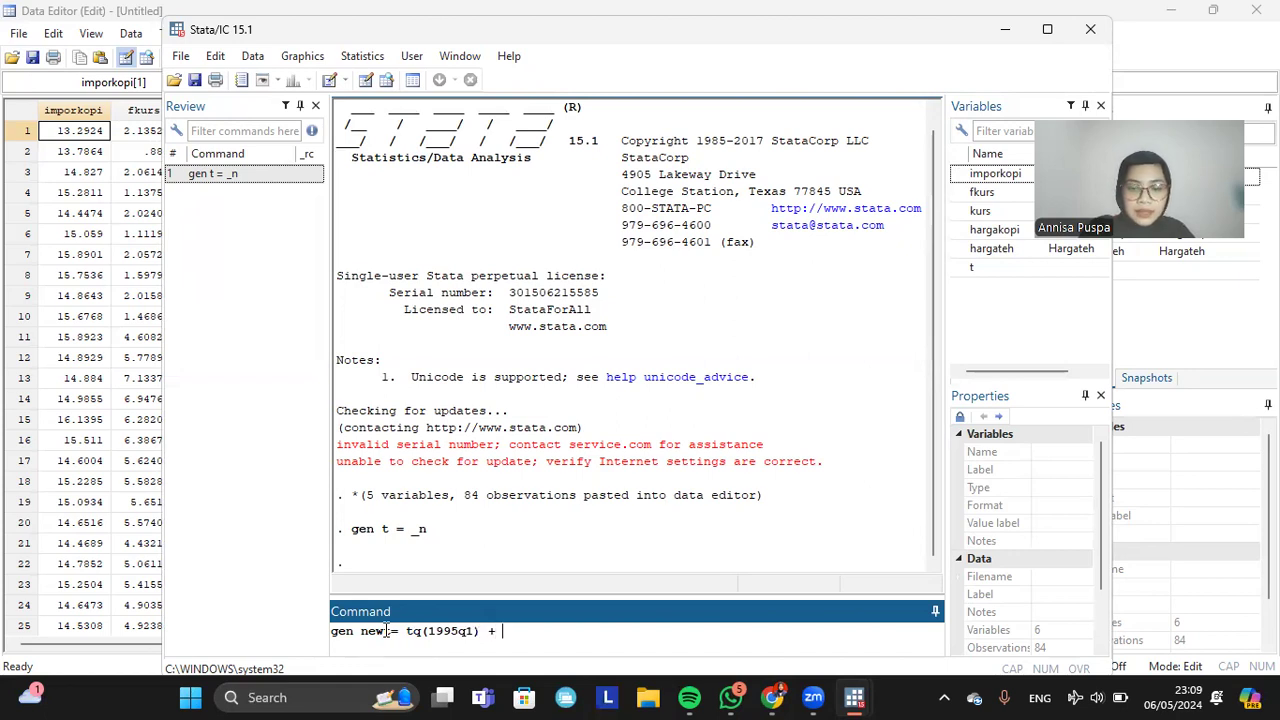
{"action": "type", "text": " t"}
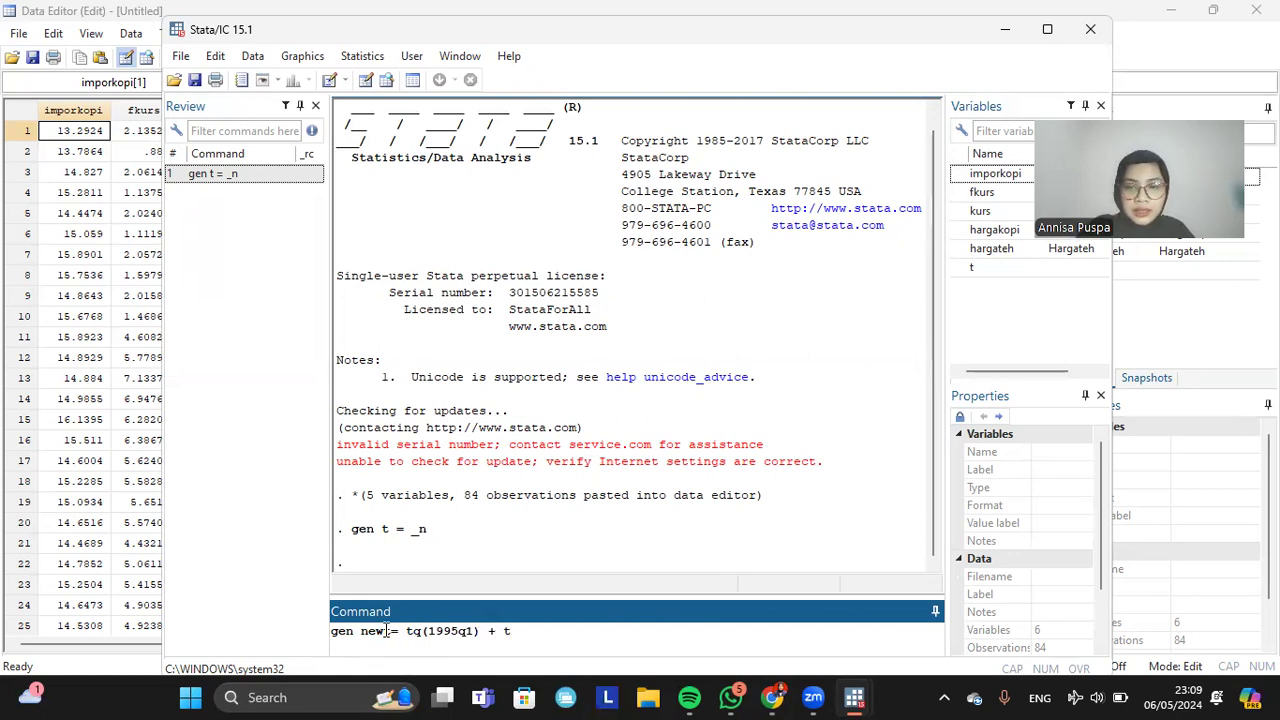
{"action": "type", "text": " -"}
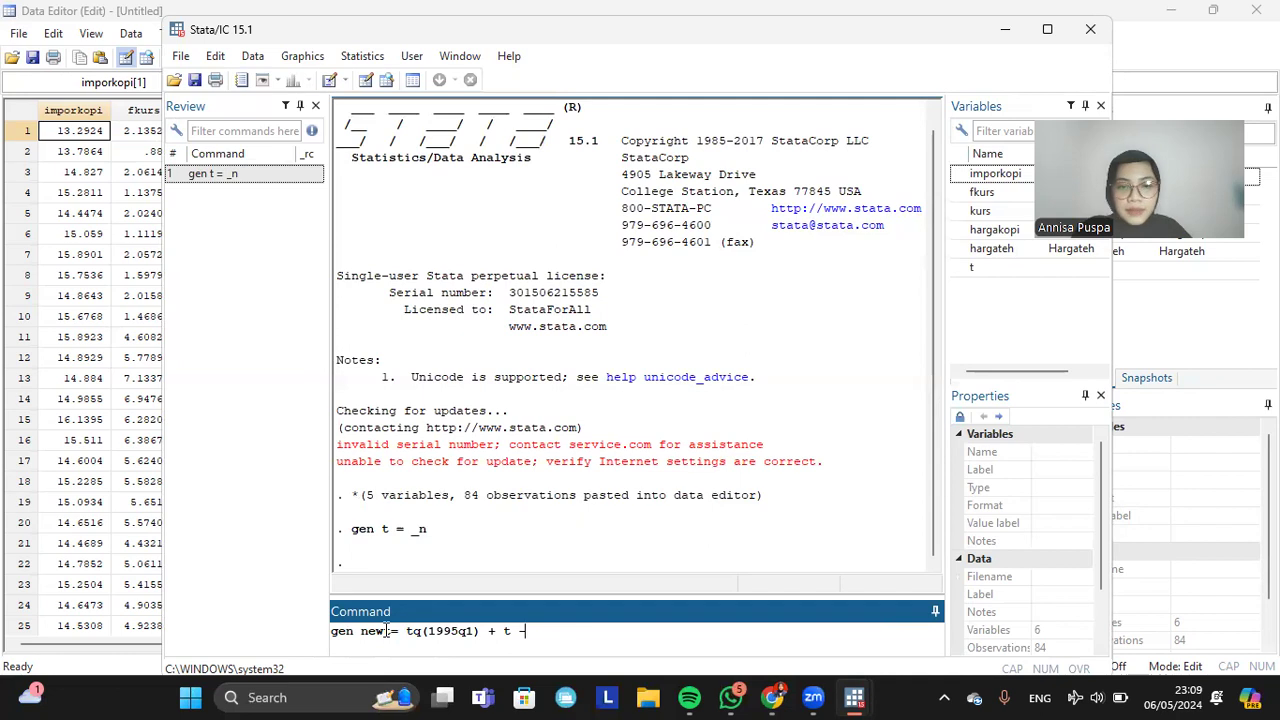
{"action": "type", "text": "1"}
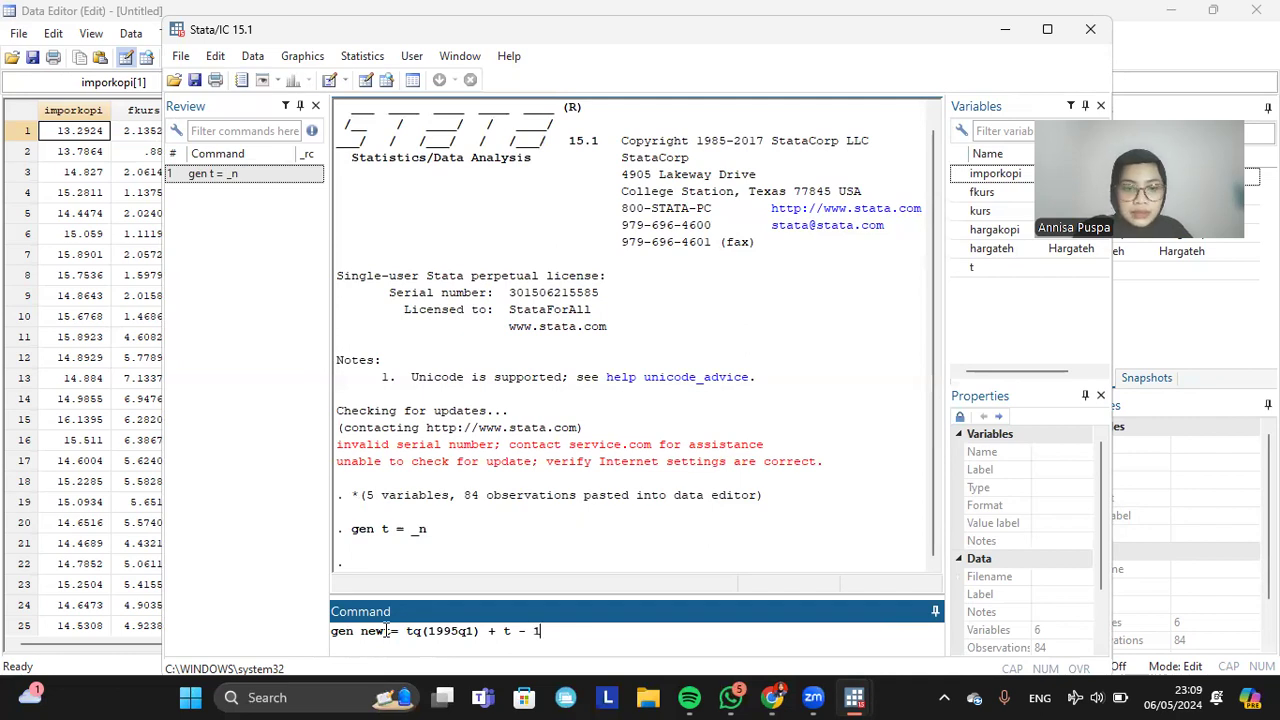
{"action": "key", "text": "Return"}
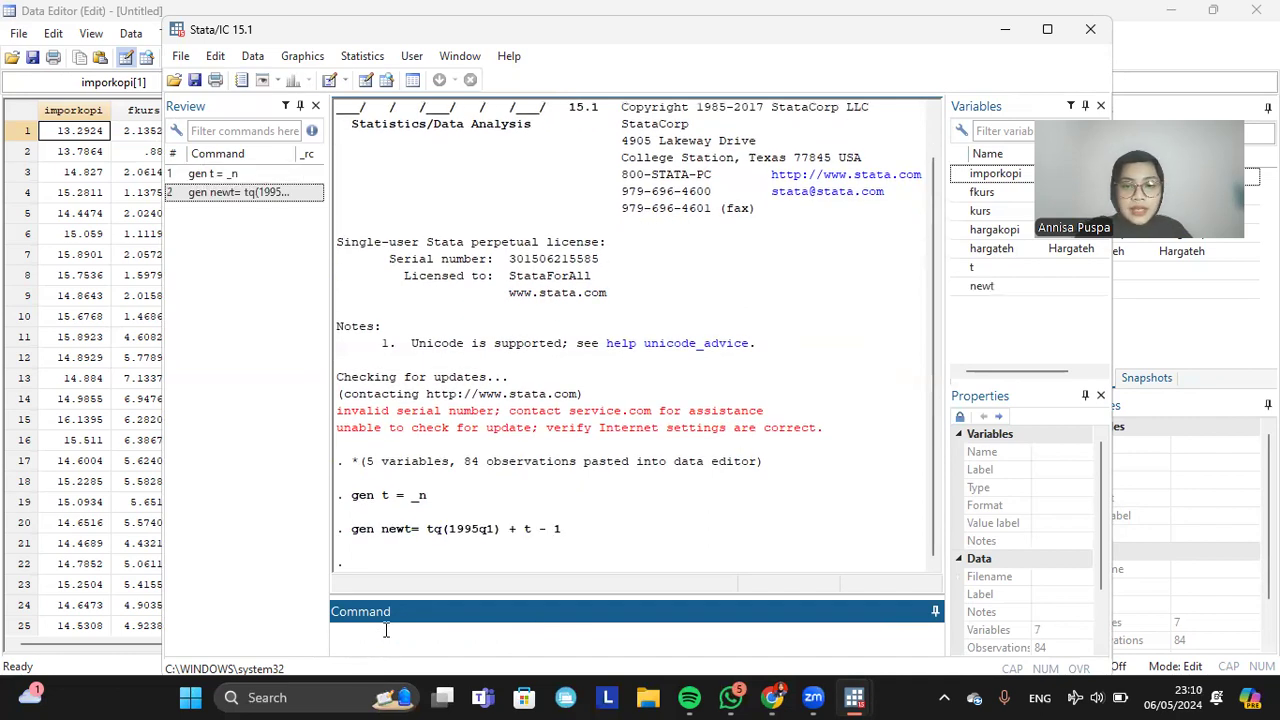
- Format newt as quarterly dates with "format newt %tq" and check its column in the Data Editor
{"action": "type", "text": "format"}
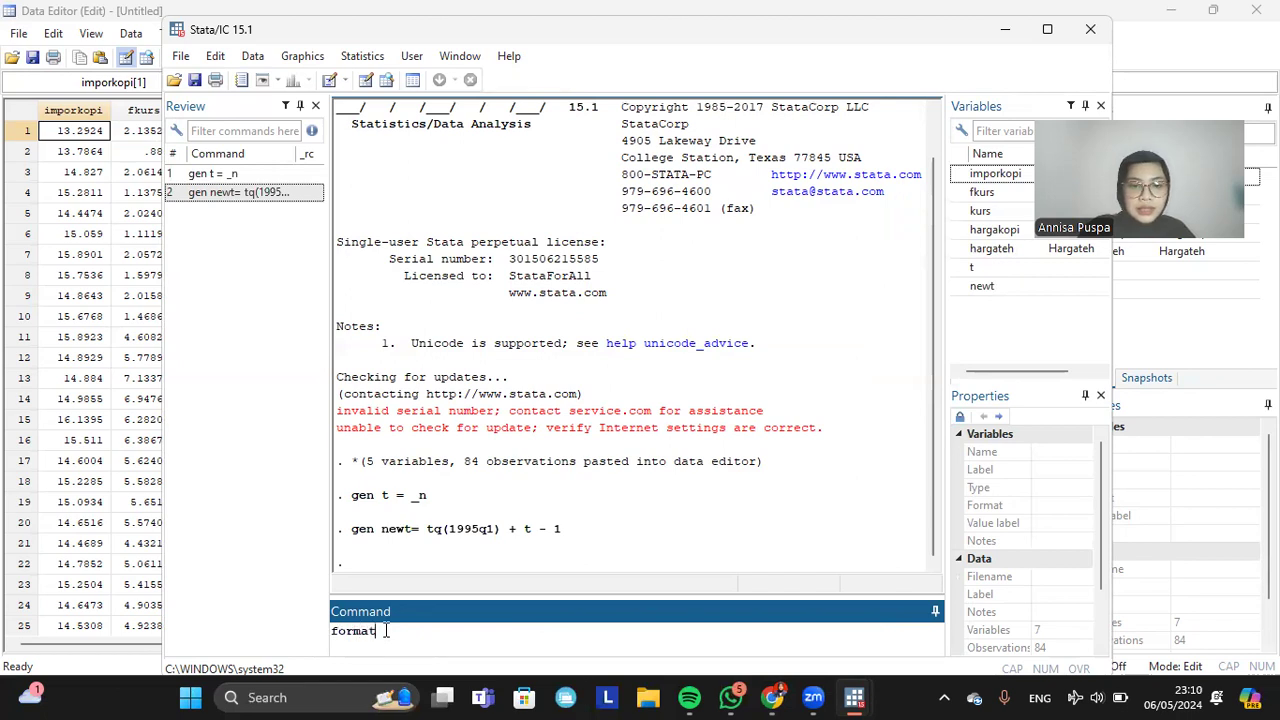
{"action": "type", "text": " new"}
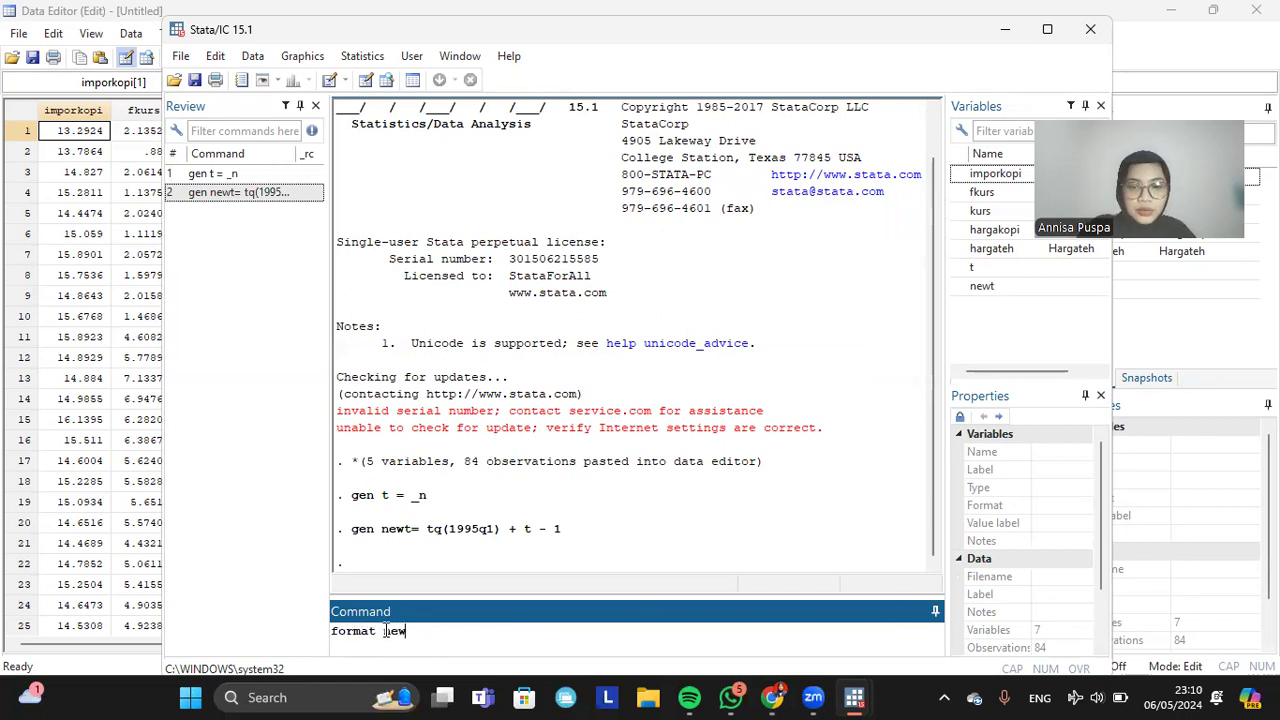
{"action": "type", "text": "t %tq"}
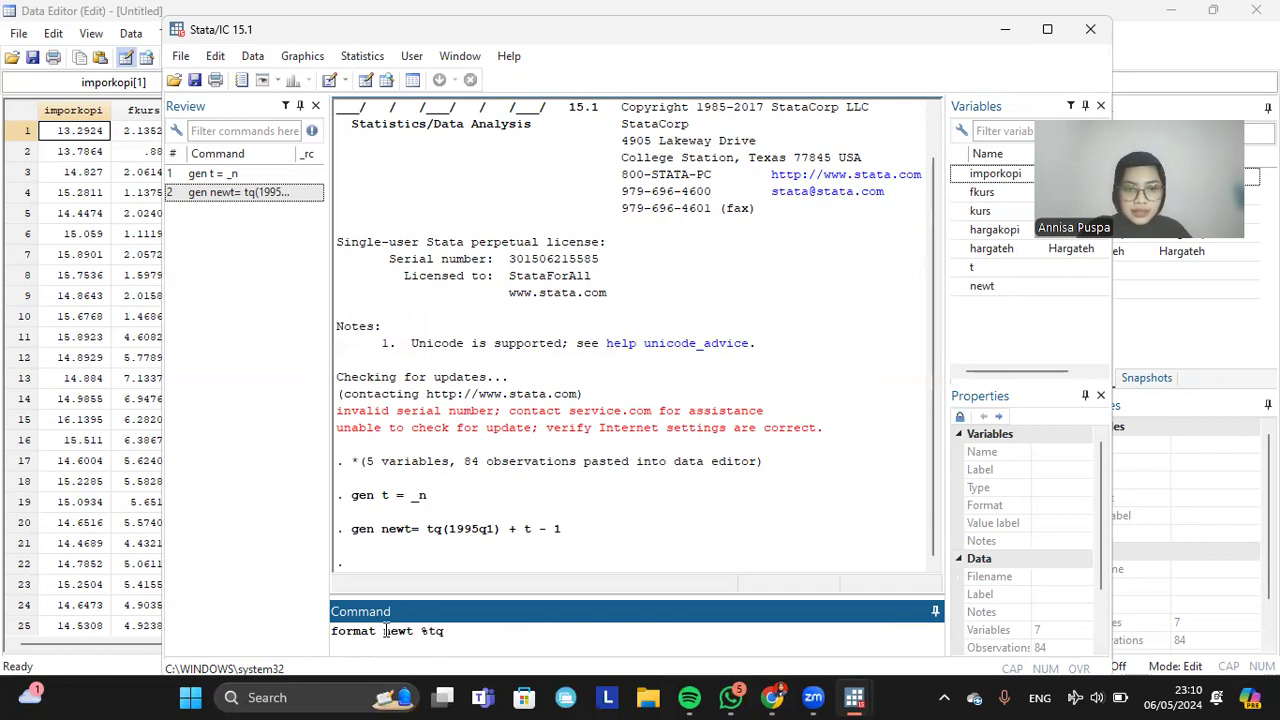
{"action": "key", "text": "Return"}
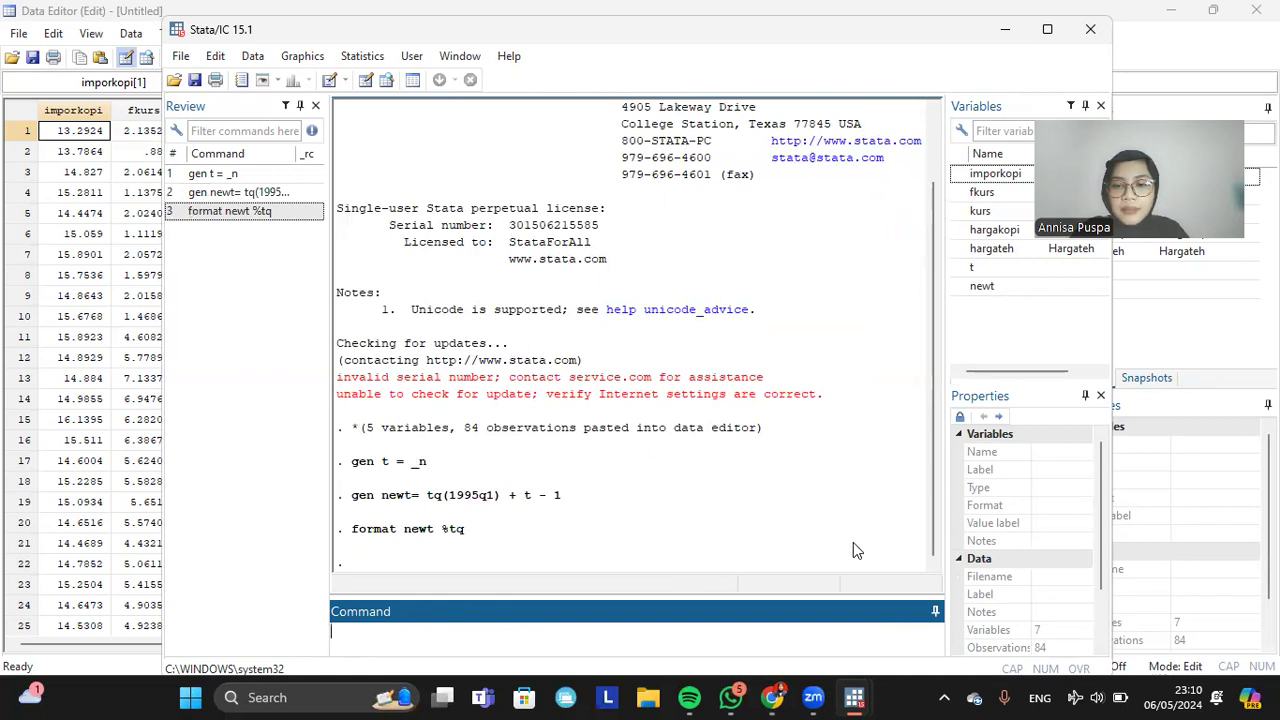
{"action": "mouse_move", "coordinate": [854, 697]}
{"action": "left_click", "coordinate": [881, 611]}
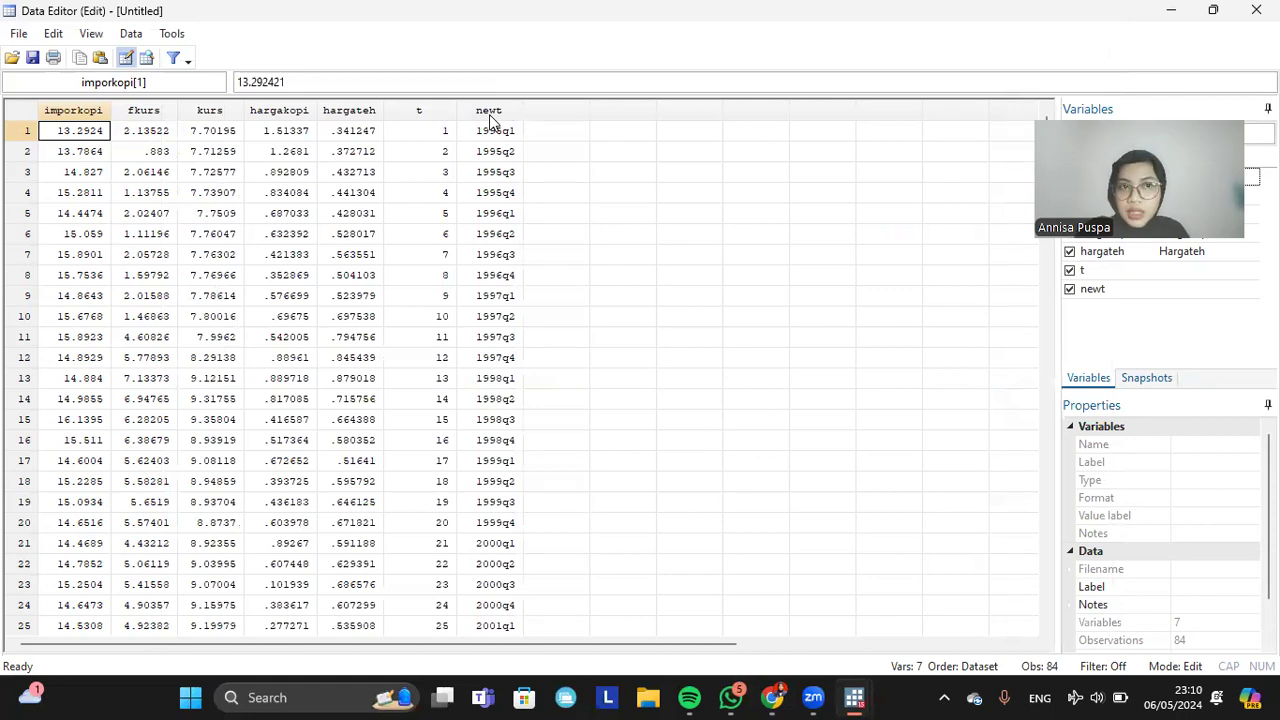
{"action": "left_click", "coordinate": [1160, 12]}
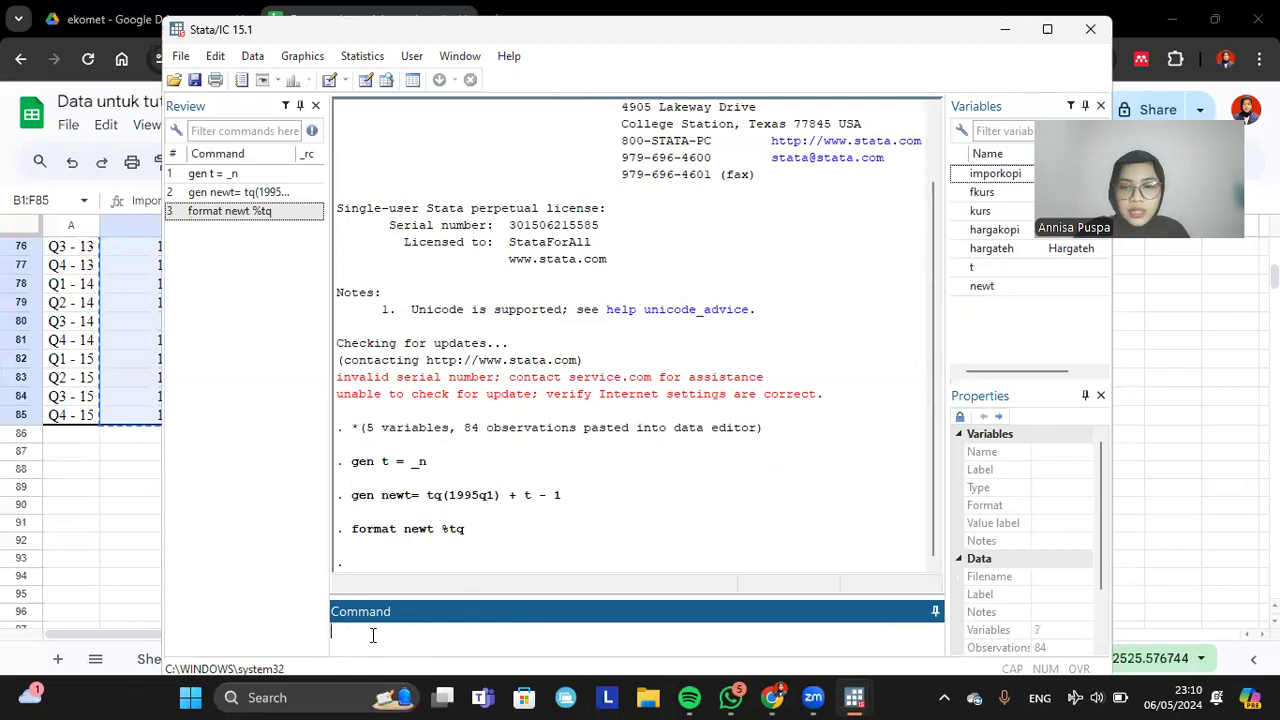
- Declare the dataset as time series on the quarterly variable with "tsset newt"
{"action": "type", "text": "tsset"}
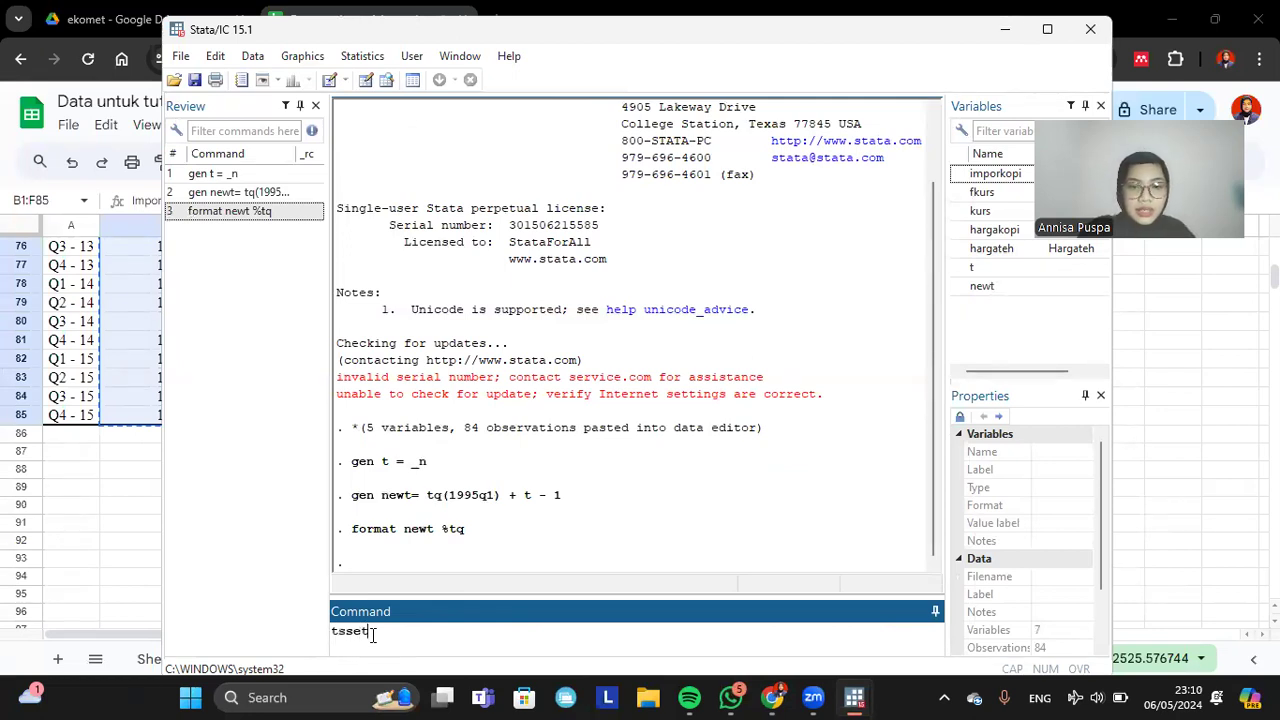
{"action": "type", "text": " newt"}
{"action": "key", "text": "Return"}
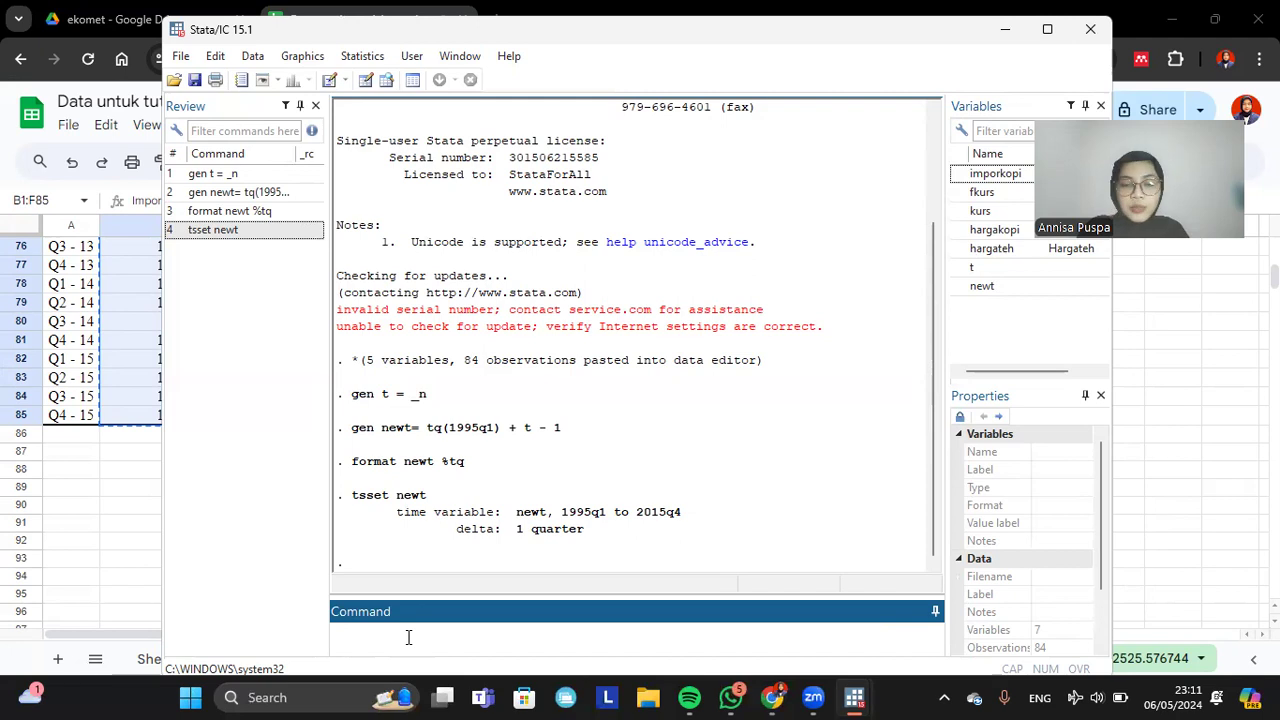
- Run a Dickey-Fuller unit-root test on the coffee-import variable with "dfuller imporkopi"
{"action": "type", "text": "d"}
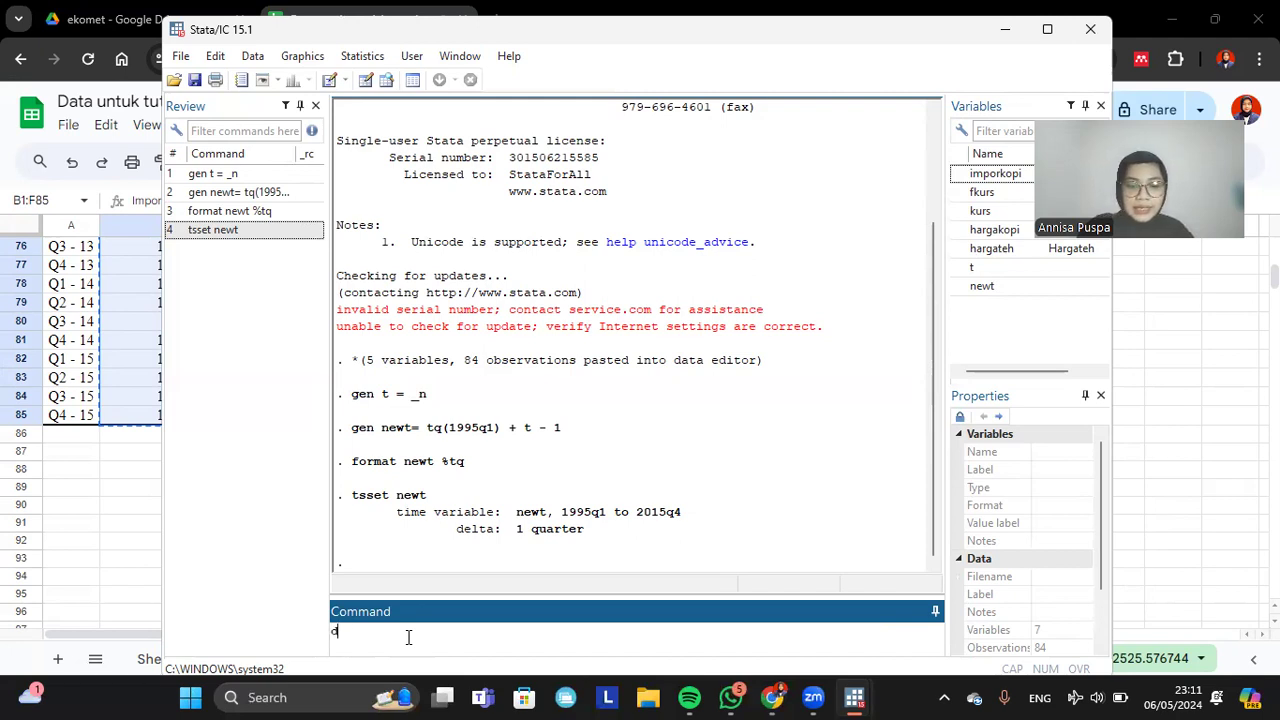
{"action": "type", "text": "fuller impo"}
{"action": "type", "text": "rkopi"}
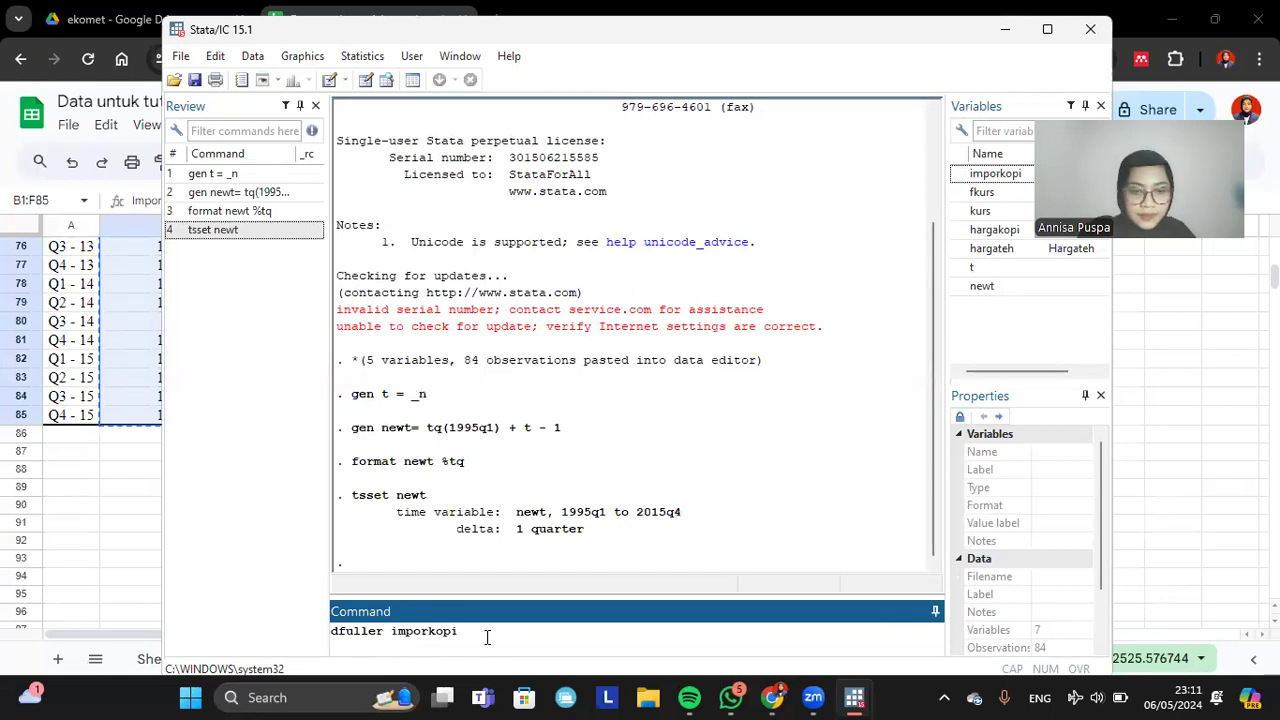
{"action": "key", "text": "Return"}
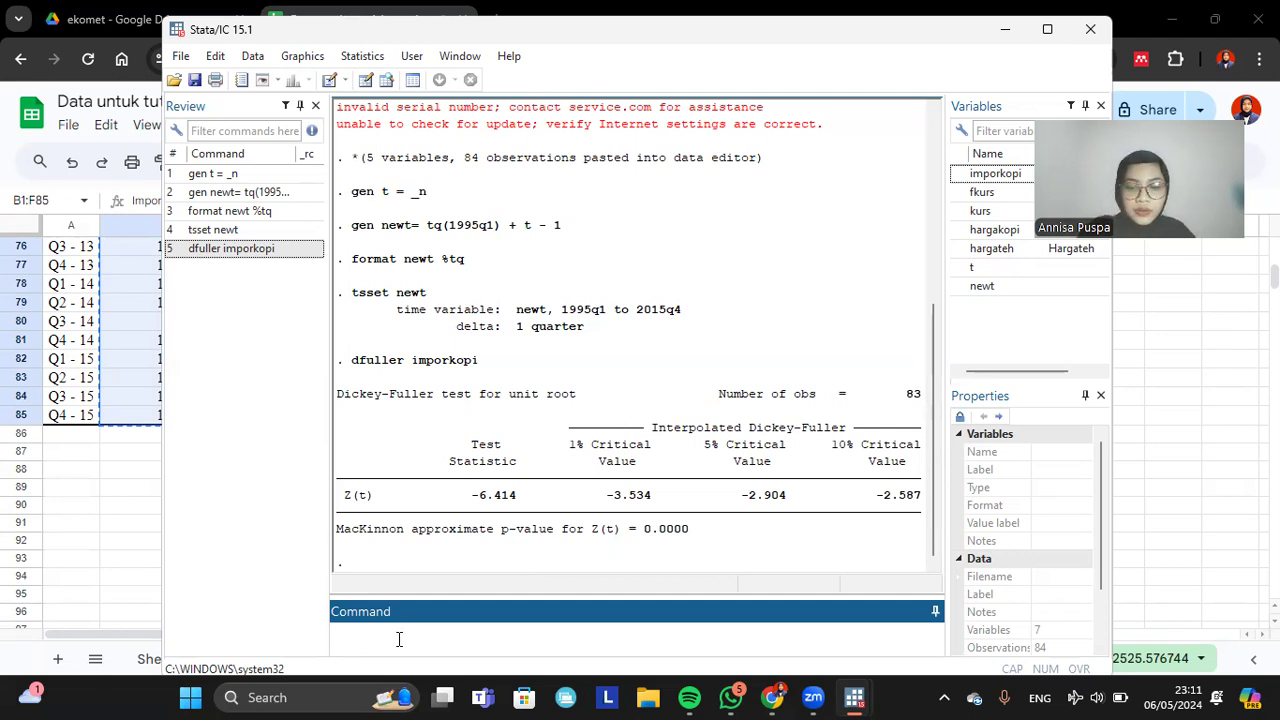
- Run a Dickey-Fuller unit-root test on fkurs at level with "dfuller fkurs"
{"action": "type", "text": "dfulle"}
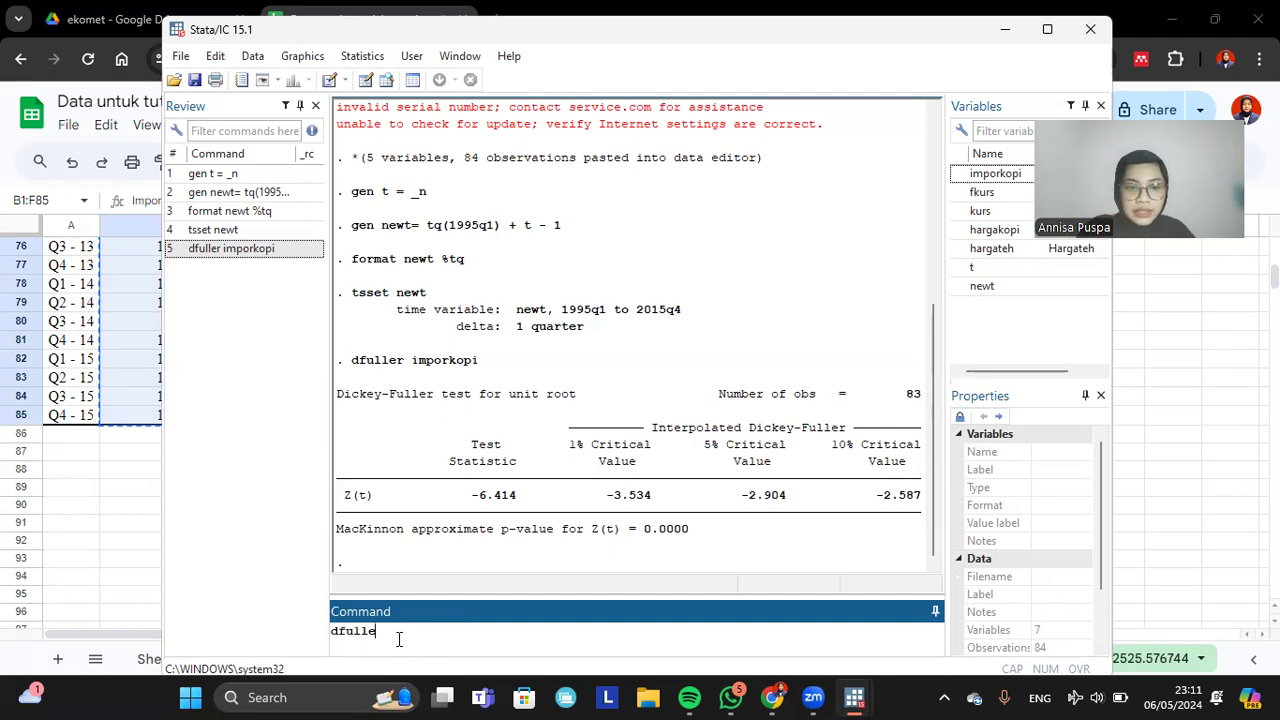
{"action": "type", "text": "r fkurs"}
{"action": "key", "text": "Return"}
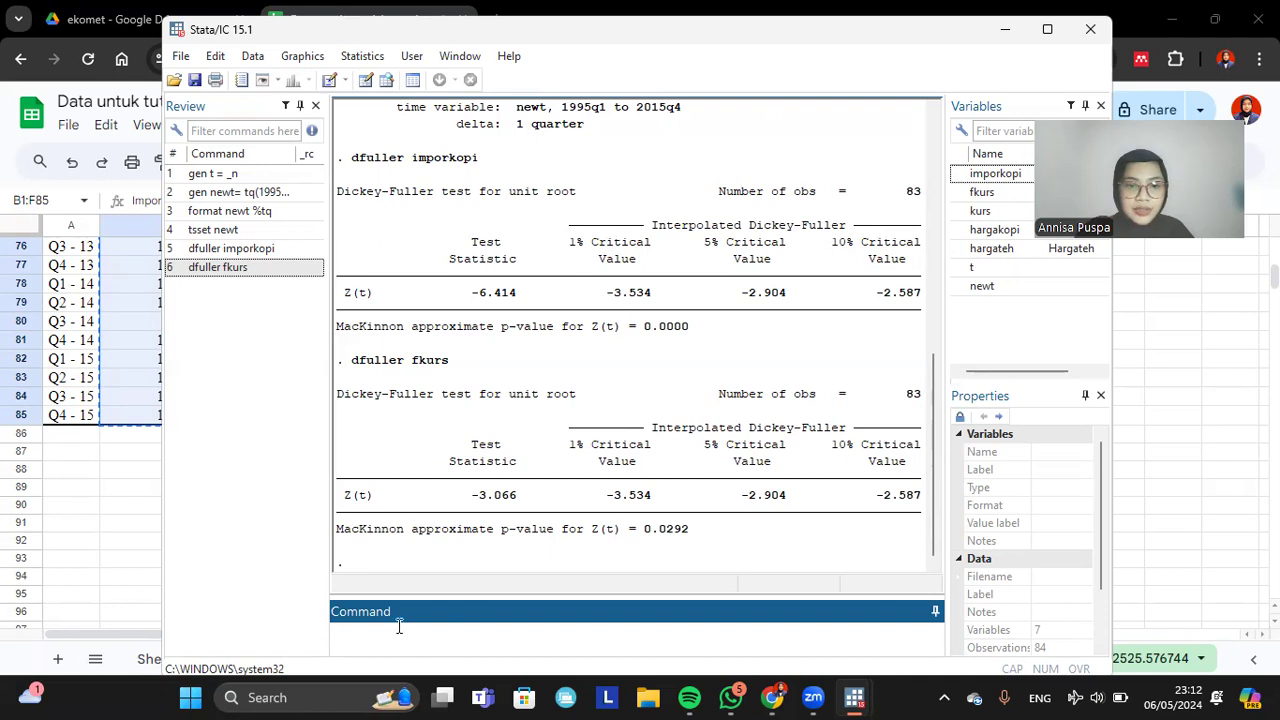
- Test kurs for a unit root at level with "dfuller kurs" and at first difference with "dfuller D.kurs"
{"action": "type", "text": "dfuller kurs"}
{"action": "key", "text": "Return"}
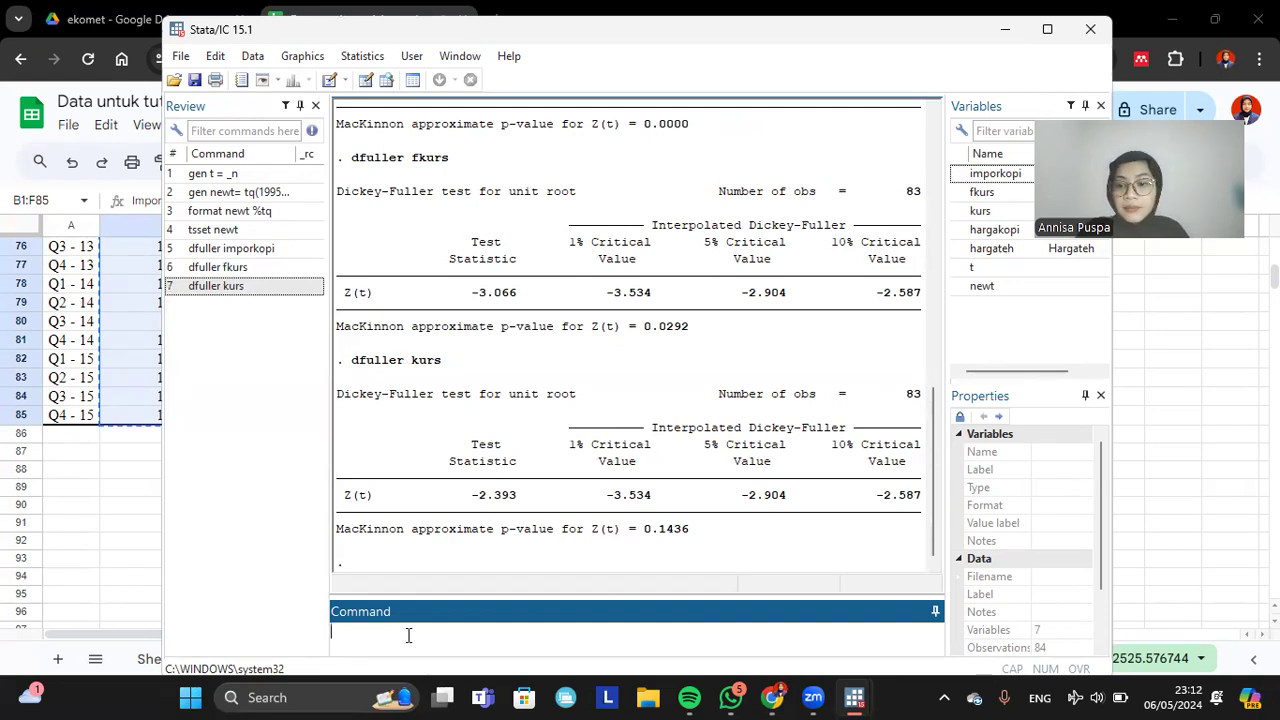
{"action": "type", "text": "dfu"}
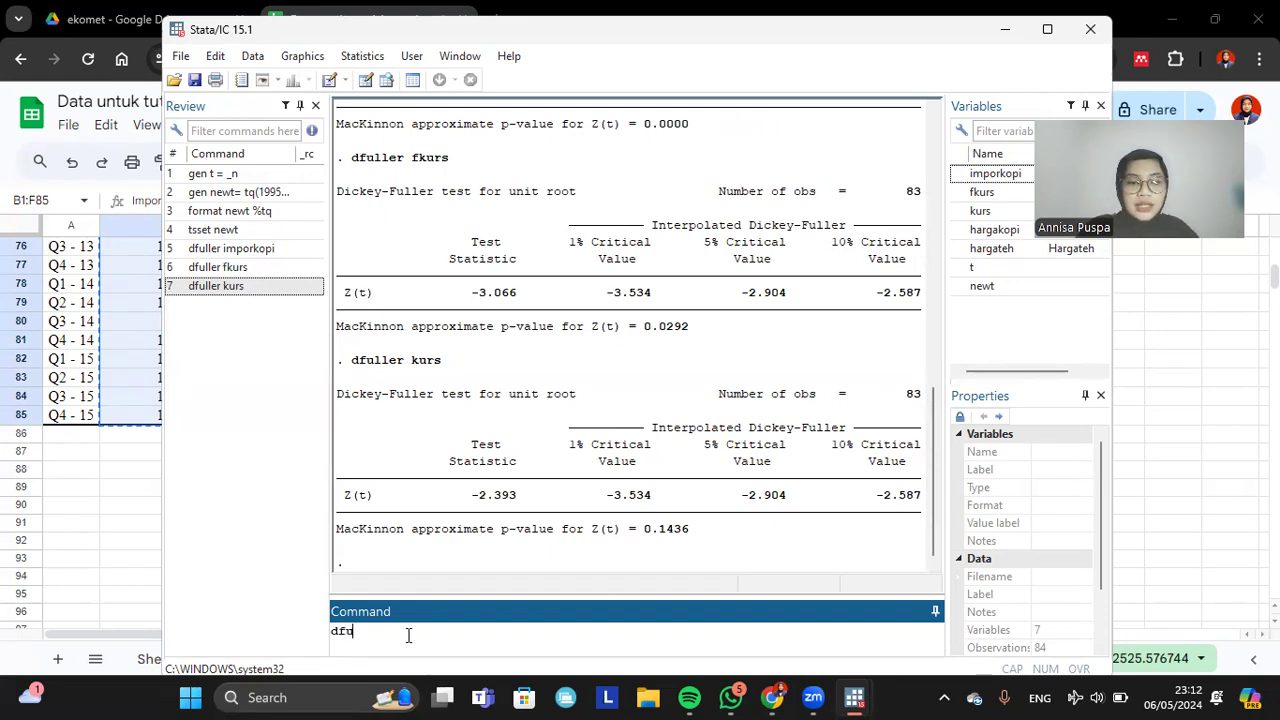
{"action": "type", "text": "ller "}
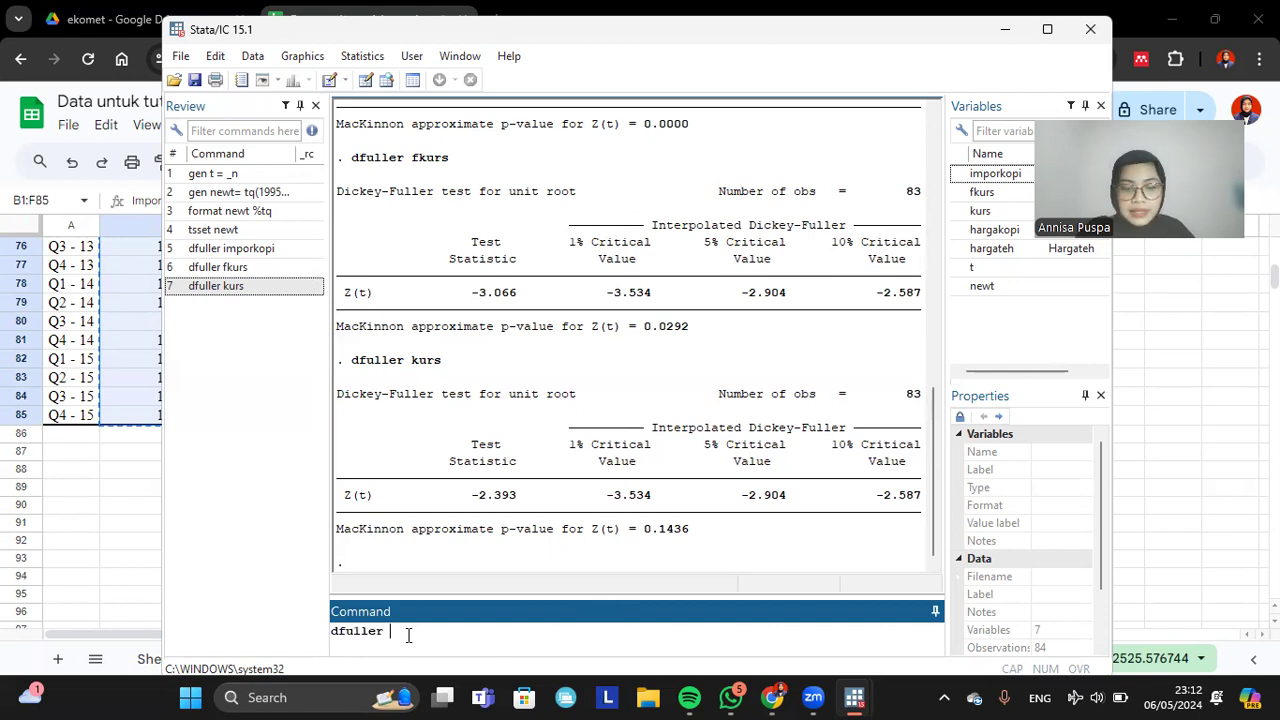
{"action": "type", "text": "D.kurs"}
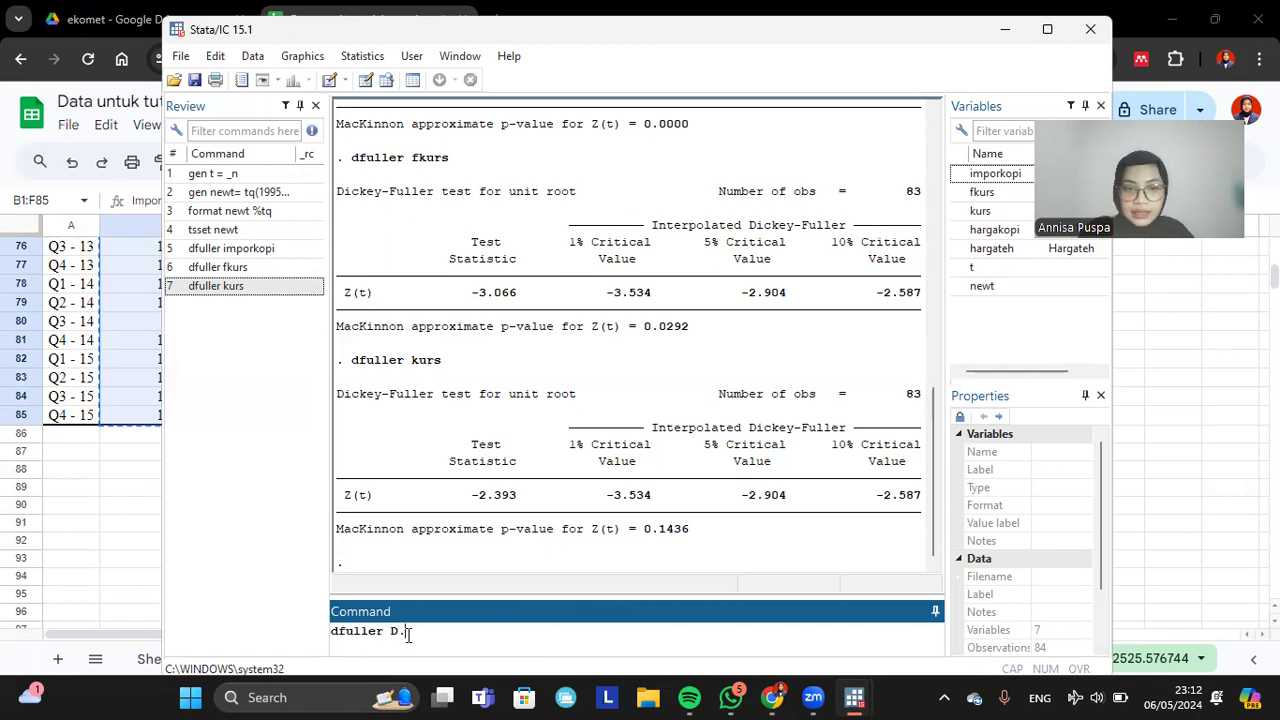
{"action": "key", "text": "Return"}
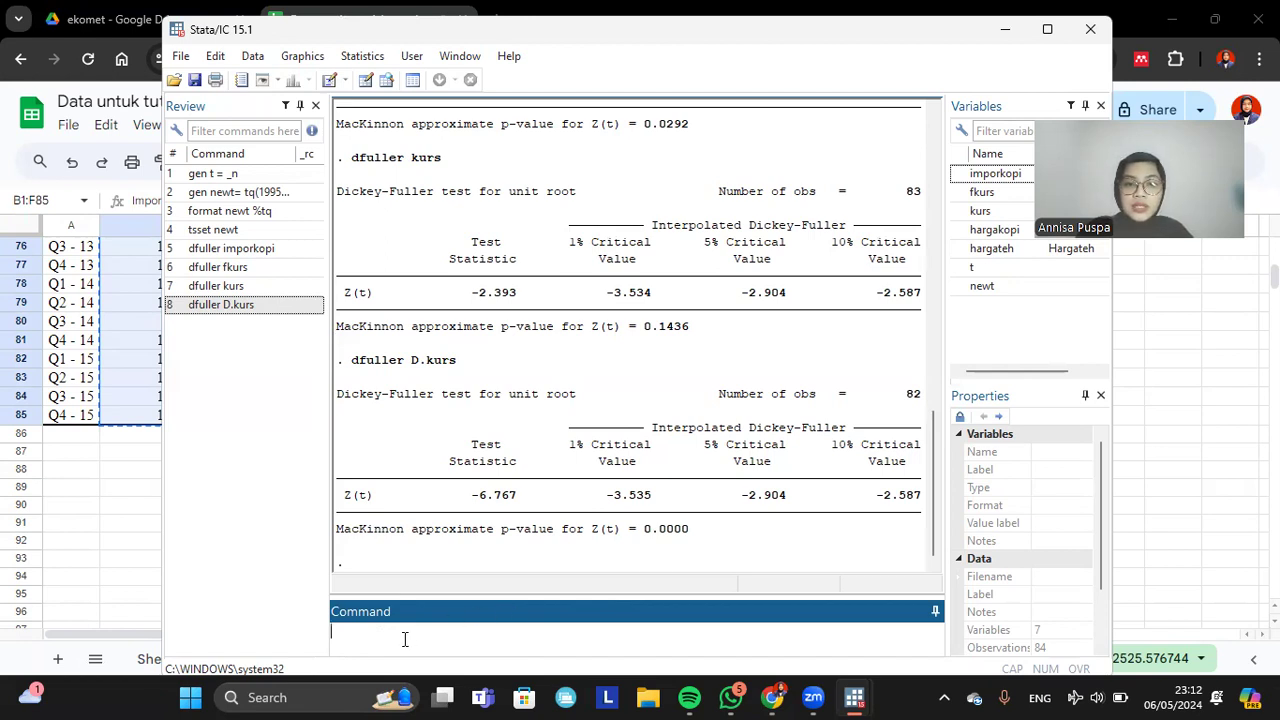
- Run a Dickey-Fuller unit-root test on the coffee-price variable at level with "dfuller hargakopi"
{"action": "type", "text": "df"}
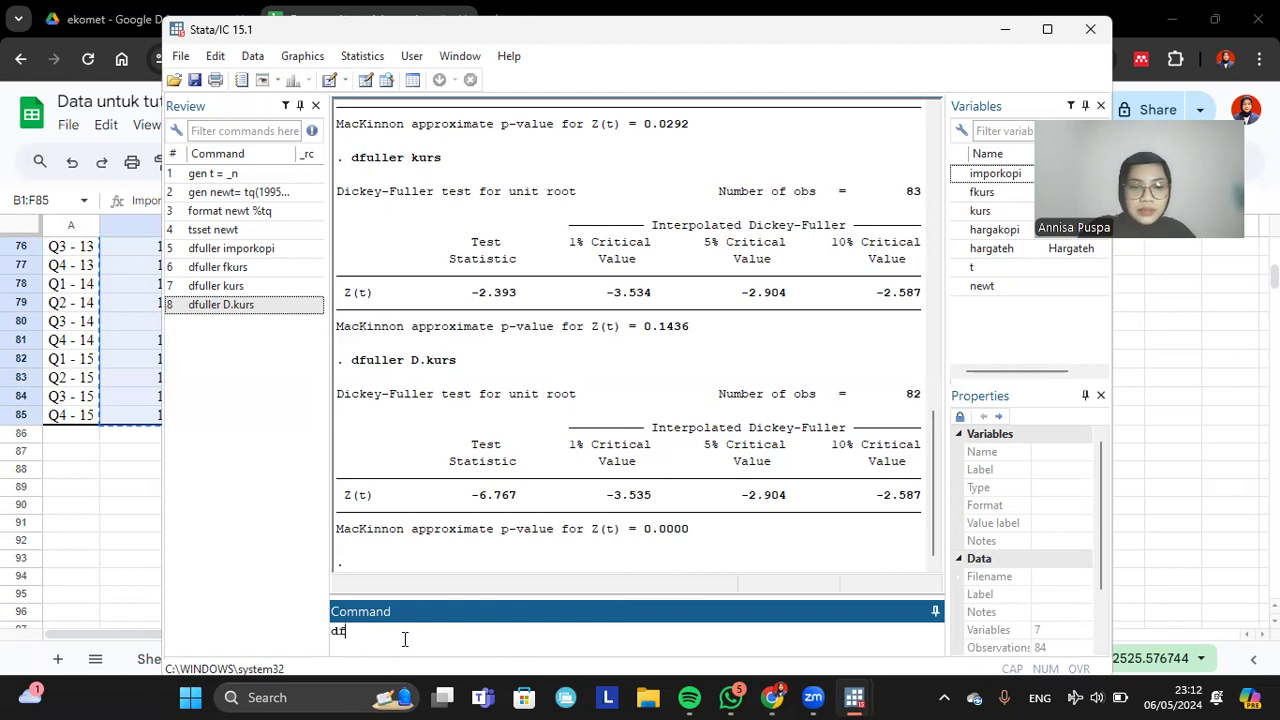
{"action": "type", "text": "uller "}
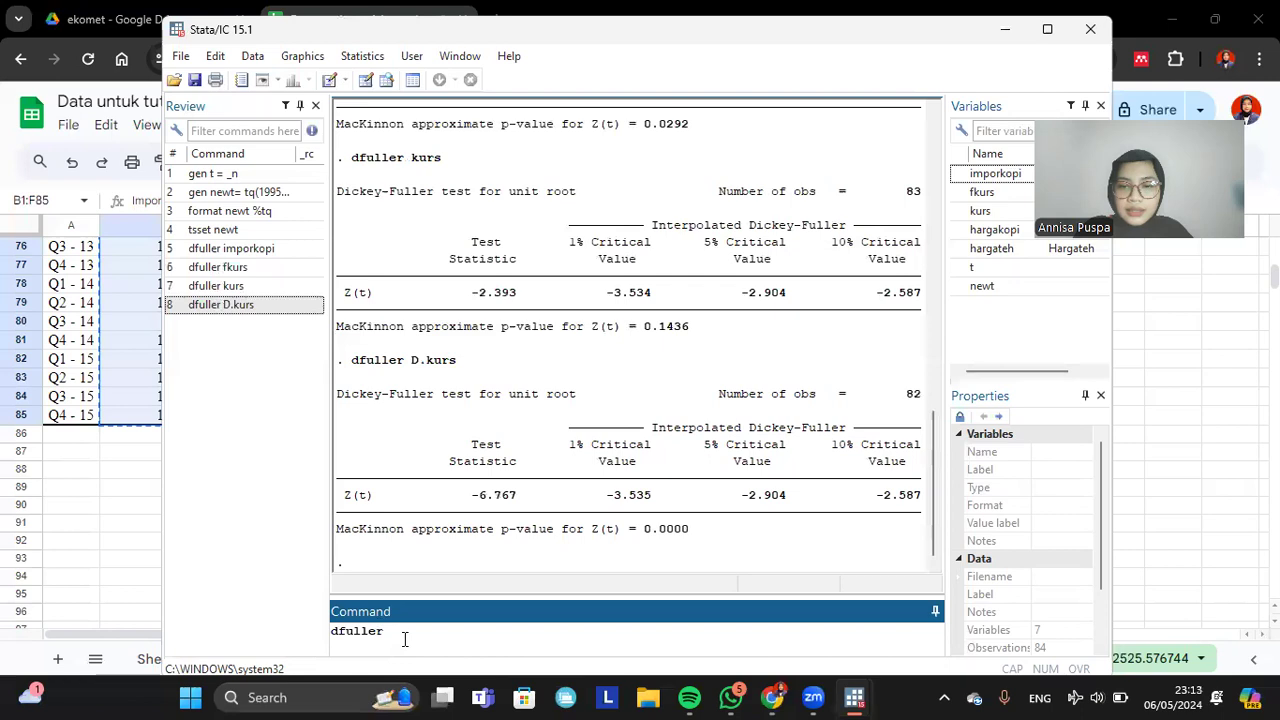
{"action": "type", "text": "harga"}
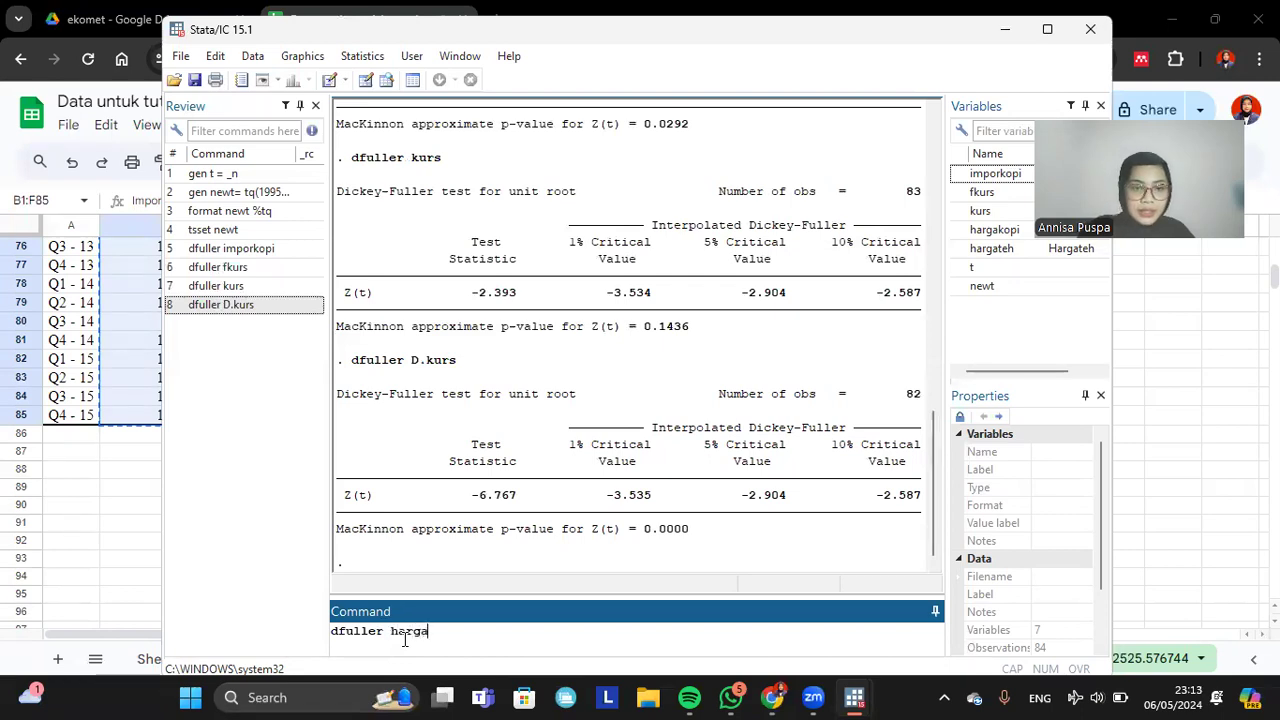
{"action": "type", "text": "kopi"}
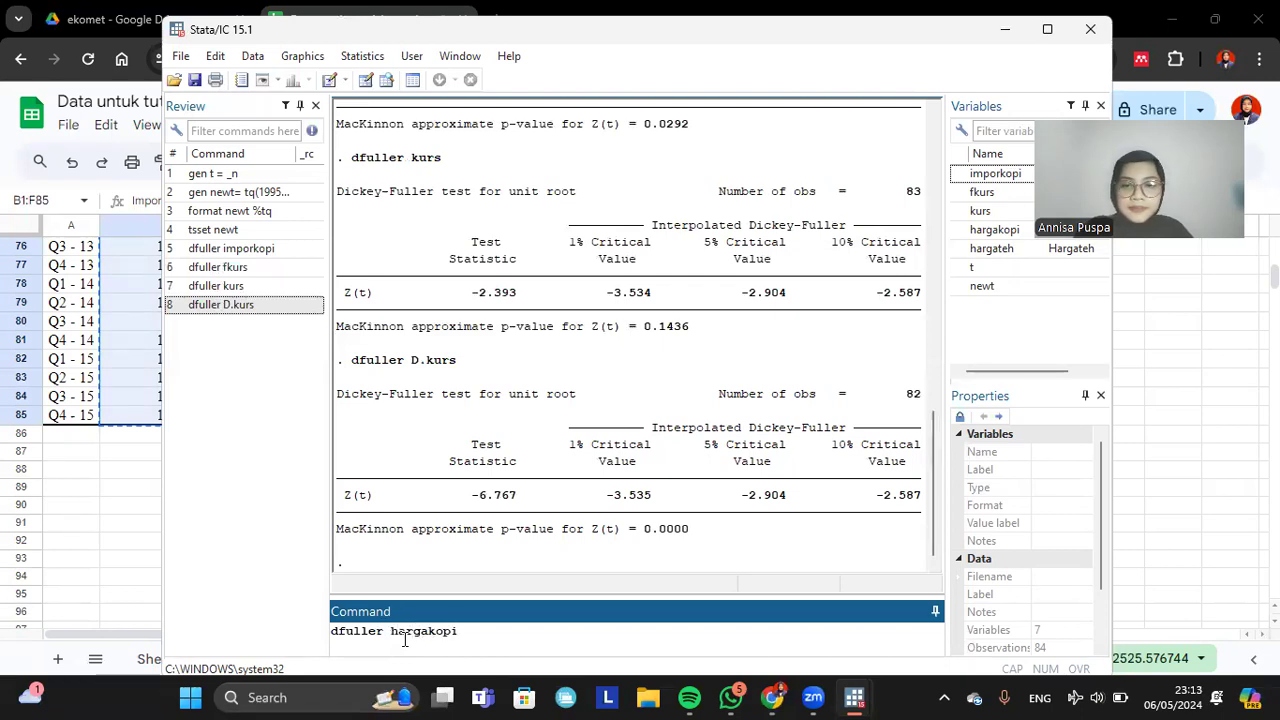
{"action": "key", "text": "Return"}
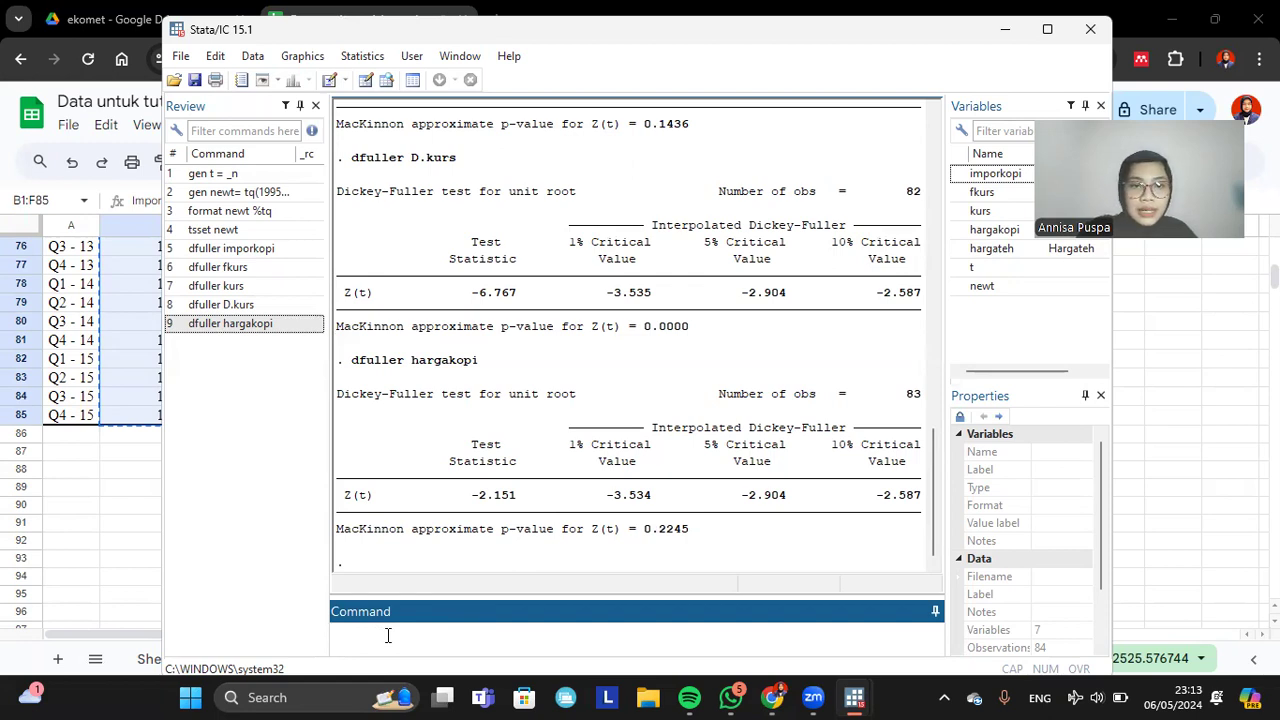
- Test the coffee-price variable for a unit root at first difference with "dfuller D.hargakopi"
{"action": "type", "text": "dfull"}
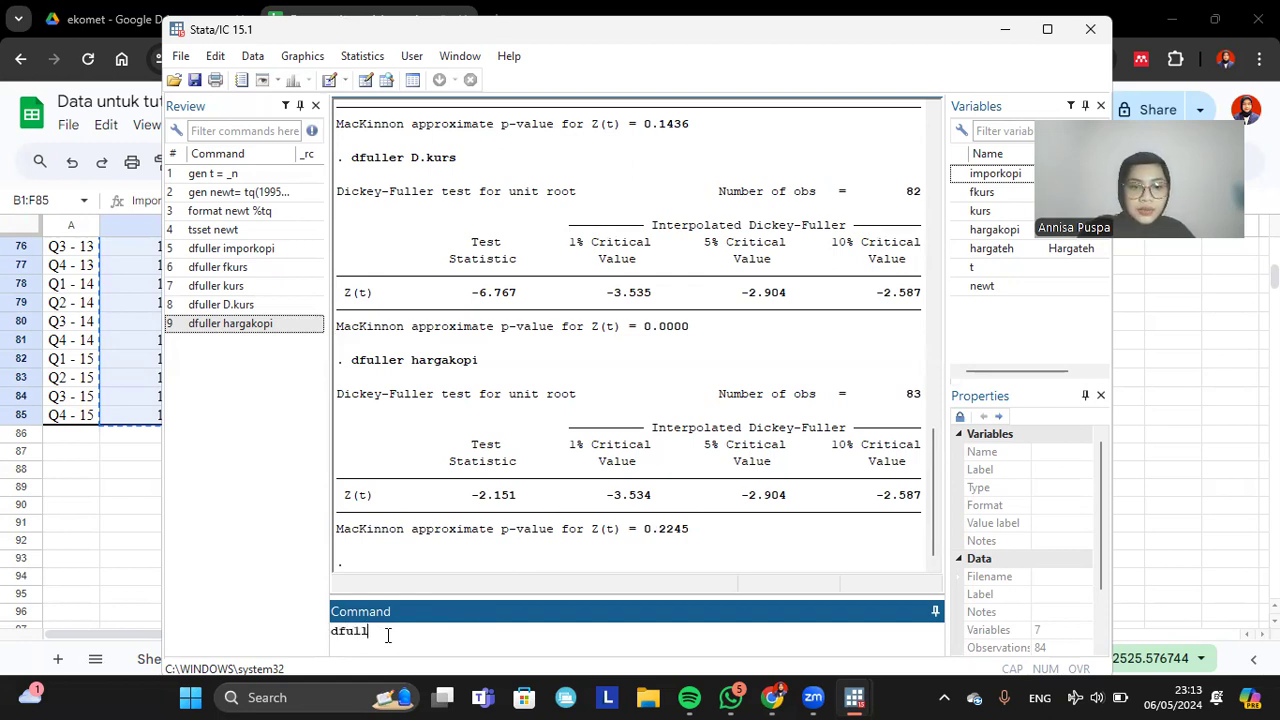
{"action": "type", "text": "er D"}
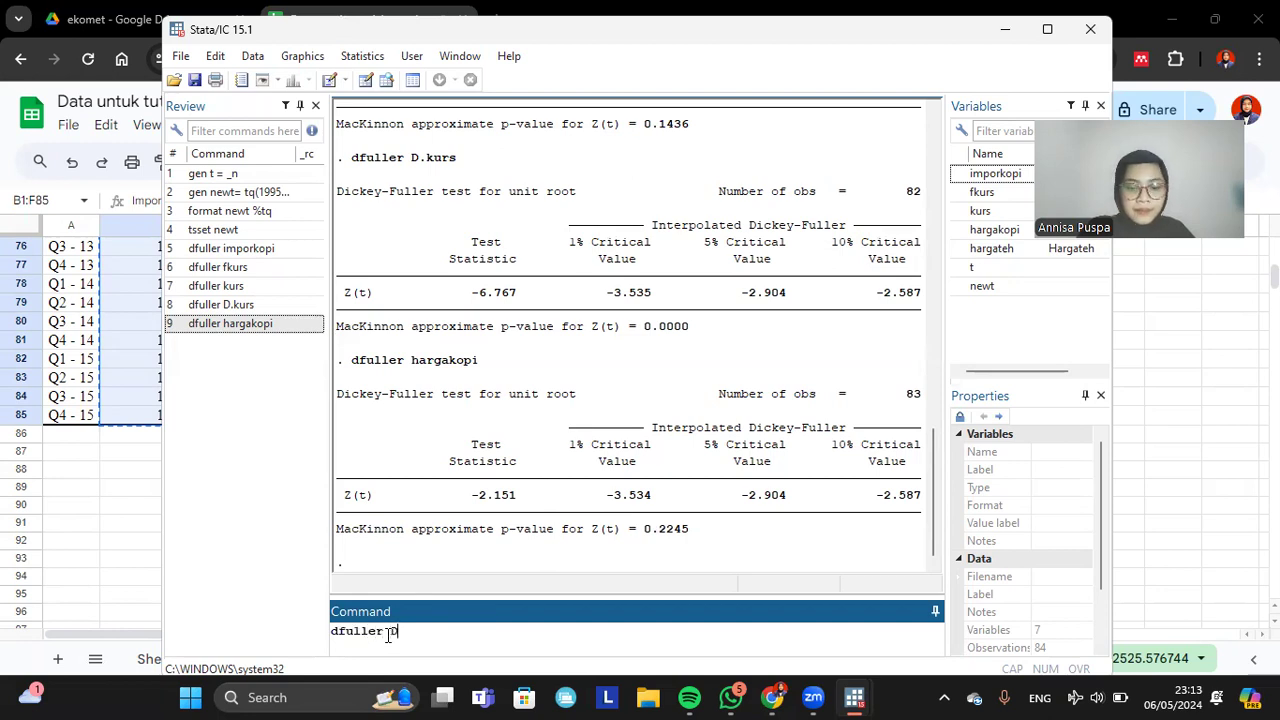
{"action": "type", "text": ".hargakopi"}
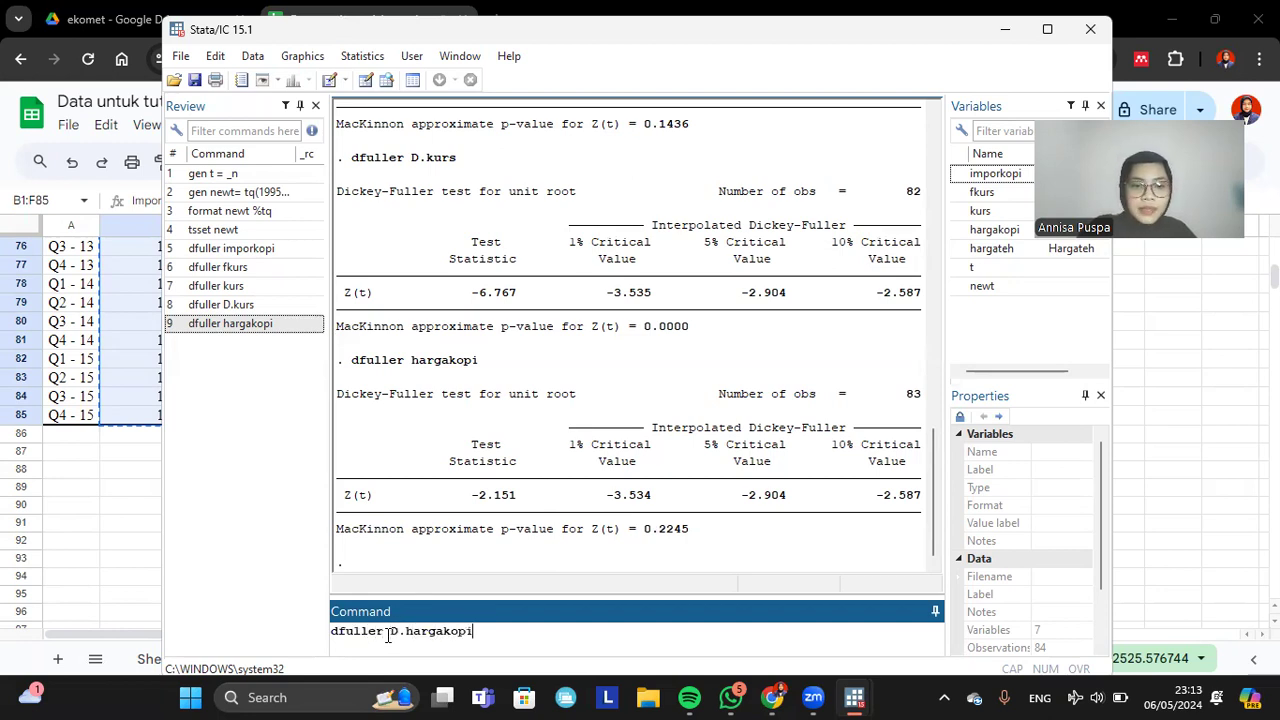
{"action": "key", "text": "Return"}
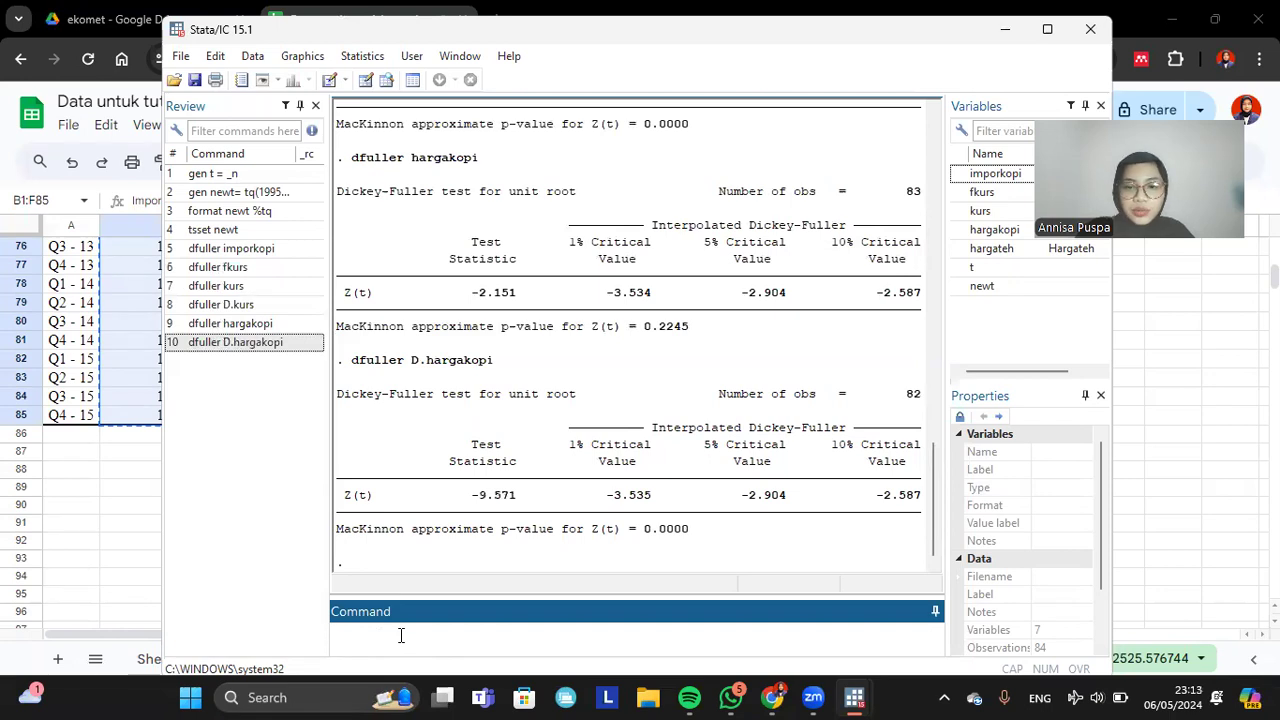
- Test the tea-price variable for a unit root at level with "dfuller hargateh" and at first difference with "dfuller D.hargateh"
{"action": "type", "text": "dfuller "}
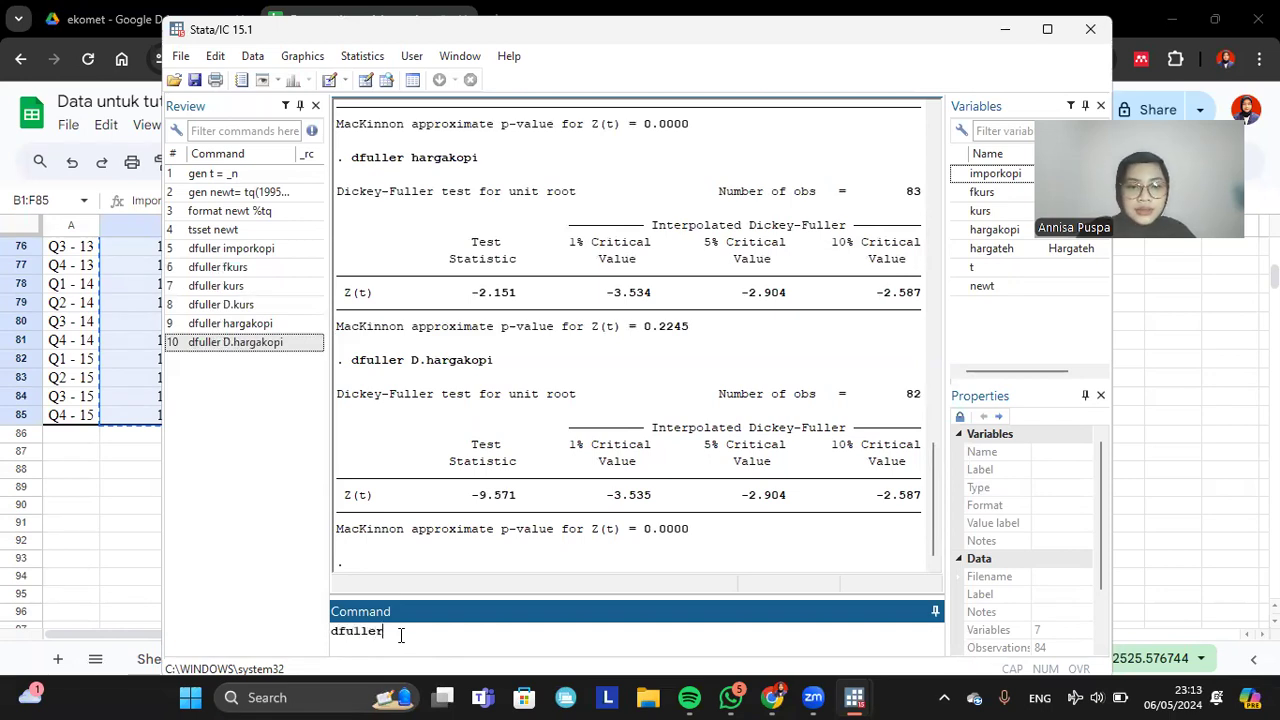
{"action": "type", "text": "hargateh"}
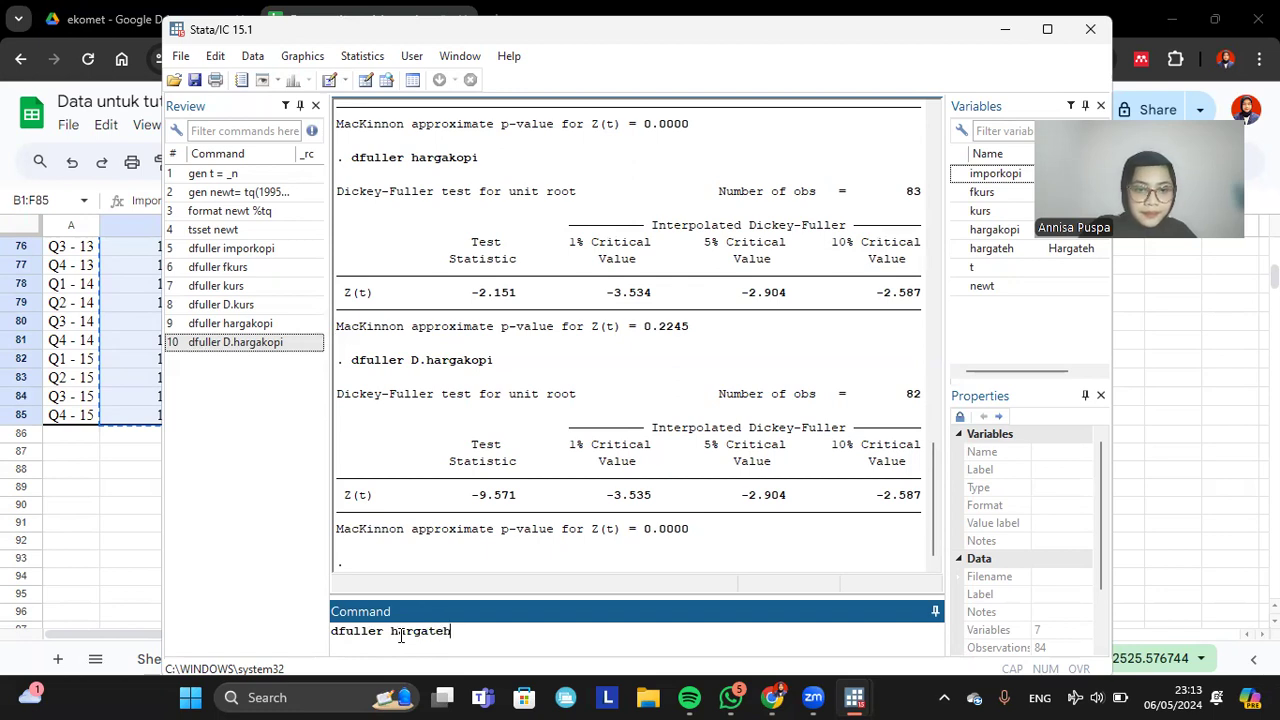
{"action": "key", "text": "Return"}
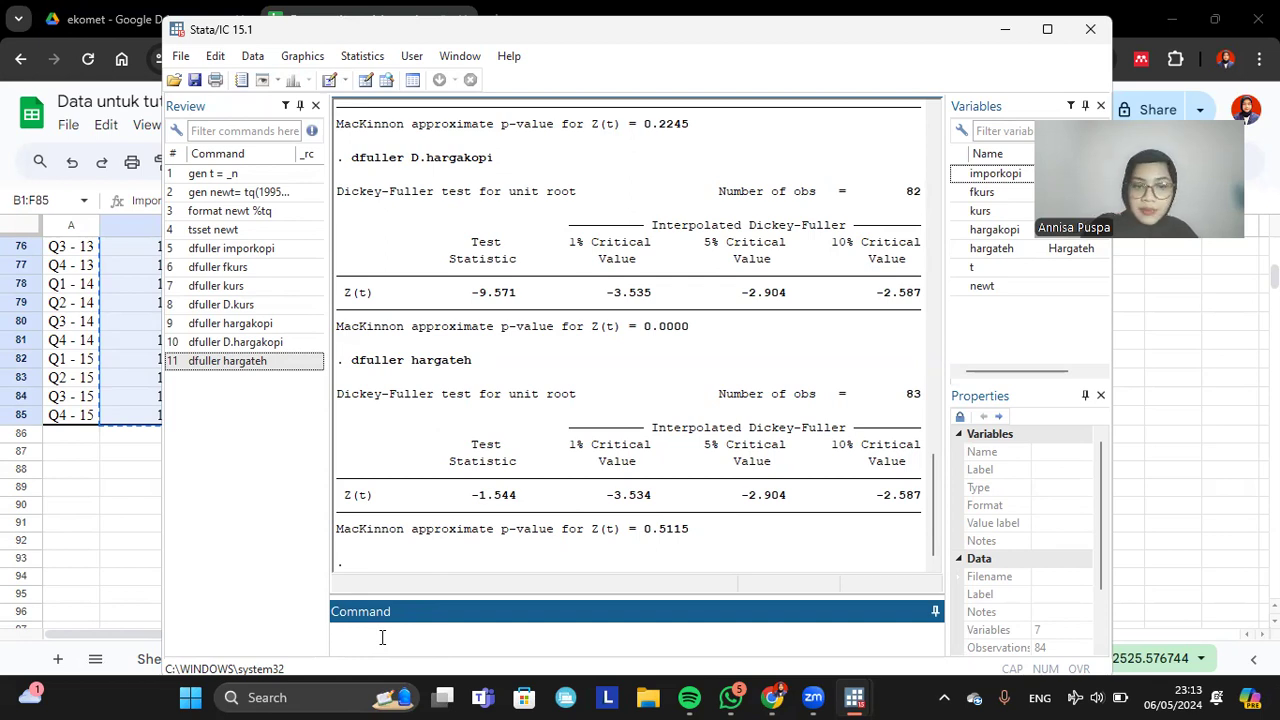
{"action": "type", "text": "dfuller D"}
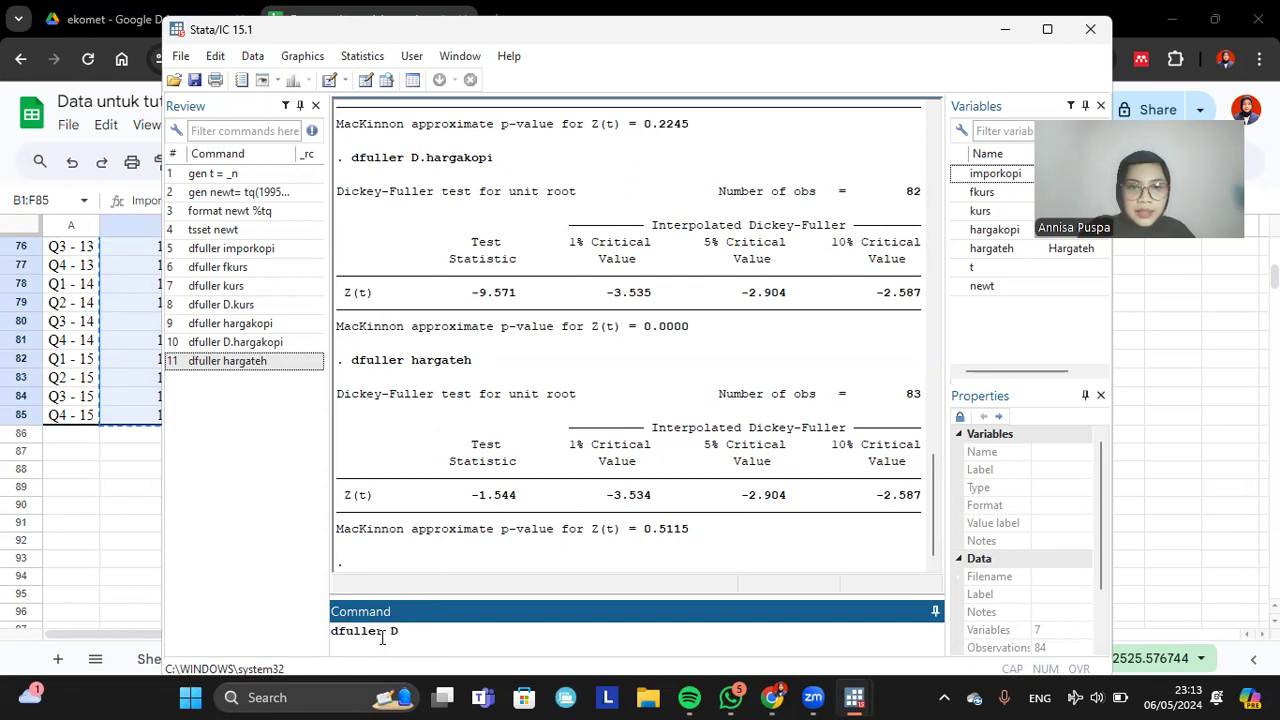
{"action": "type", "text": ".hargateh"}
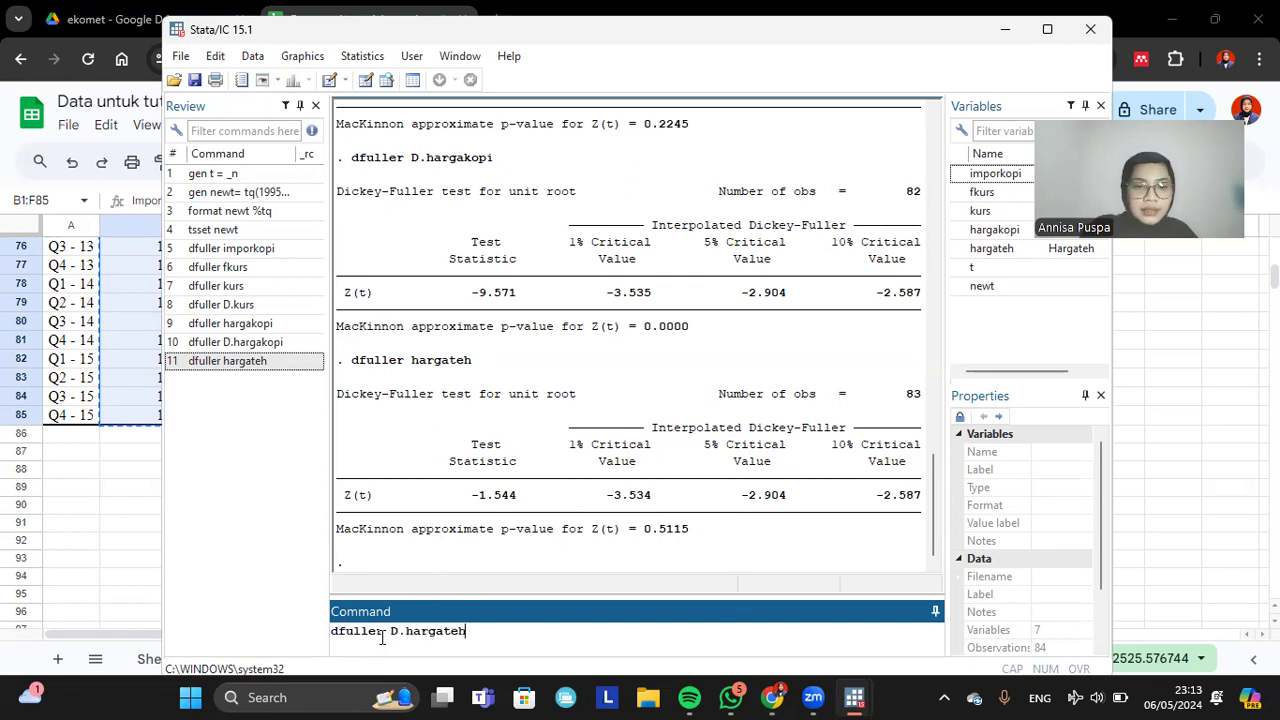
{"action": "key", "text": "Return"}
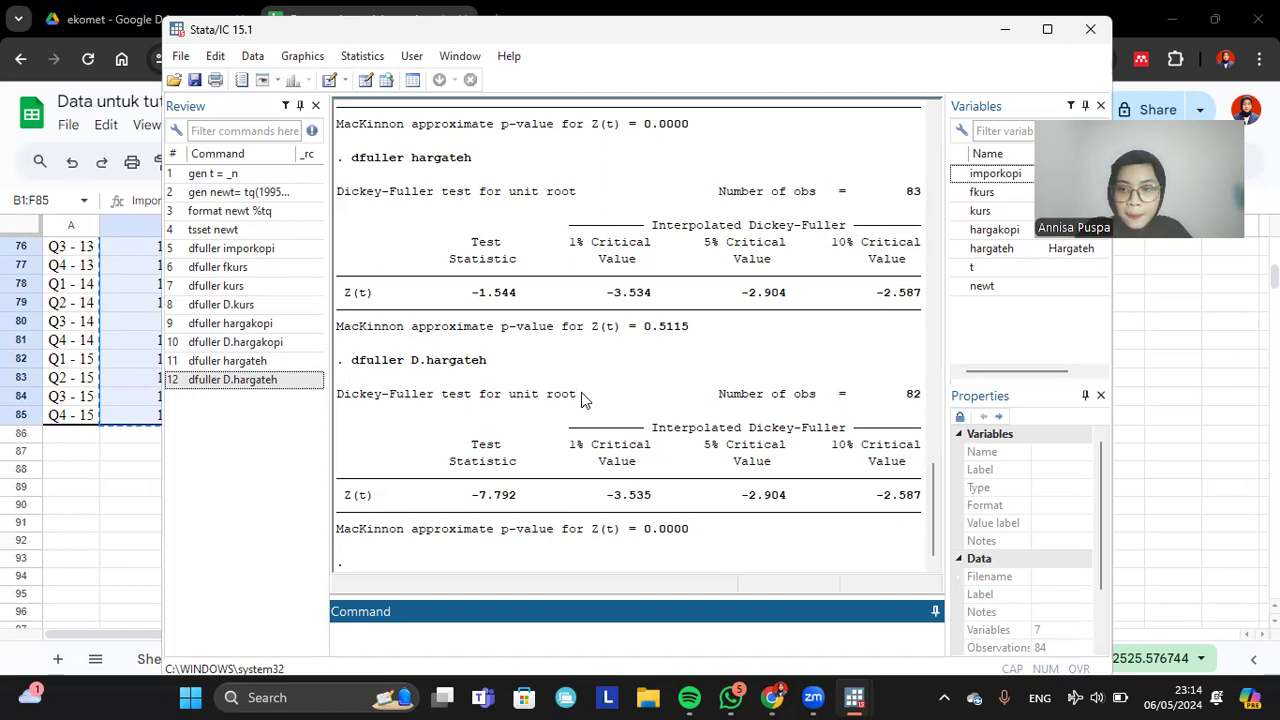
- Estimate the long-run regression of coffee imports with "regress imporkopi fkurs kurs hargakopi hargateh"
{"action": "type", "text": "regress "}
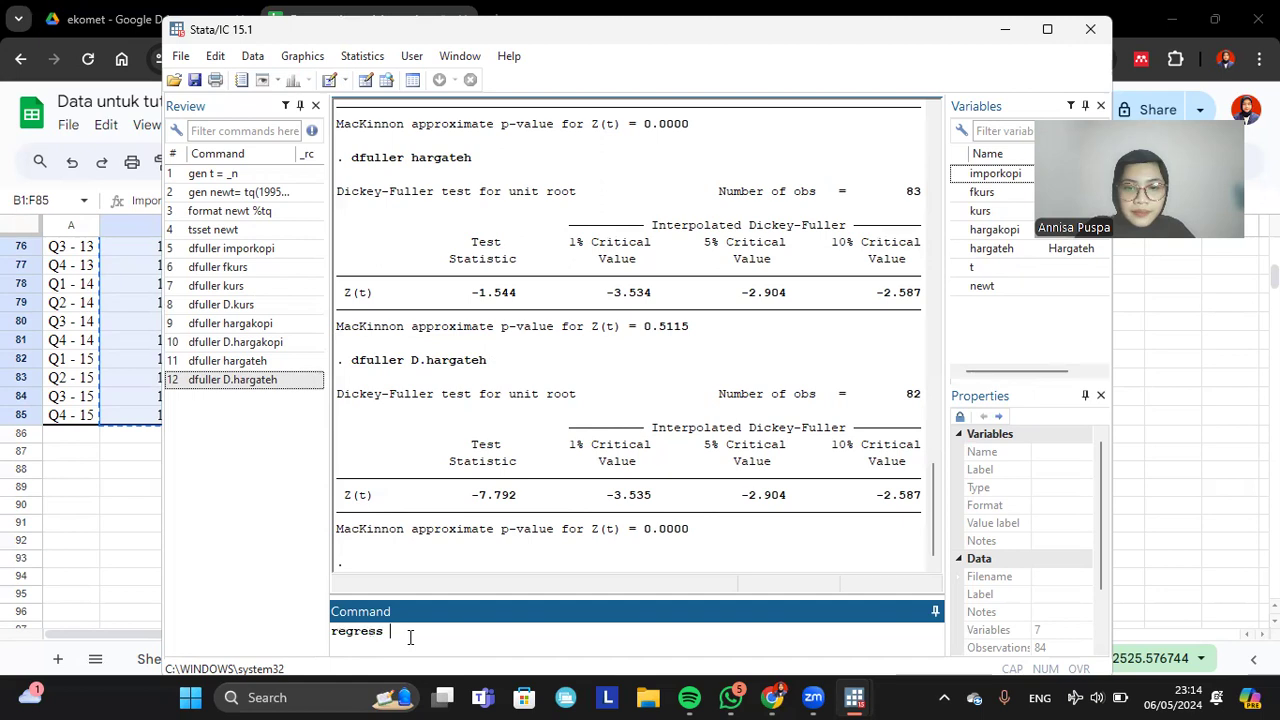
{"action": "type", "text": "impor"}
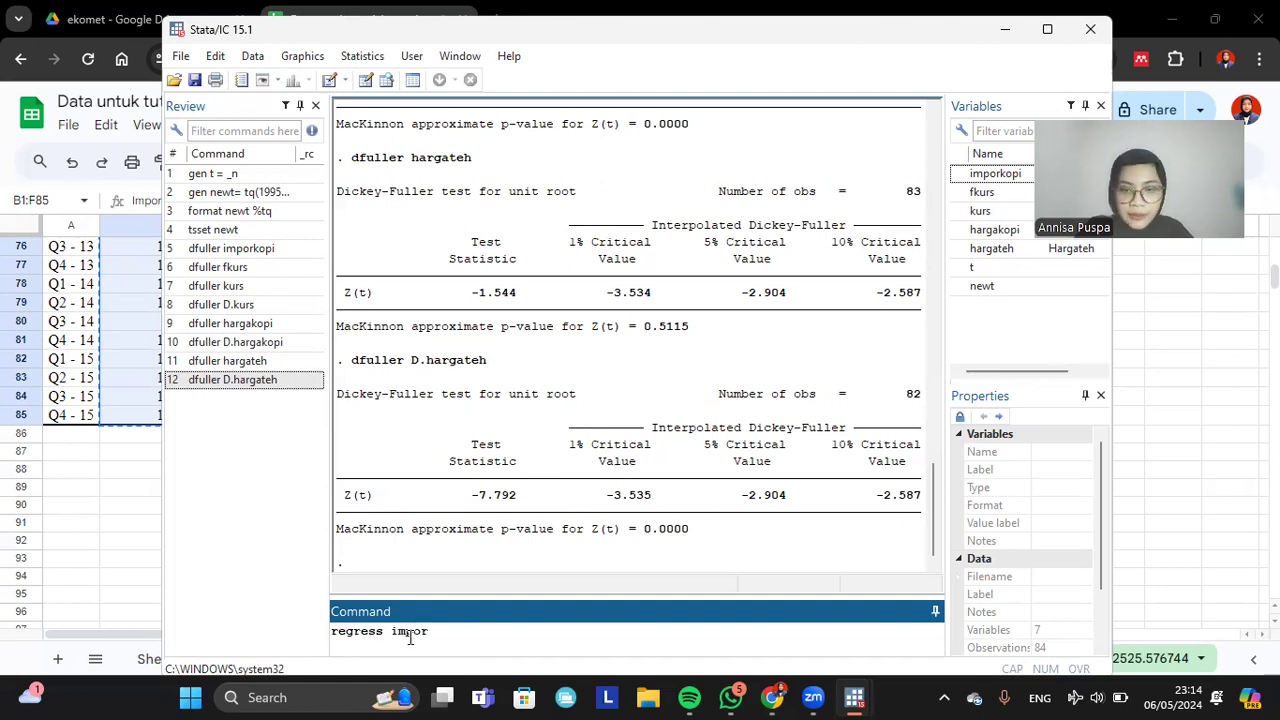
{"action": "type", "text": "kopi"}
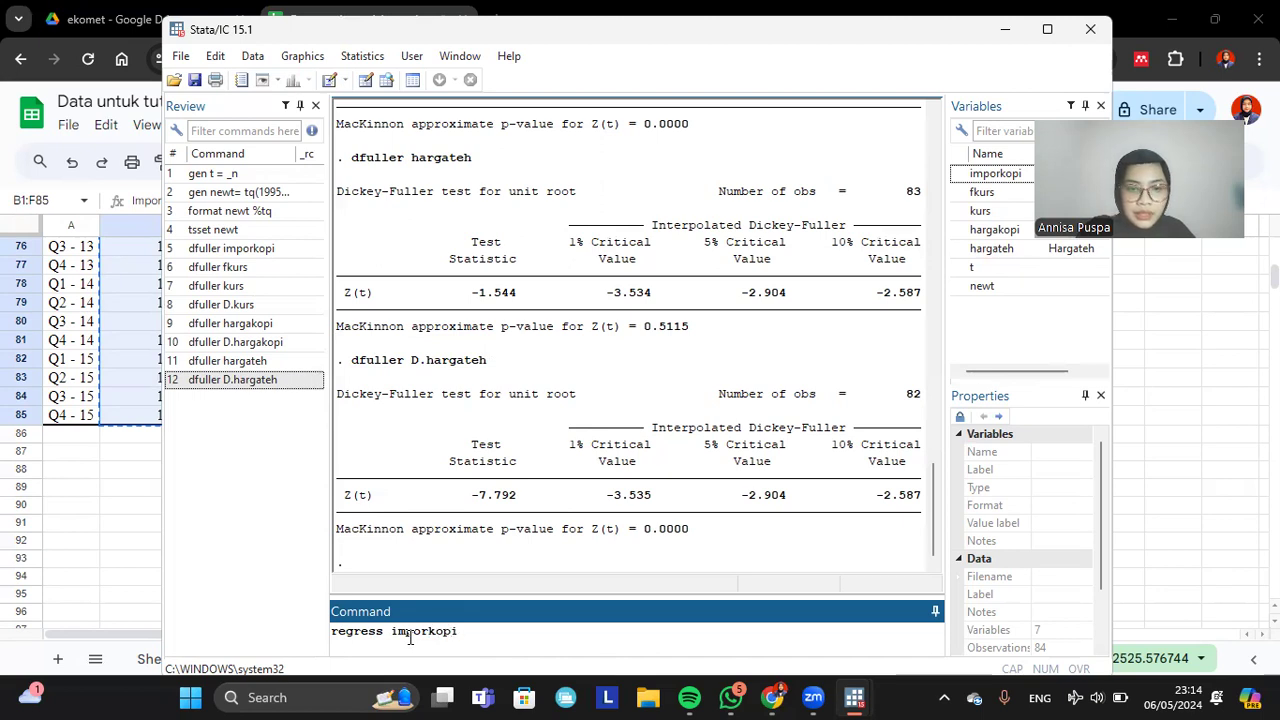
{"action": "type", "text": " fkurs kurs "}
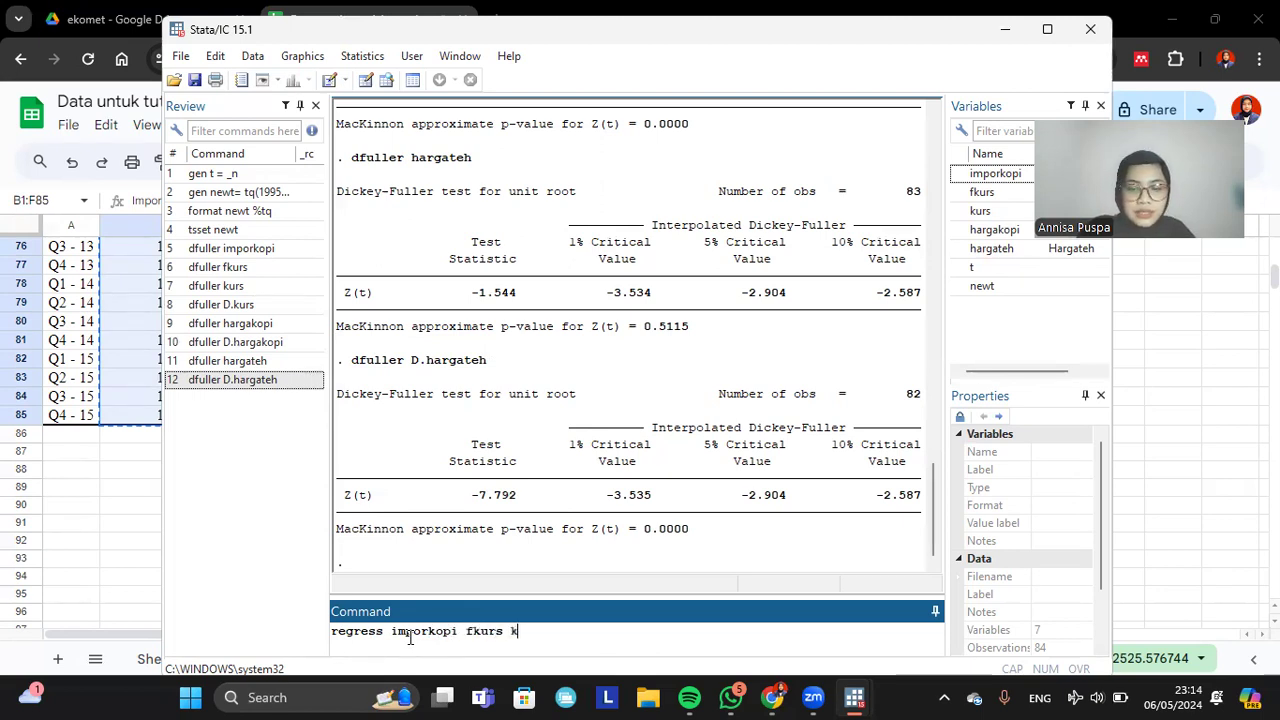
{"action": "type", "text": "harg"}
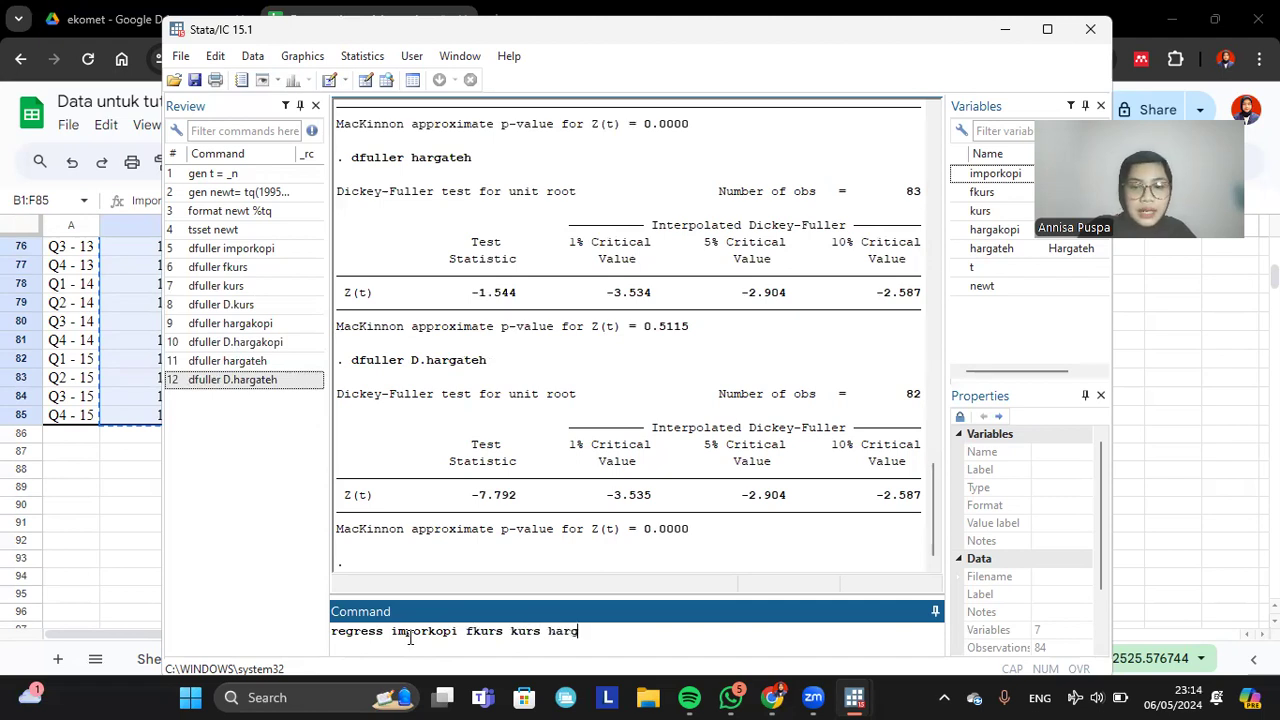
{"action": "type", "text": "akopi hargateh"}
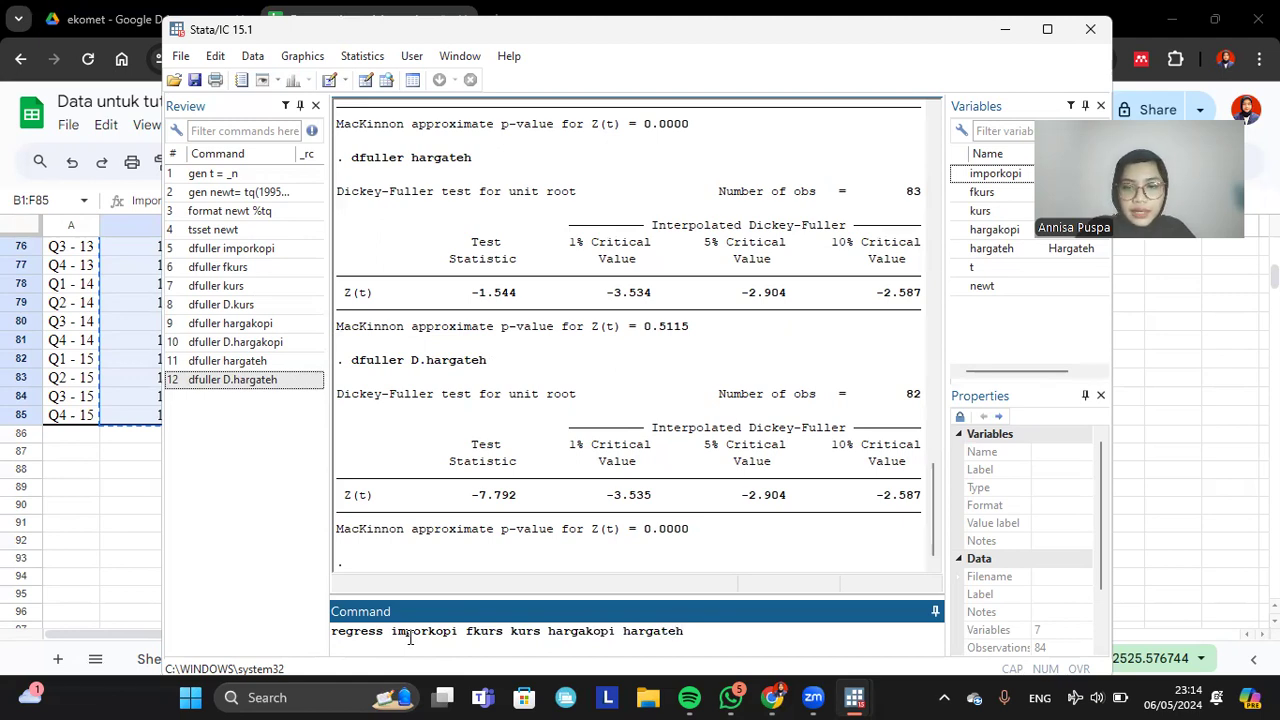
{"action": "key", "text": "Return"}
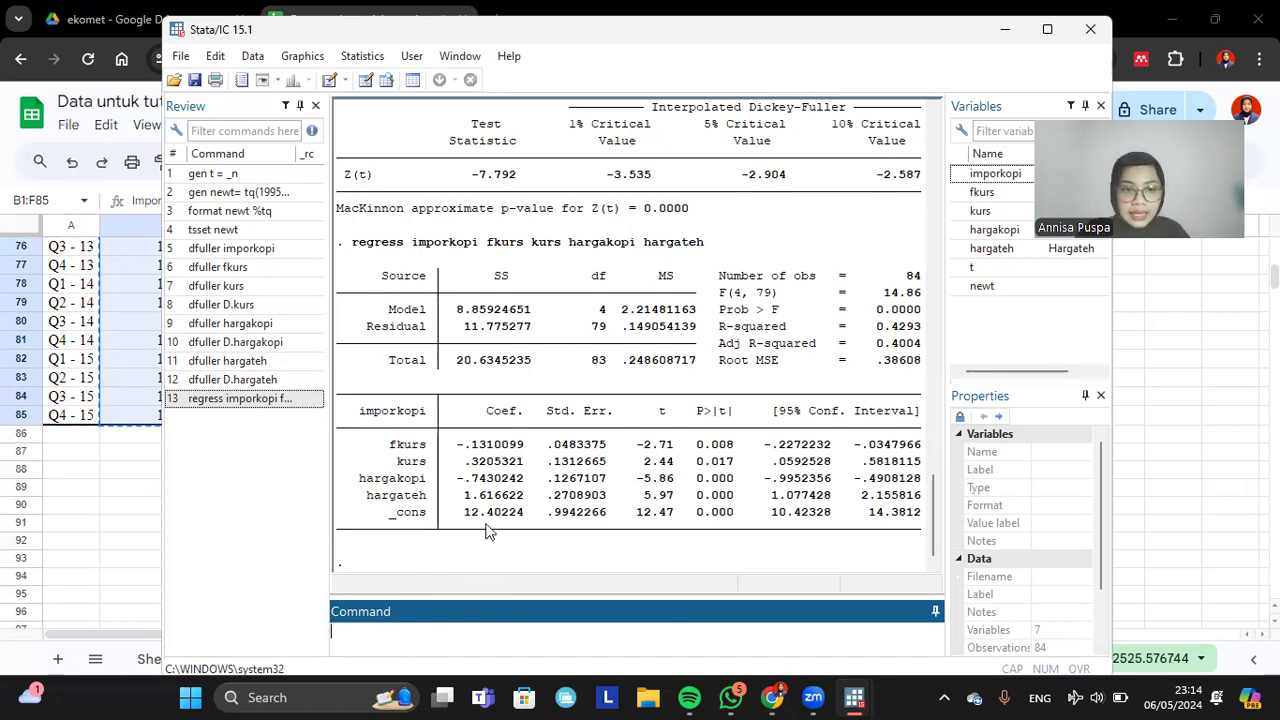
{"action": "scroll", "coordinate": [480, 376], "scroll_direction": "up", "scroll_amount": 1}
{"action": "scroll", "coordinate": [477, 378], "scroll_direction": "down", "scroll_amount": 1}
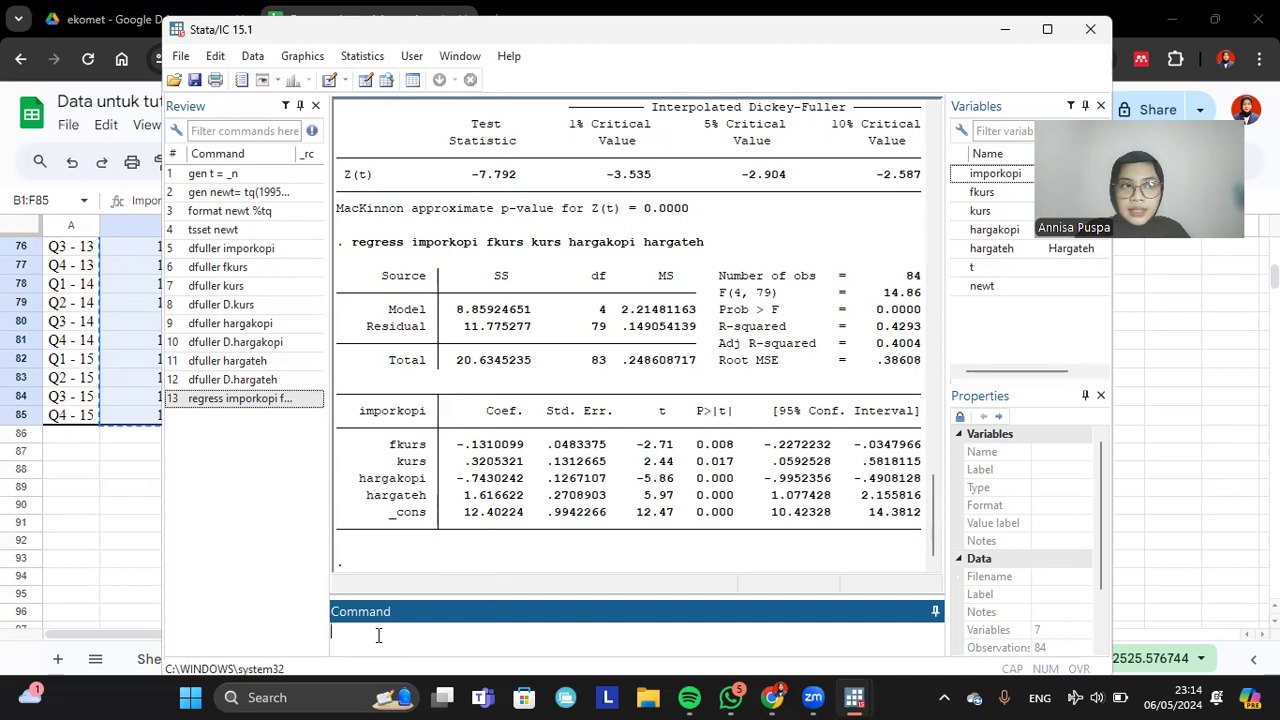
- Store the regression residuals in a new variable with "predict ect, resid" and check the ect column in the Data Editor
{"action": "type", "text": "predic"}
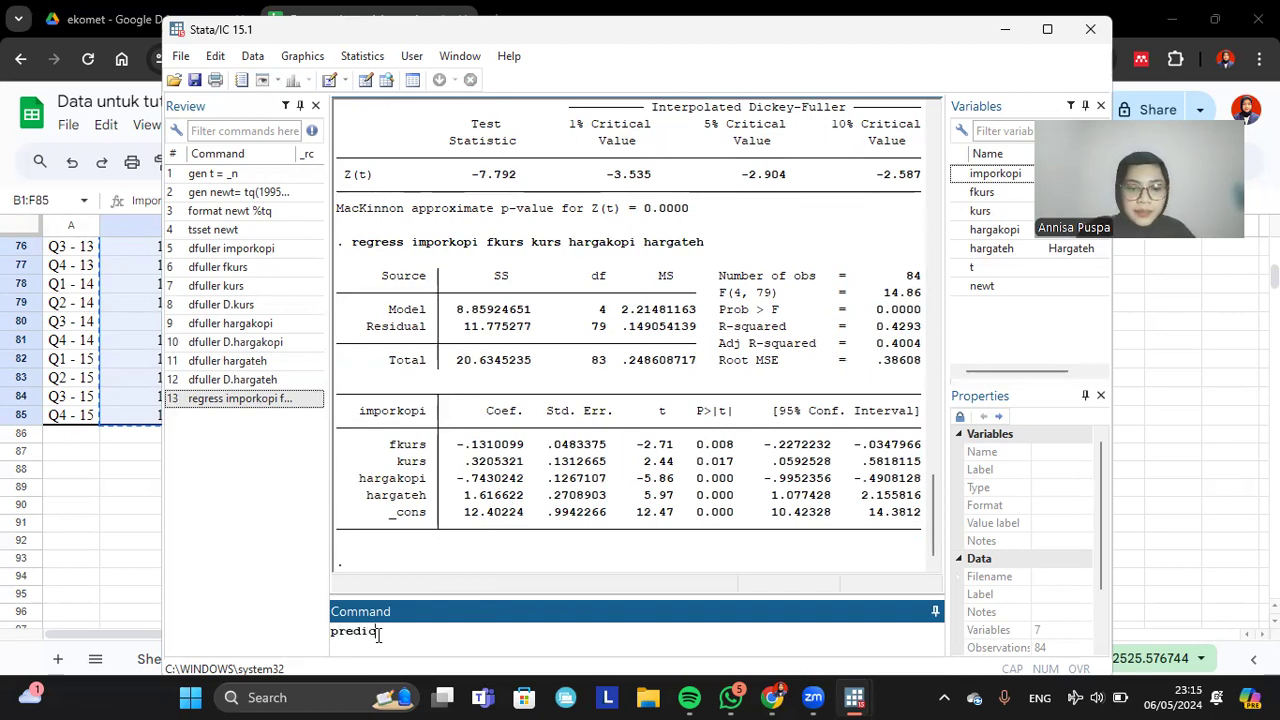
{"action": "type", "text": "t ect"}
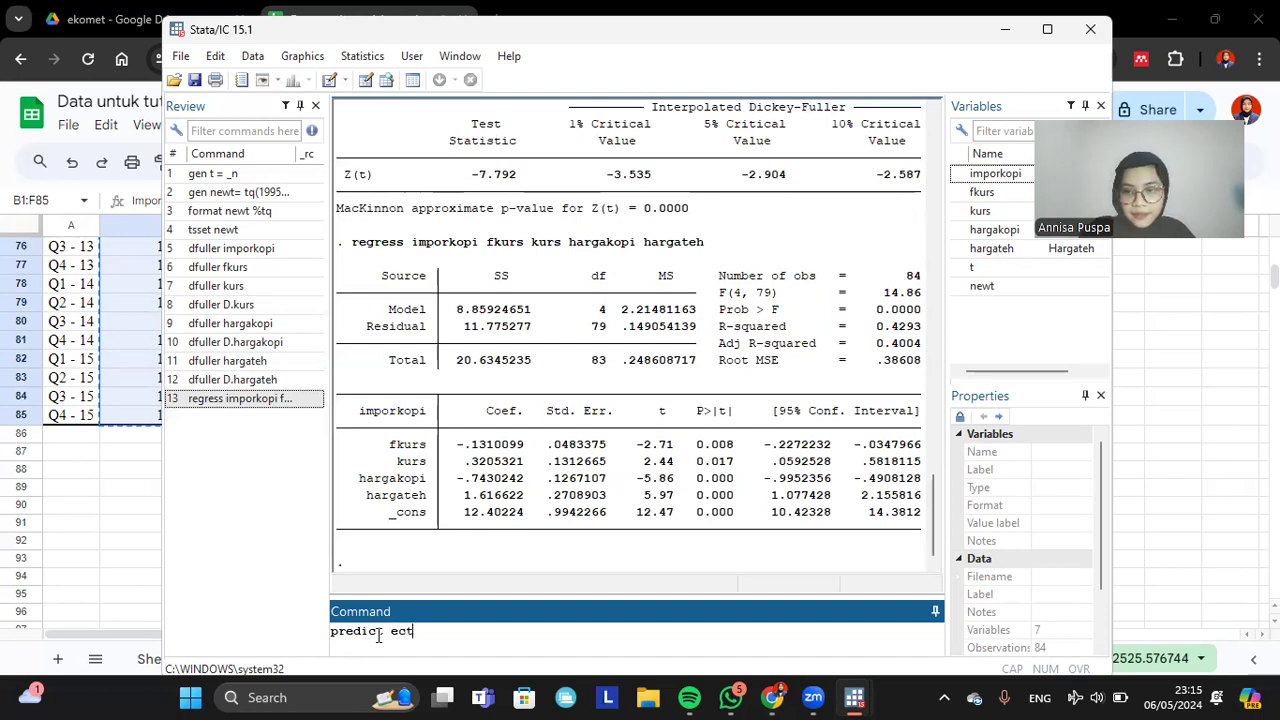
{"action": "type", "text": ", re"}
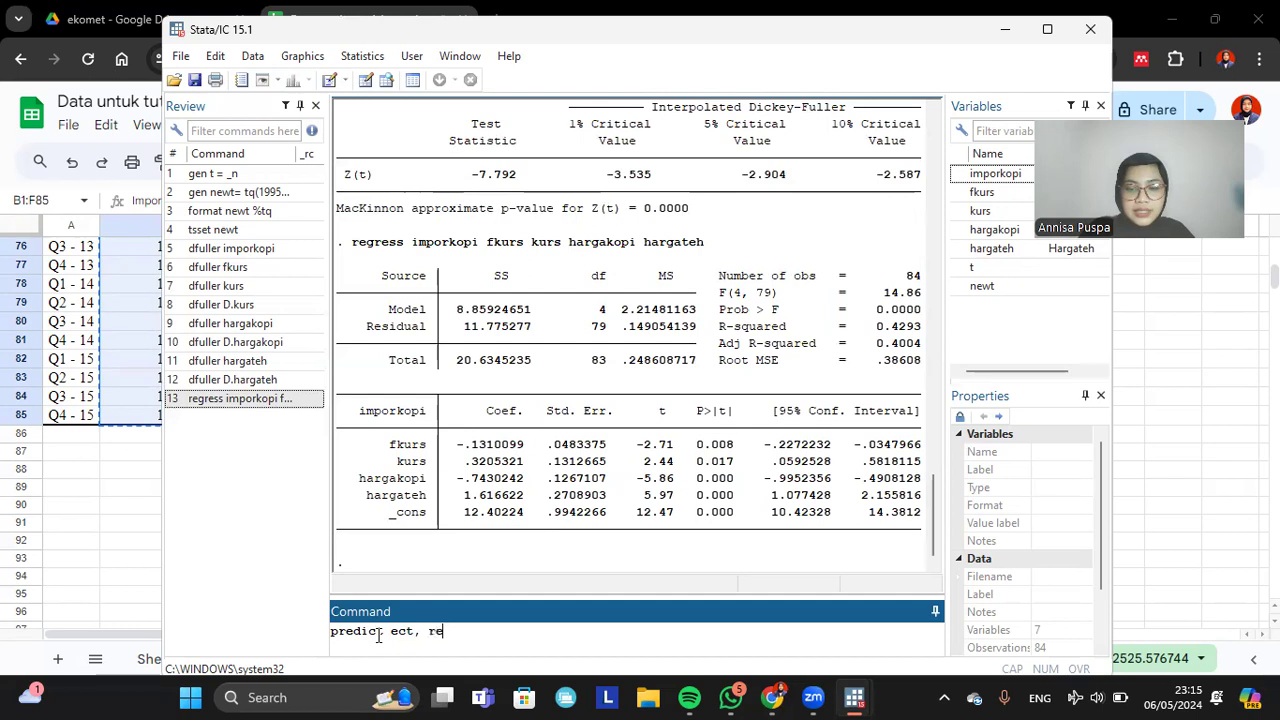
{"action": "type", "text": "did"}
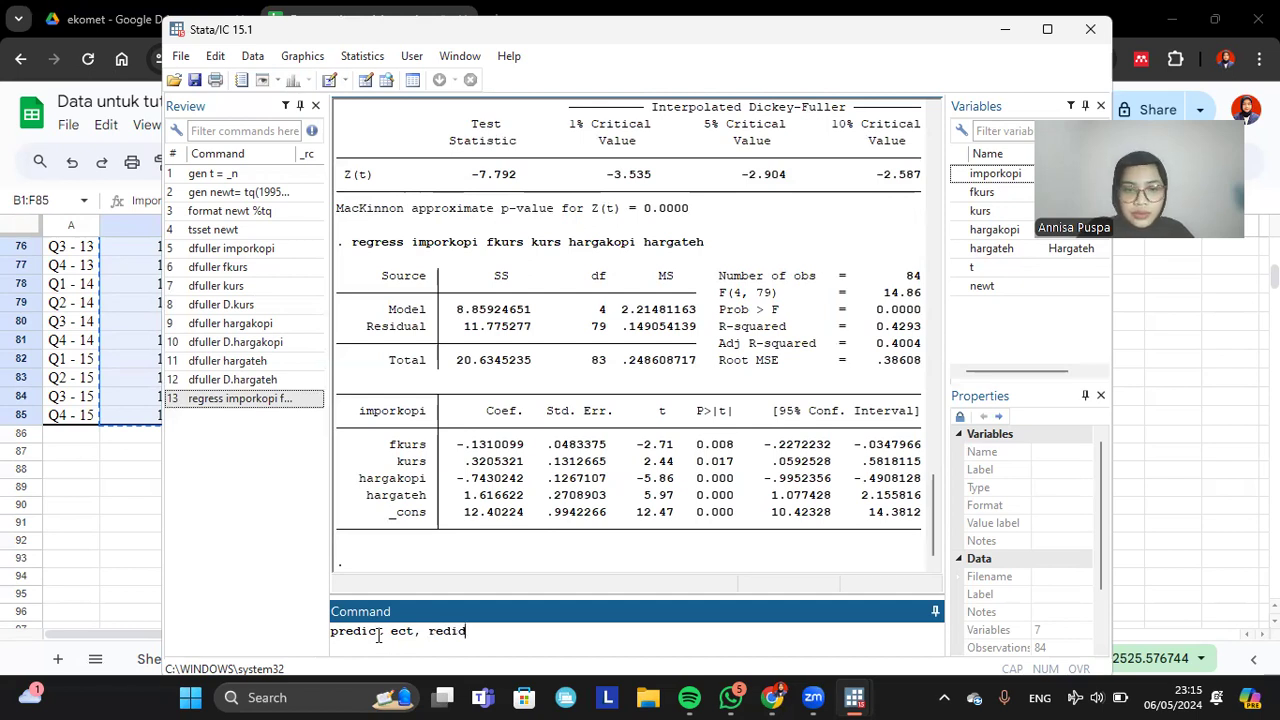
{"action": "key", "text": "BackSpace"}
{"action": "key", "text": "BackSpace"}
{"action": "key", "text": "BackSpace"}
{"action": "type", "text": "si"}
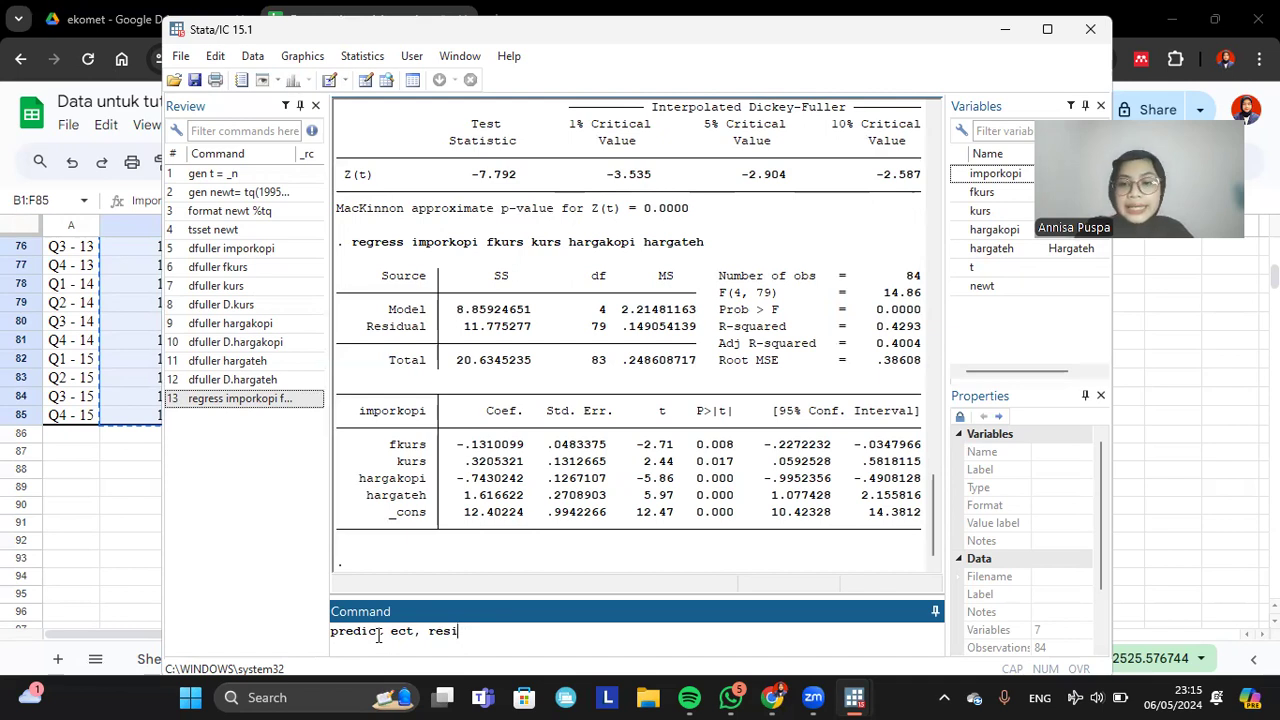
{"action": "type", "text": "d"}
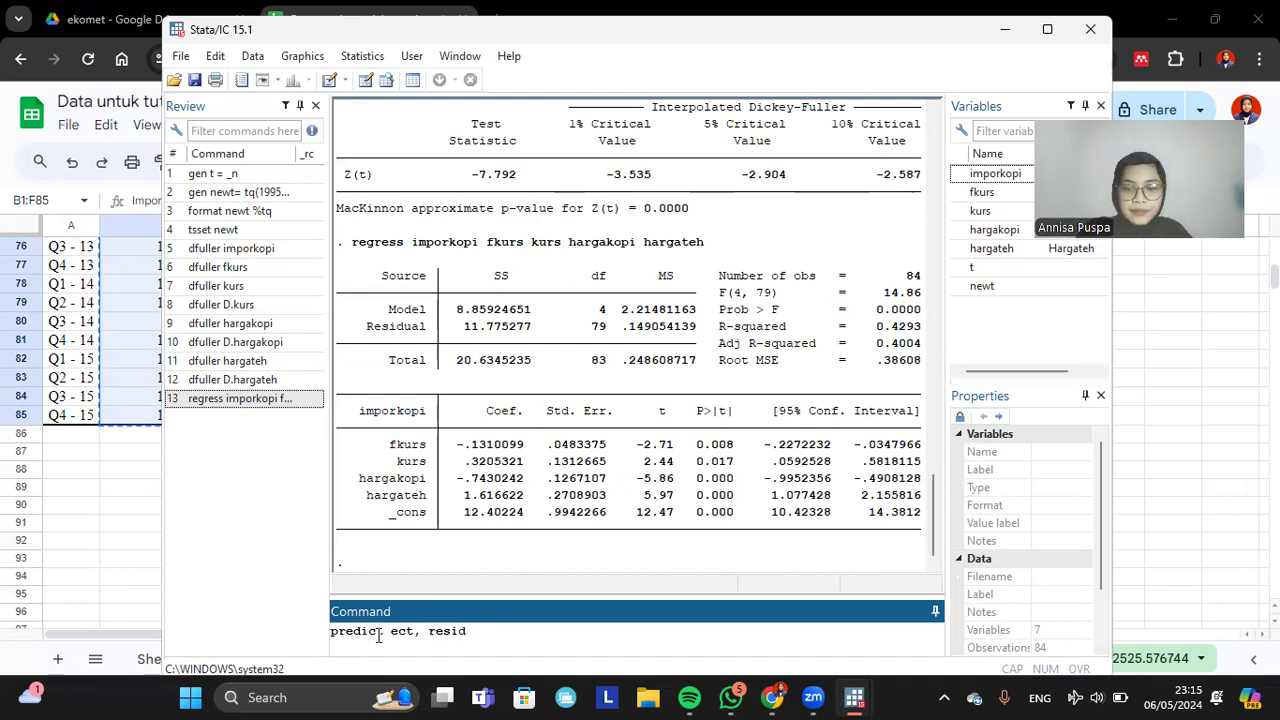
{"action": "key", "text": "Return"}
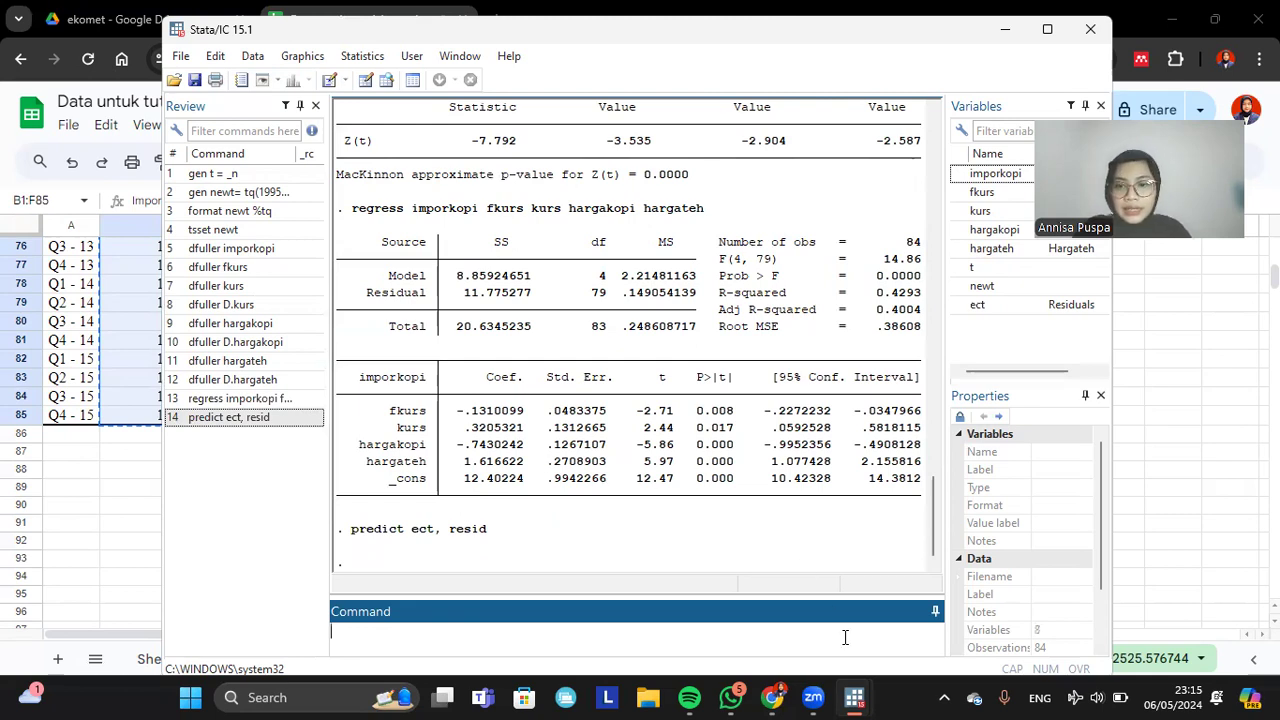
{"action": "mouse_move", "coordinate": [854, 697]}
{"action": "left_click", "coordinate": [884, 615]}
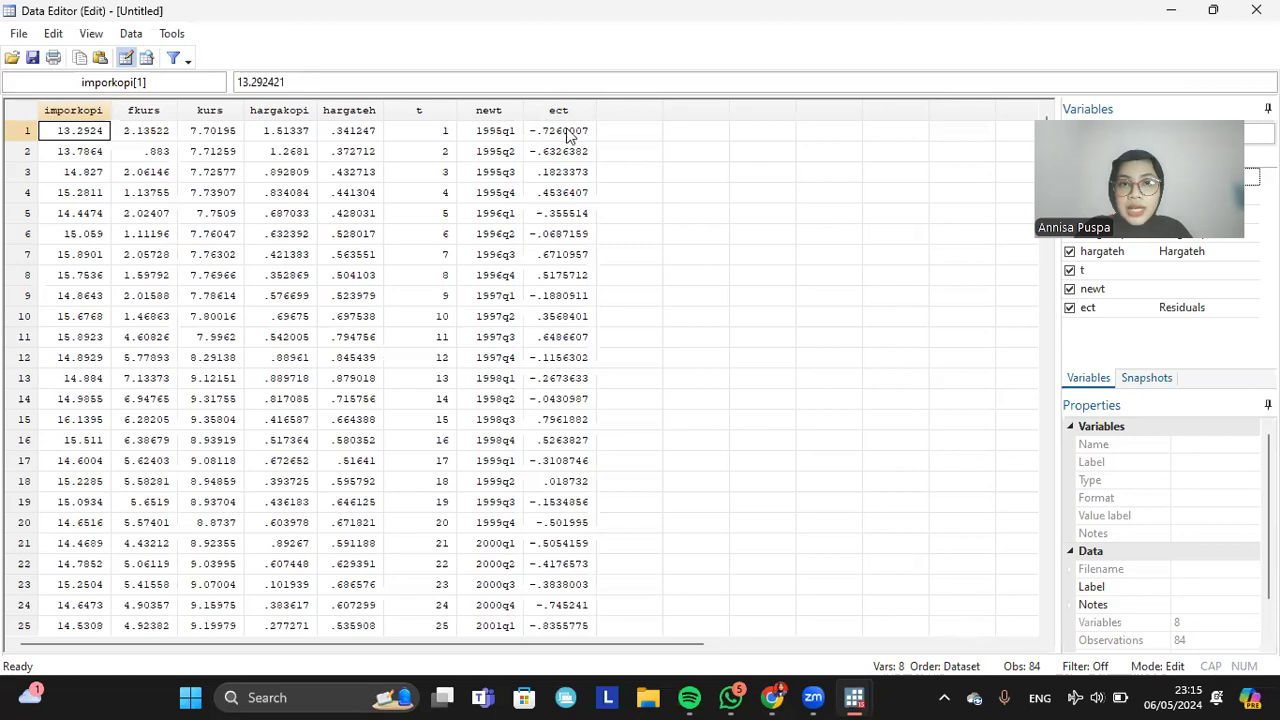
{"action": "left_click", "coordinate": [1172, 11]}
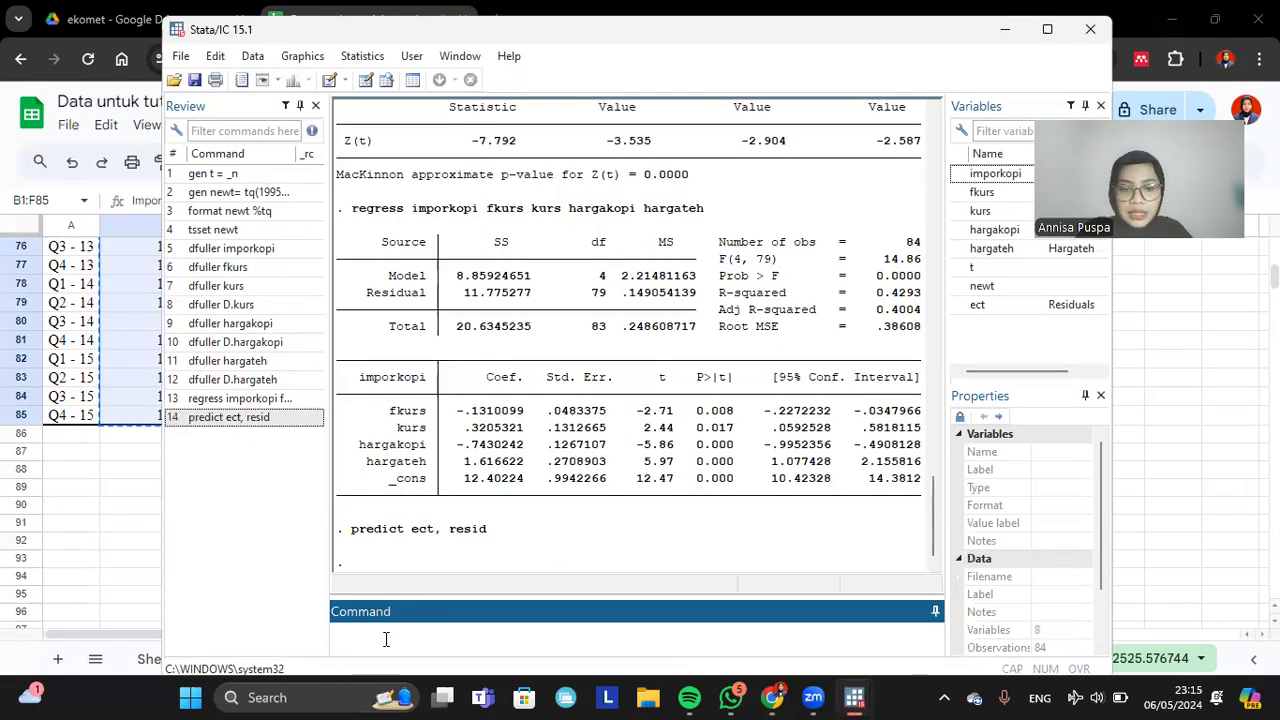
- Run a Dickey-Fuller unit-root test on the residual variable with "dfuller ect"
{"action": "type", "text": "d"}
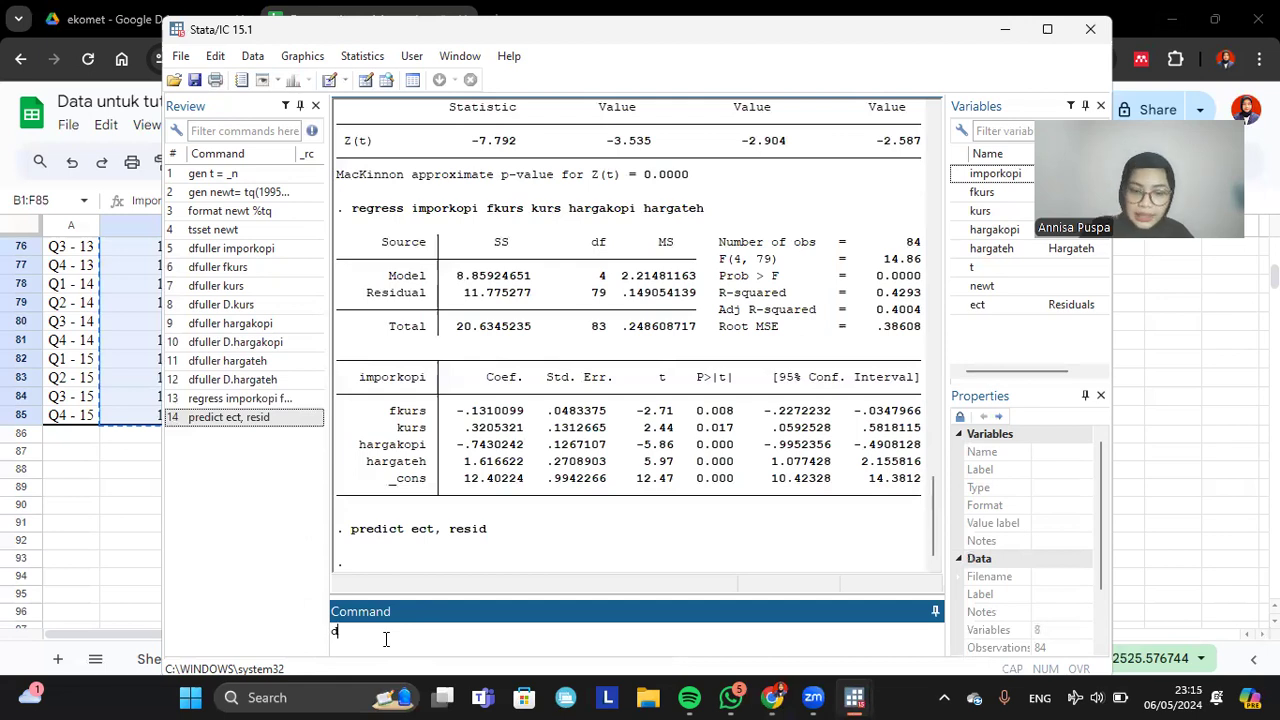
{"action": "type", "text": "fulle"}
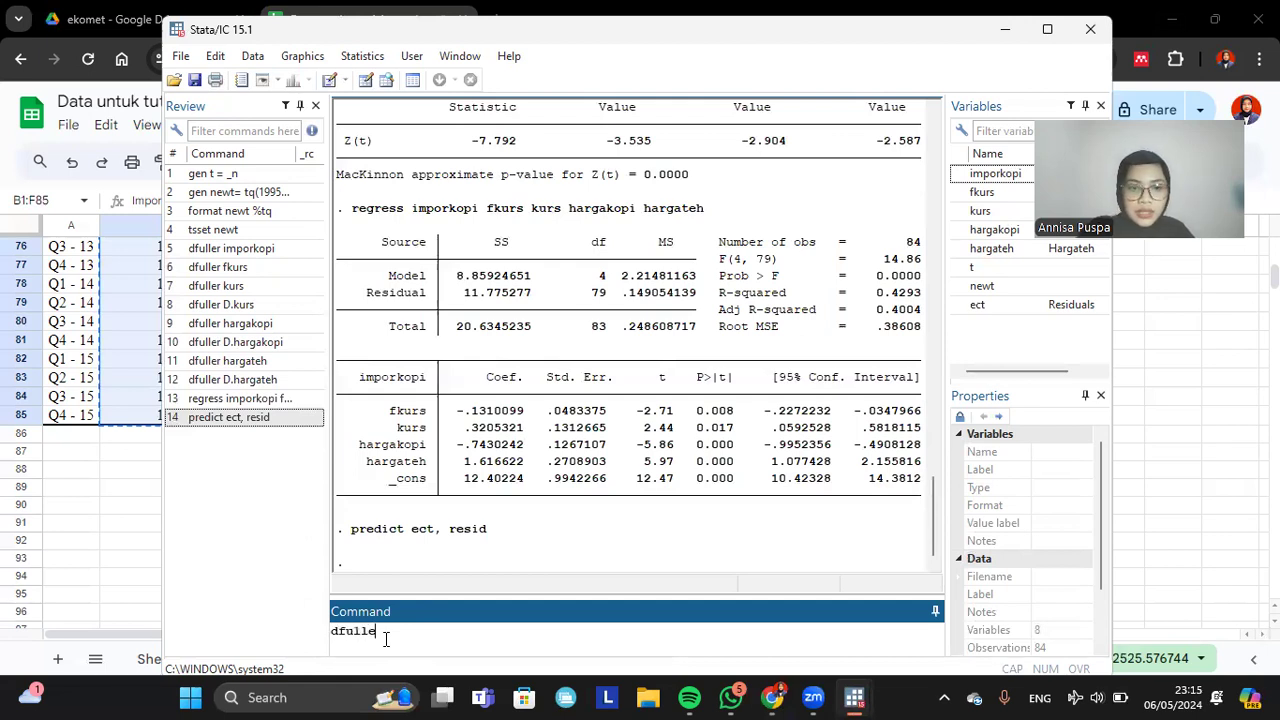
{"action": "type", "text": "r ect"}
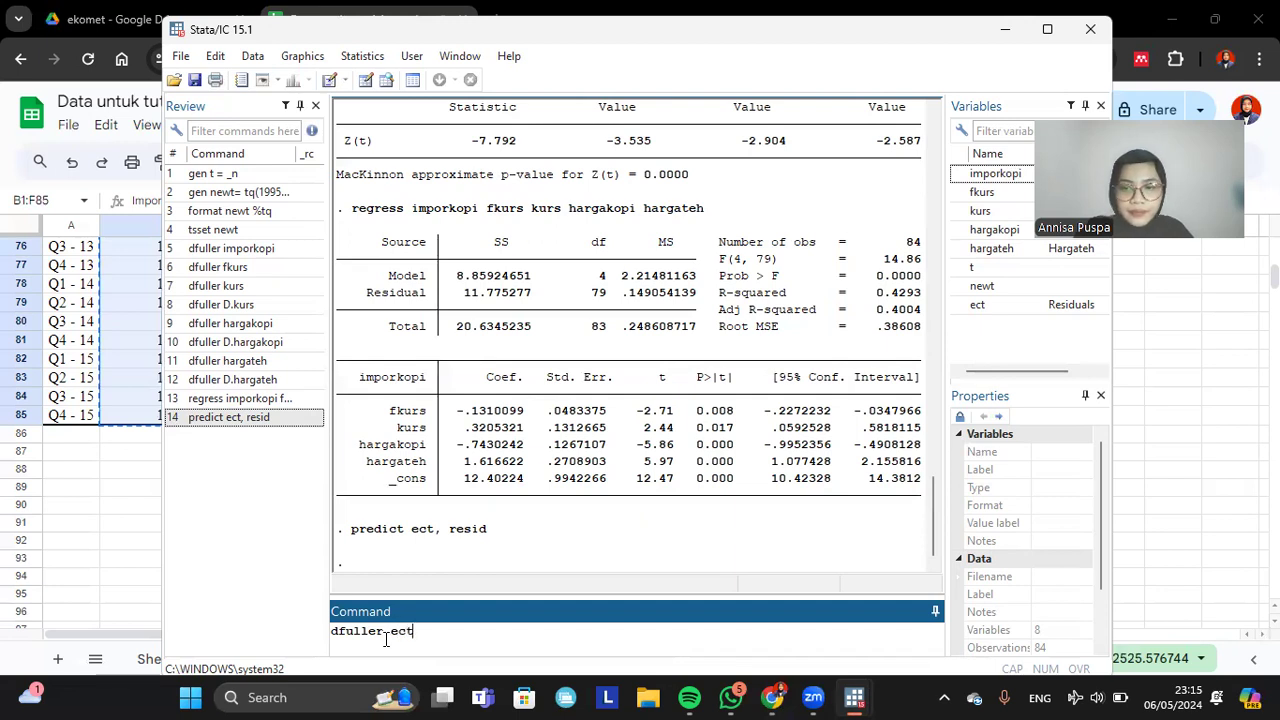
{"action": "key", "text": "Return"}
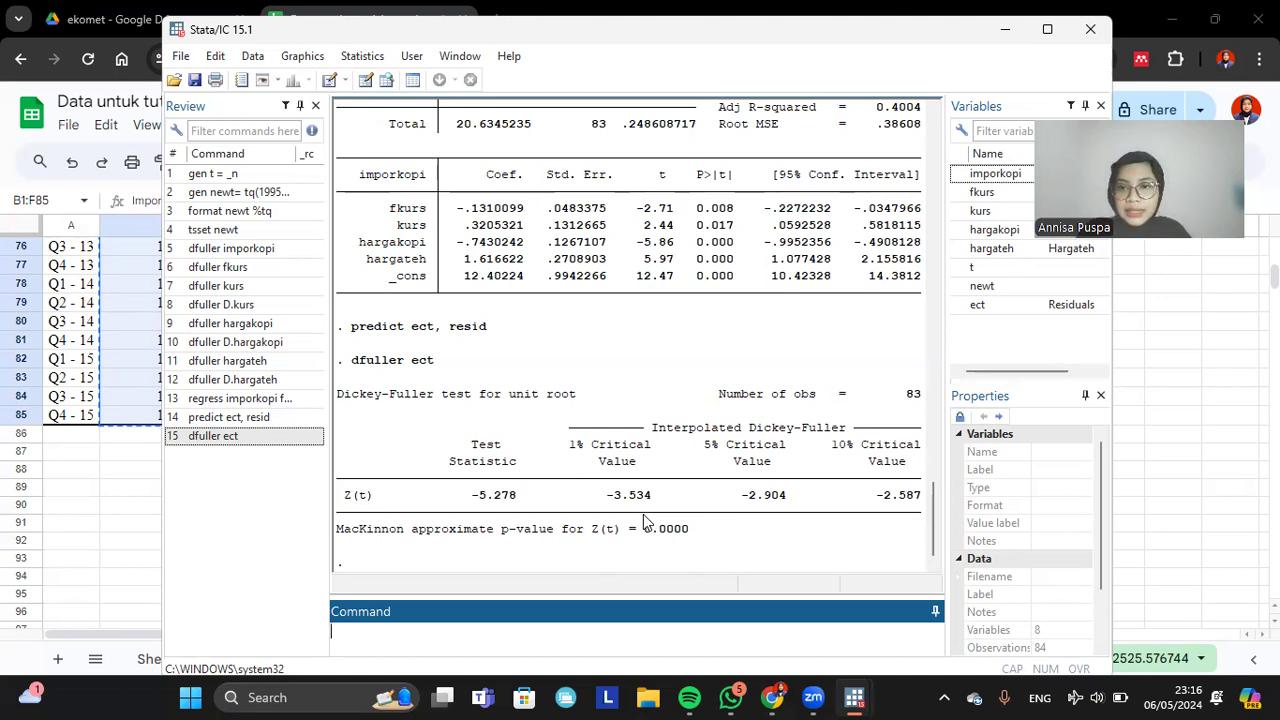
- Recall the long-run regression command and put the first-difference operator D. before imporkopi, fkurs, kurs, hargakopi and hargateh
{"action": "left_click", "coordinate": [292, 404]}
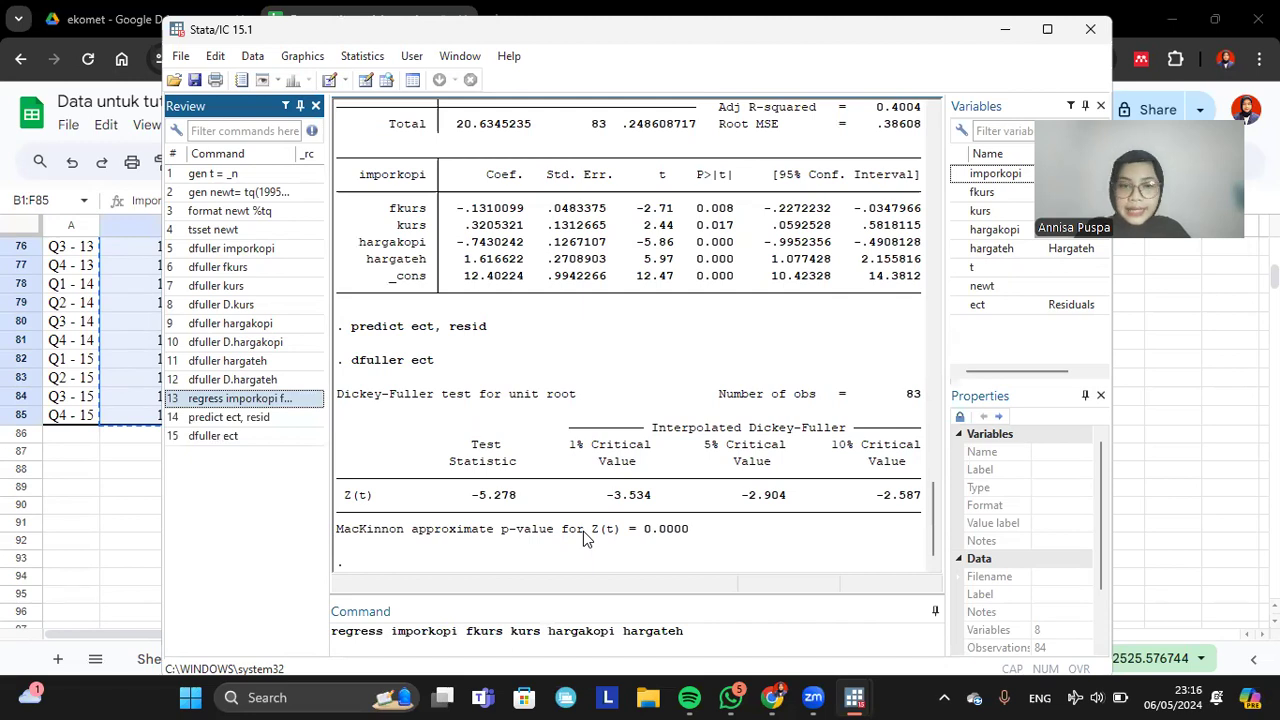
{"action": "left_click", "coordinate": [392, 631]}
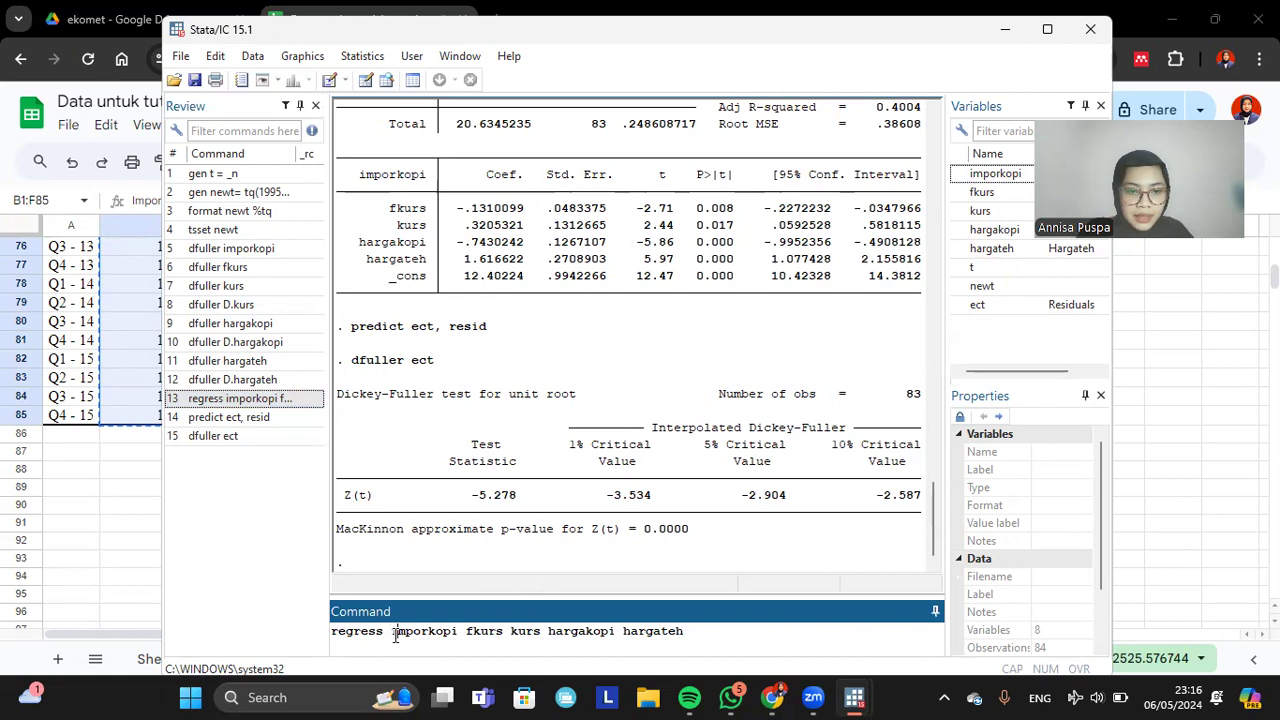
{"action": "type", "text": "D"}
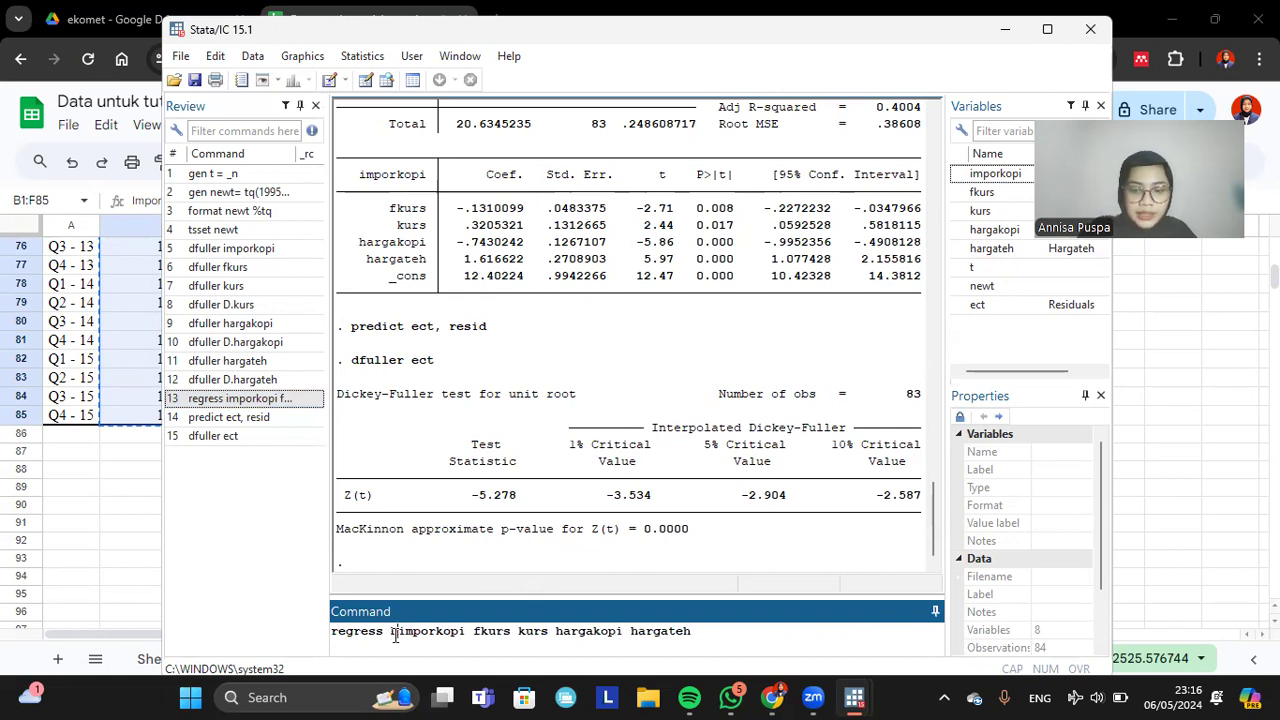
{"action": "type", "text": "."}
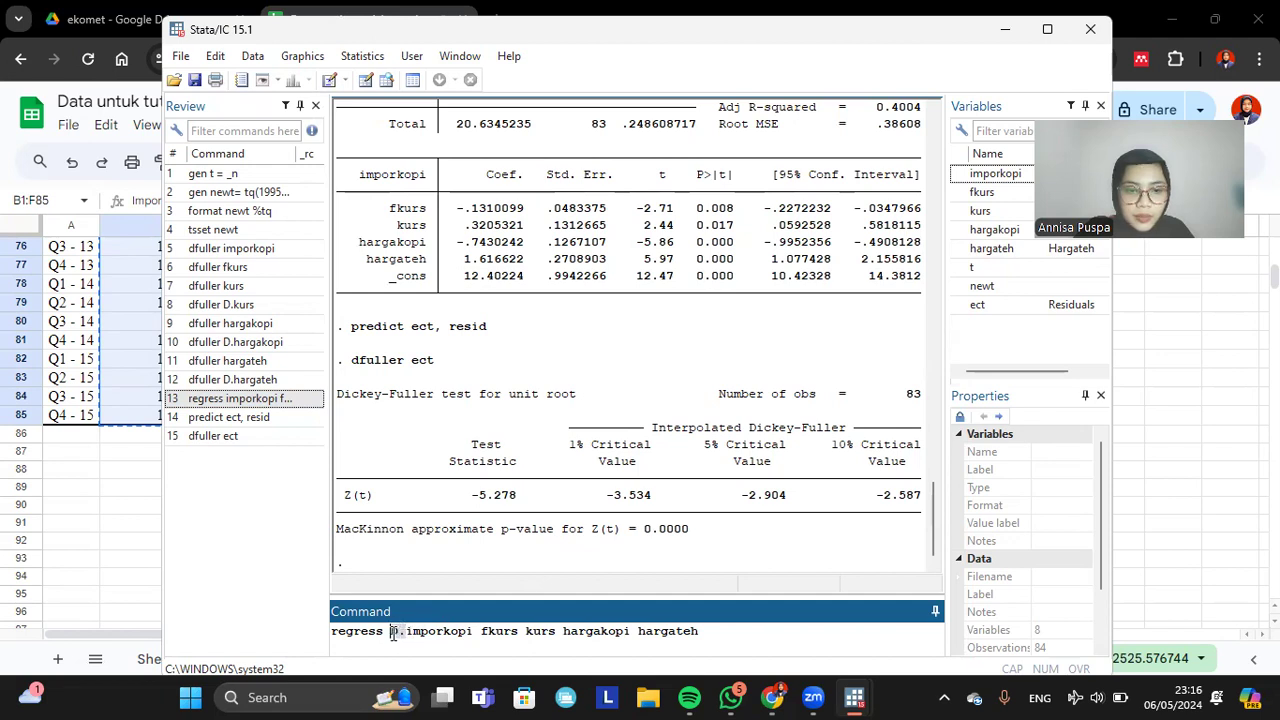
{"action": "left_click", "coordinate": [481, 631]}
{"action": "type", "text": "D."}
{"action": "left_click", "coordinate": [541, 631]}
{"action": "type", "text": "D."}
{"action": "left_click", "coordinate": [593, 631]}
{"action": "type", "text": "D."}
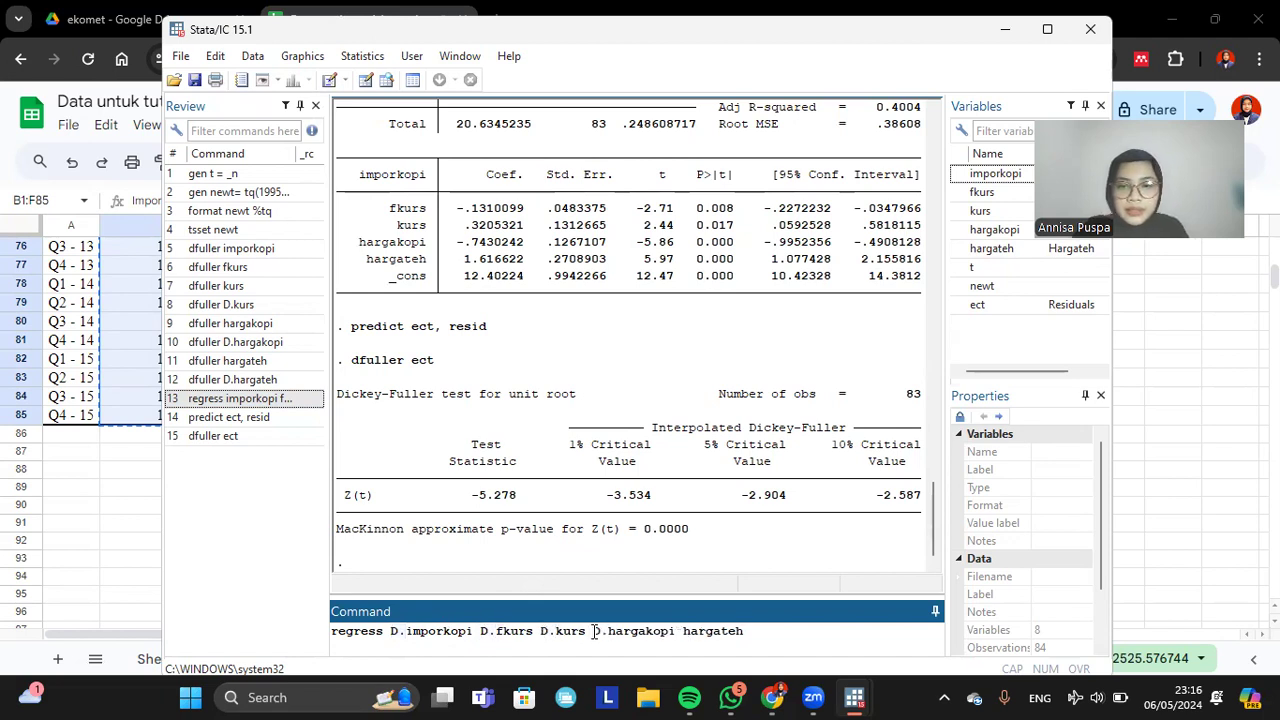
{"action": "left_click", "coordinate": [684, 631]}
{"action": "type", "text": "D."}
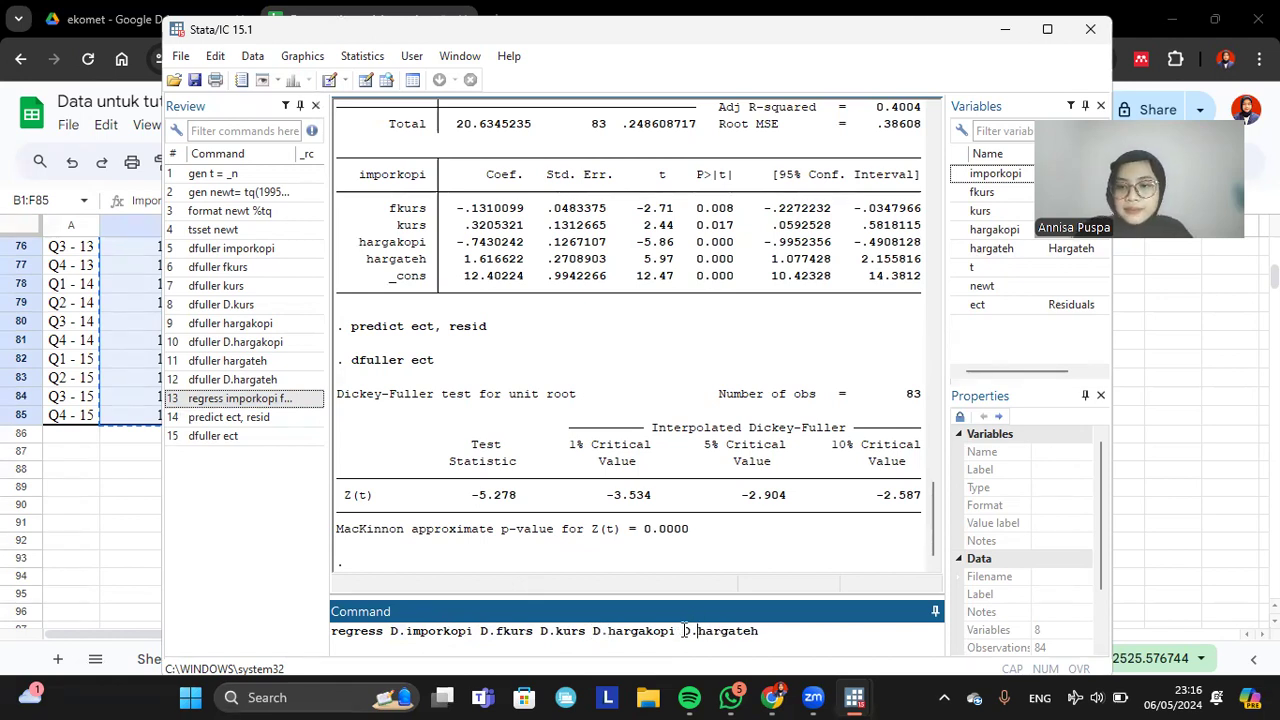
- Append the lagged residual term L1.ect to the differenced regression command and run the short-run model
{"action": "left_click", "coordinate": [760, 633]}
{"action": "type", "text": "L1.ect"}
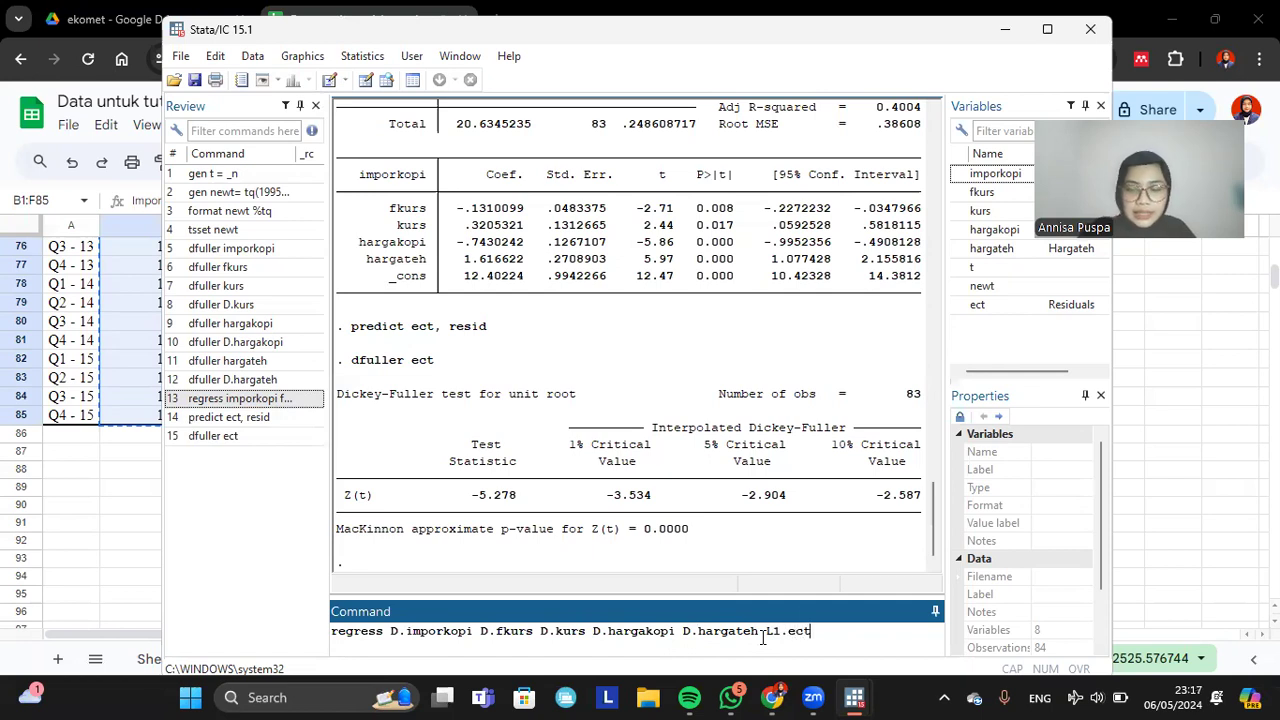
{"action": "key", "text": "Return"}
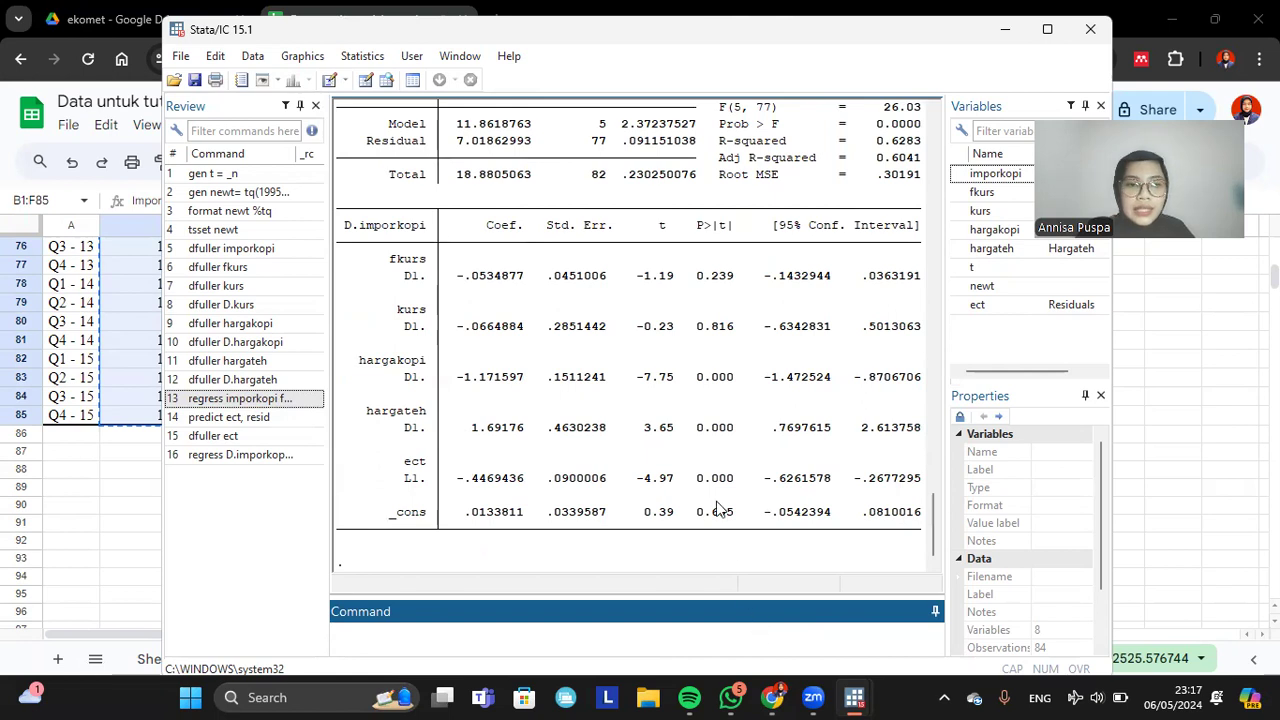
- Examine the coefficient and p-value of the lagged ect term in the short-run regression output
{"action": "left_click", "coordinate": [465, 485]}
{"action": "left_click_drag", "start_coordinate": [465, 485], "coordinate": [528, 490]}
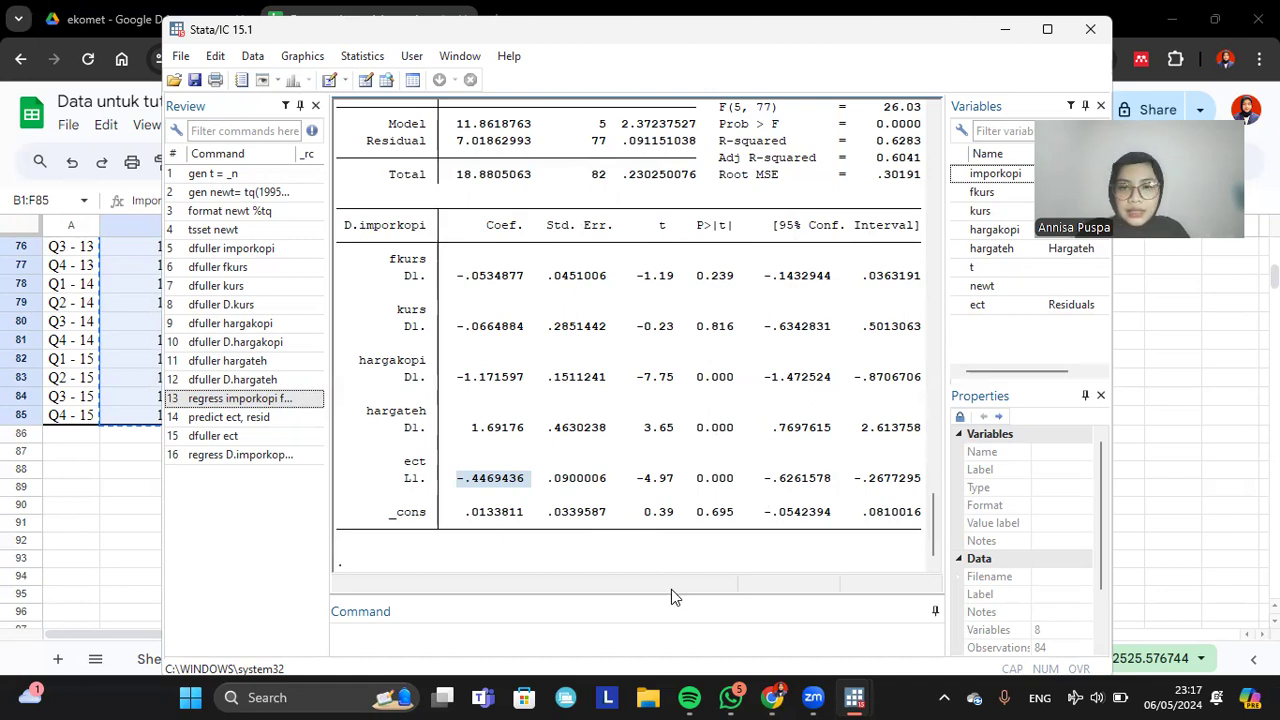
{"action": "left_click", "coordinate": [700, 487]}
{"action": "left_click_drag", "start_coordinate": [697, 487], "coordinate": [737, 485]}
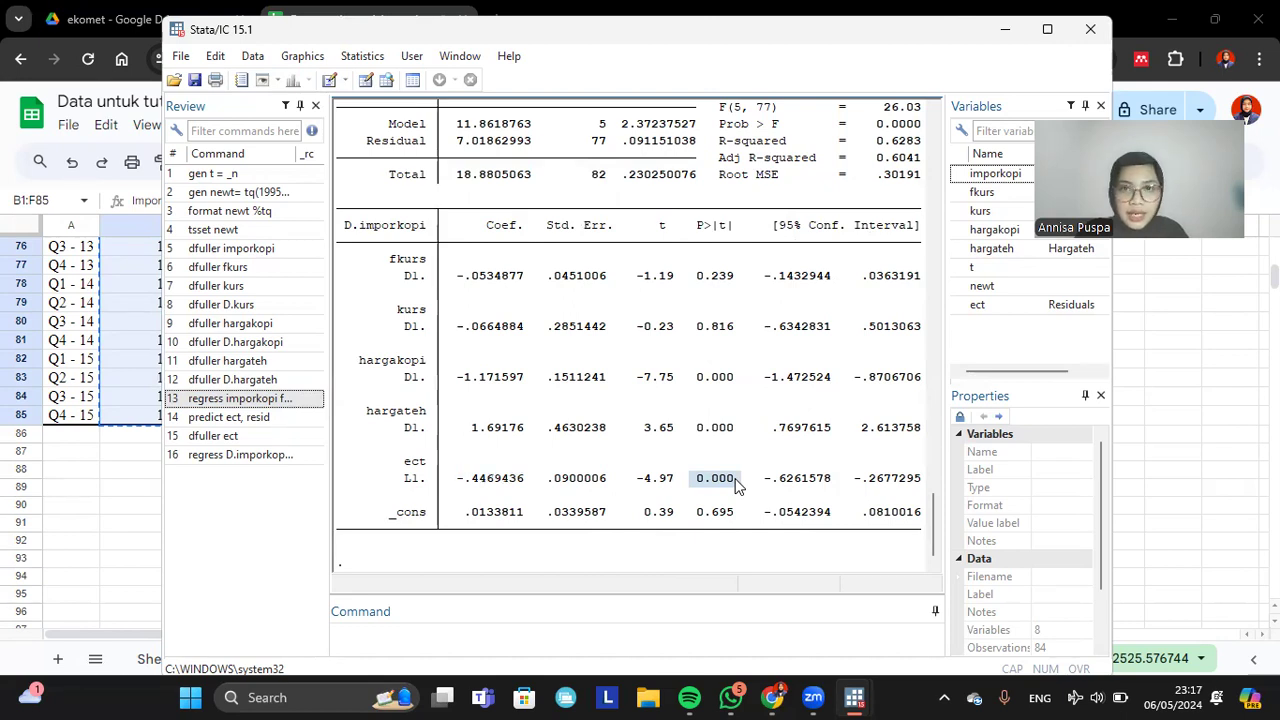
- Test the short-run model for heteroskedasticity with "hettest"
{"action": "left_click", "coordinate": [511, 647]}
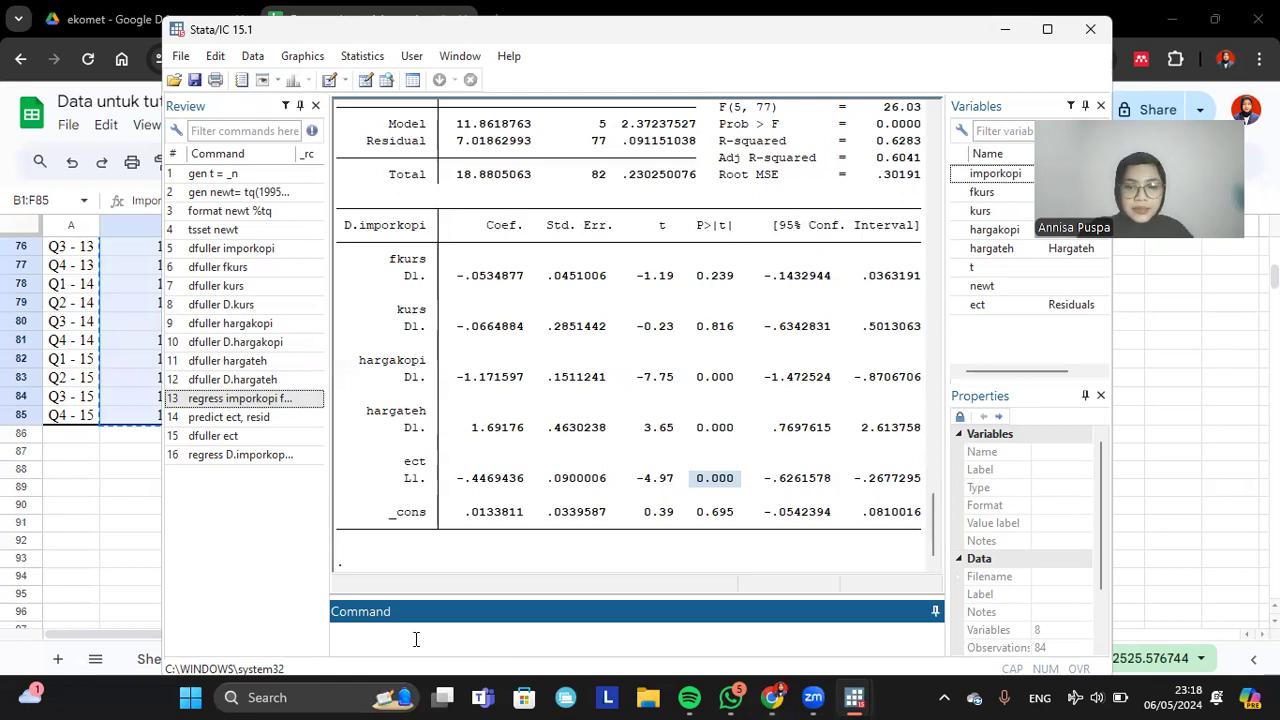
{"action": "type", "text": "hett"}
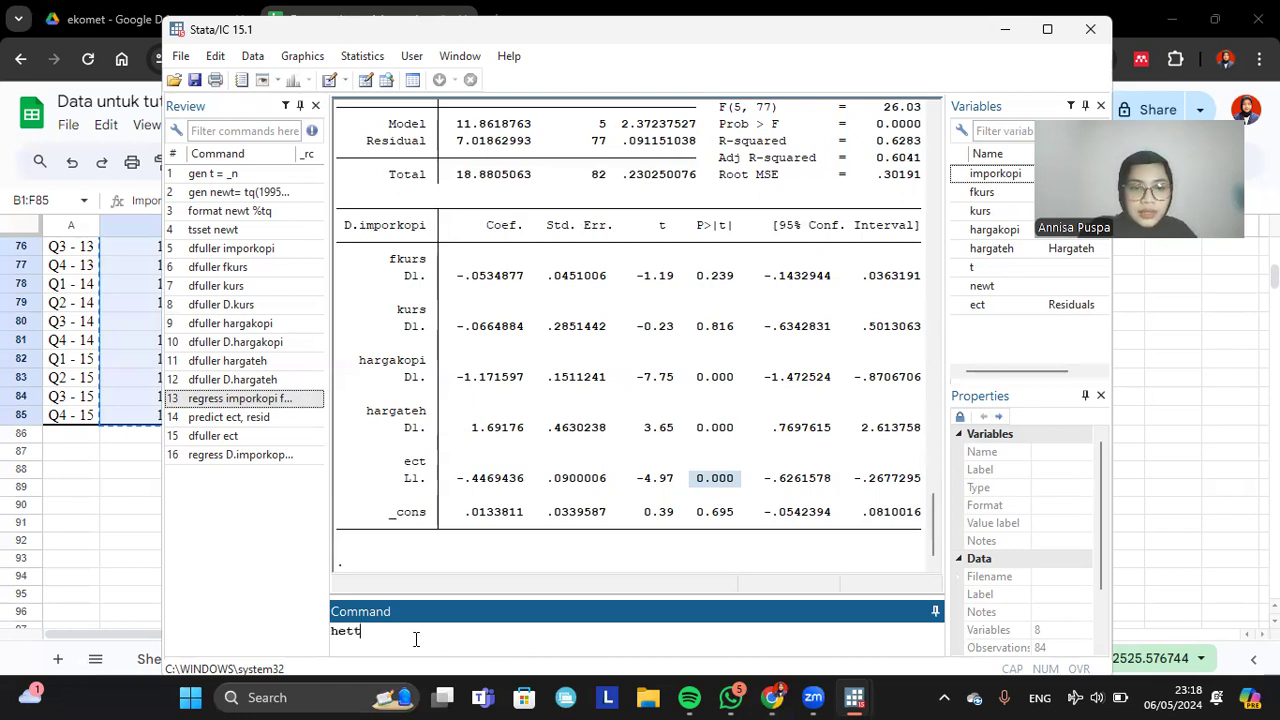
{"action": "type", "text": "est"}
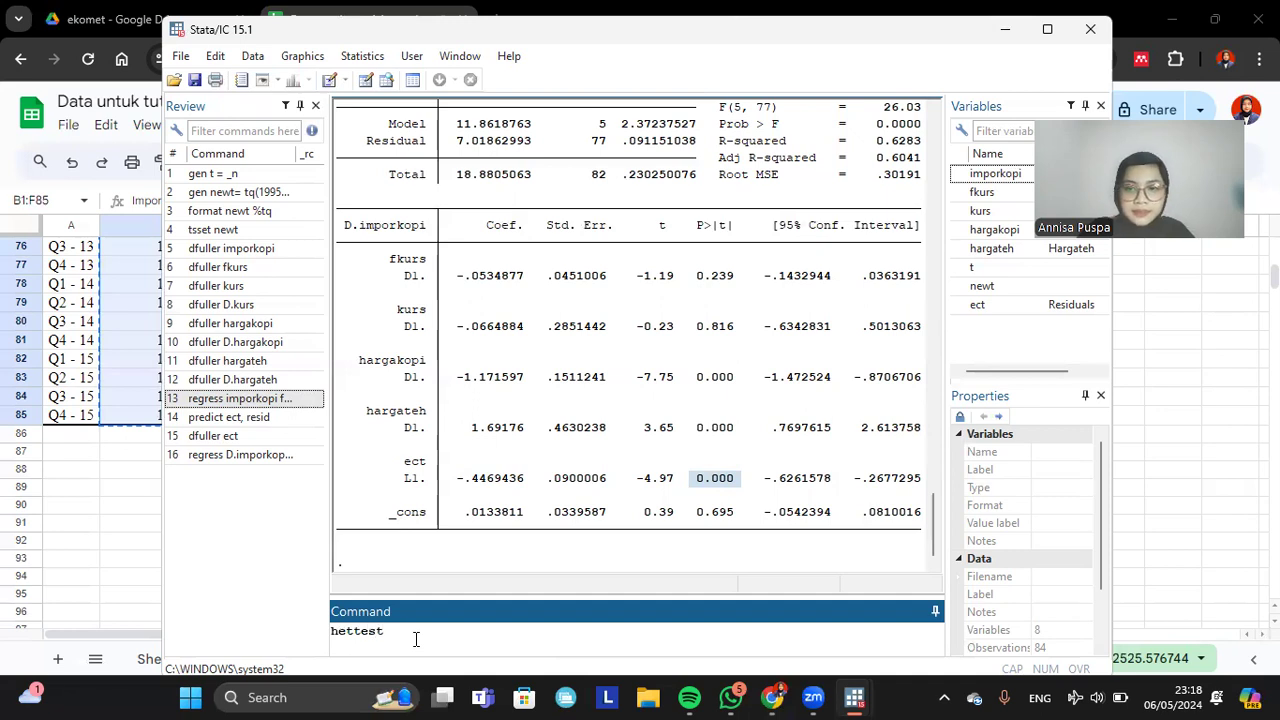
{"action": "key", "text": "Return"}
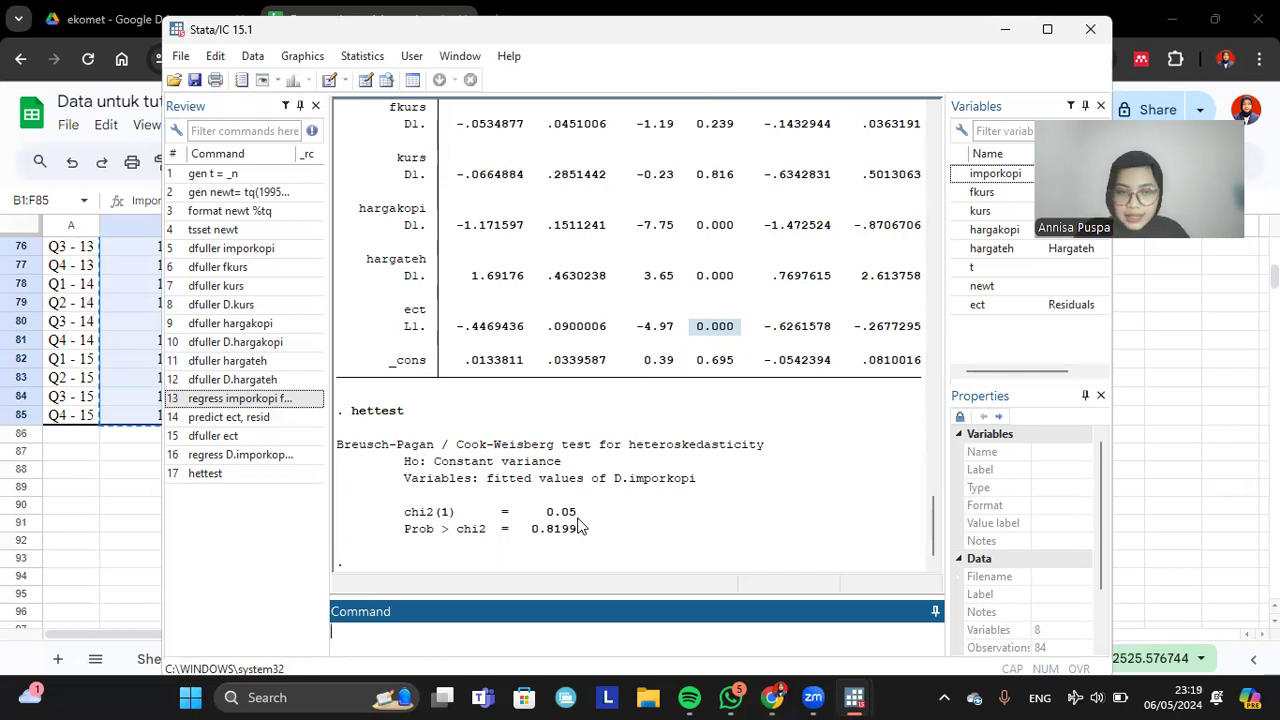
- Test the short-run model for autocorrelation with "estat bgodfrey"
{"action": "type", "text": "est"}
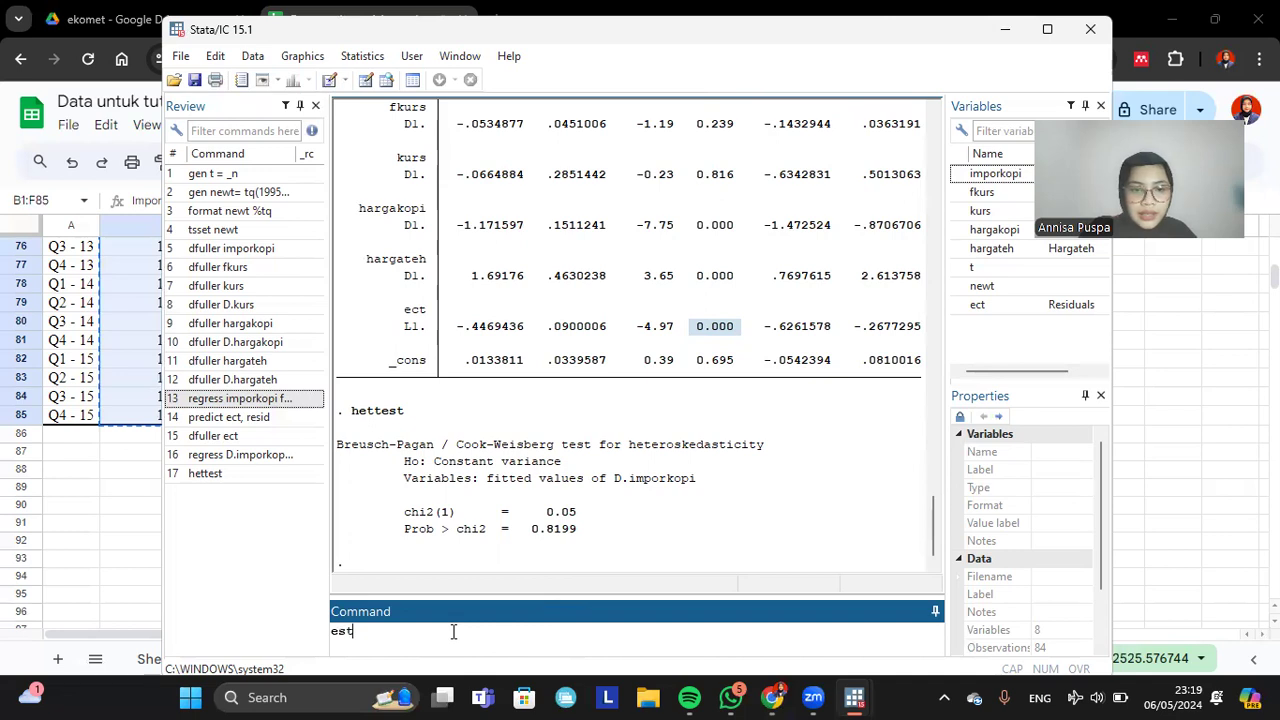
{"action": "type", "text": "at "}
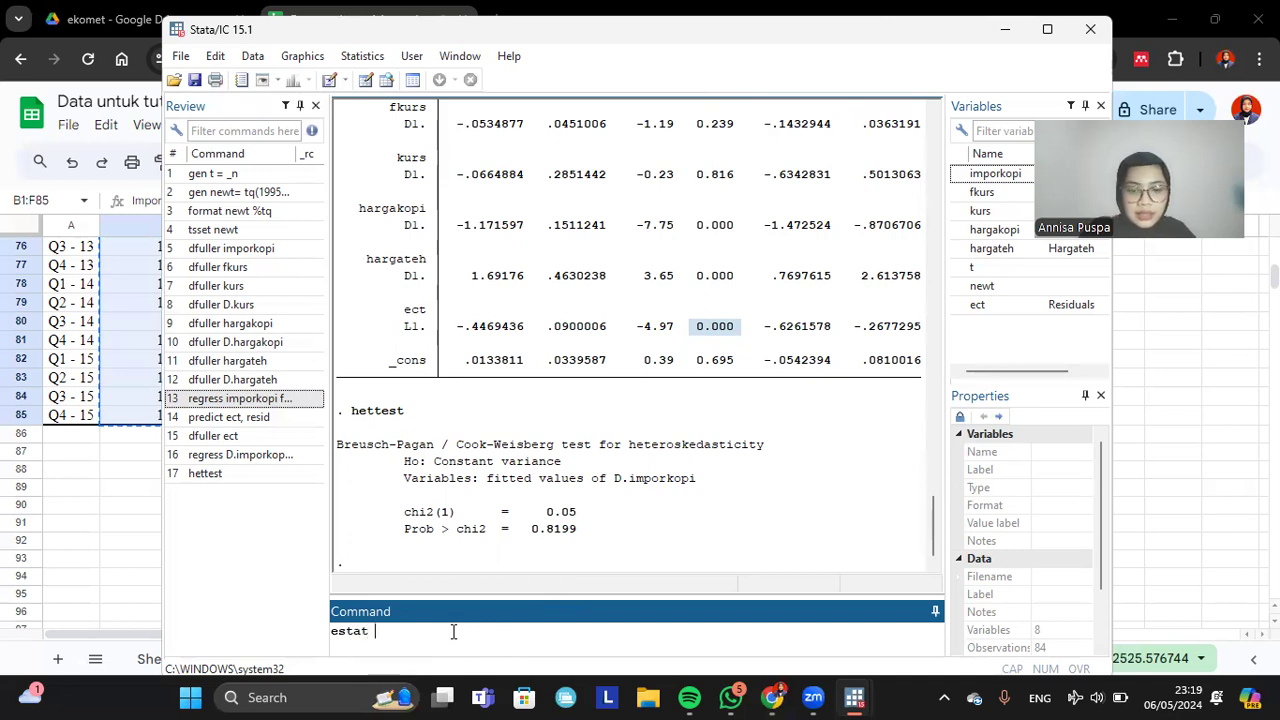
{"action": "type", "text": "hg"}
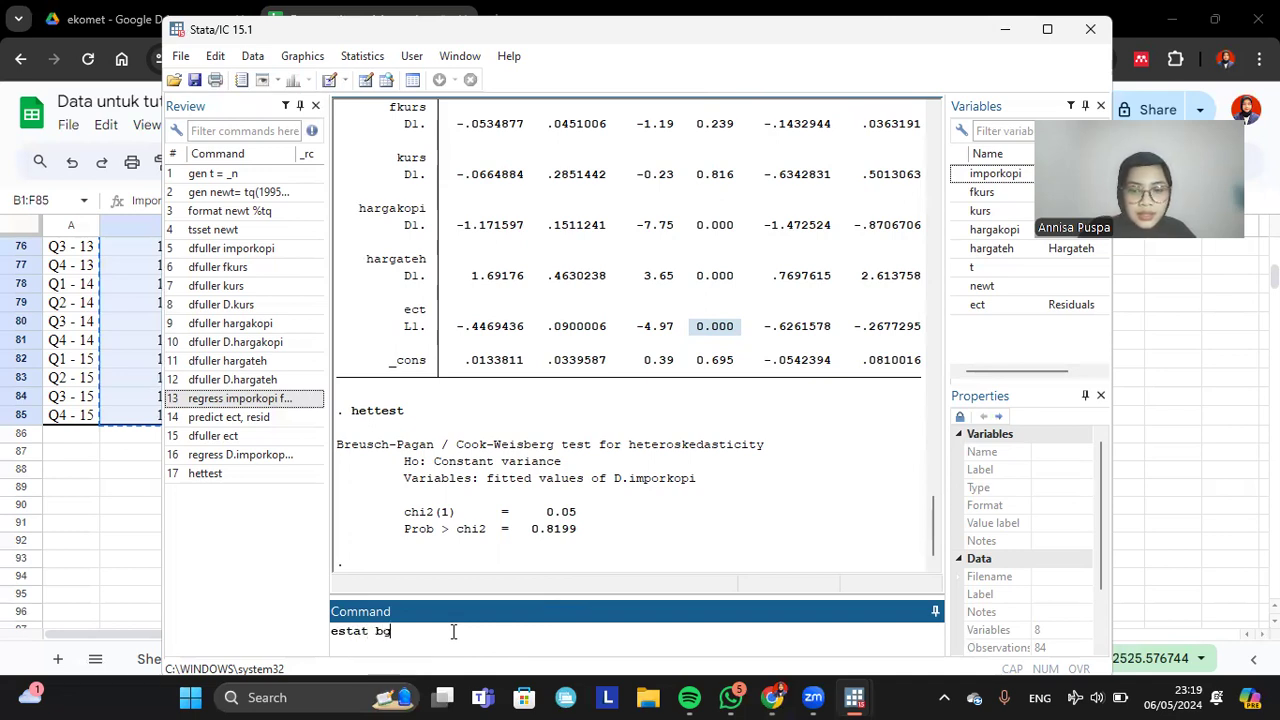
{"action": "type", "text": "ofrey"}
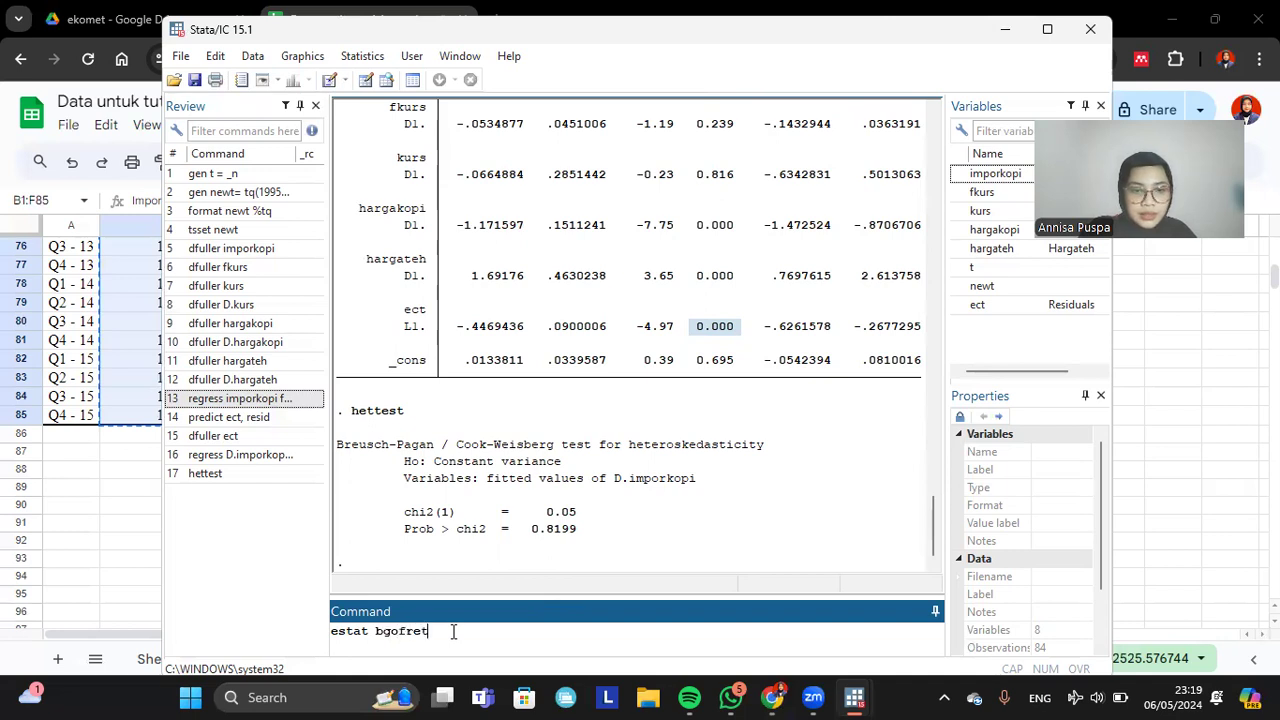
{"action": "key", "text": "BackSpace"}
{"action": "key", "text": "BackSpace"}
{"action": "key", "text": "BackSpace"}
{"action": "key", "text": "BackSpace"}
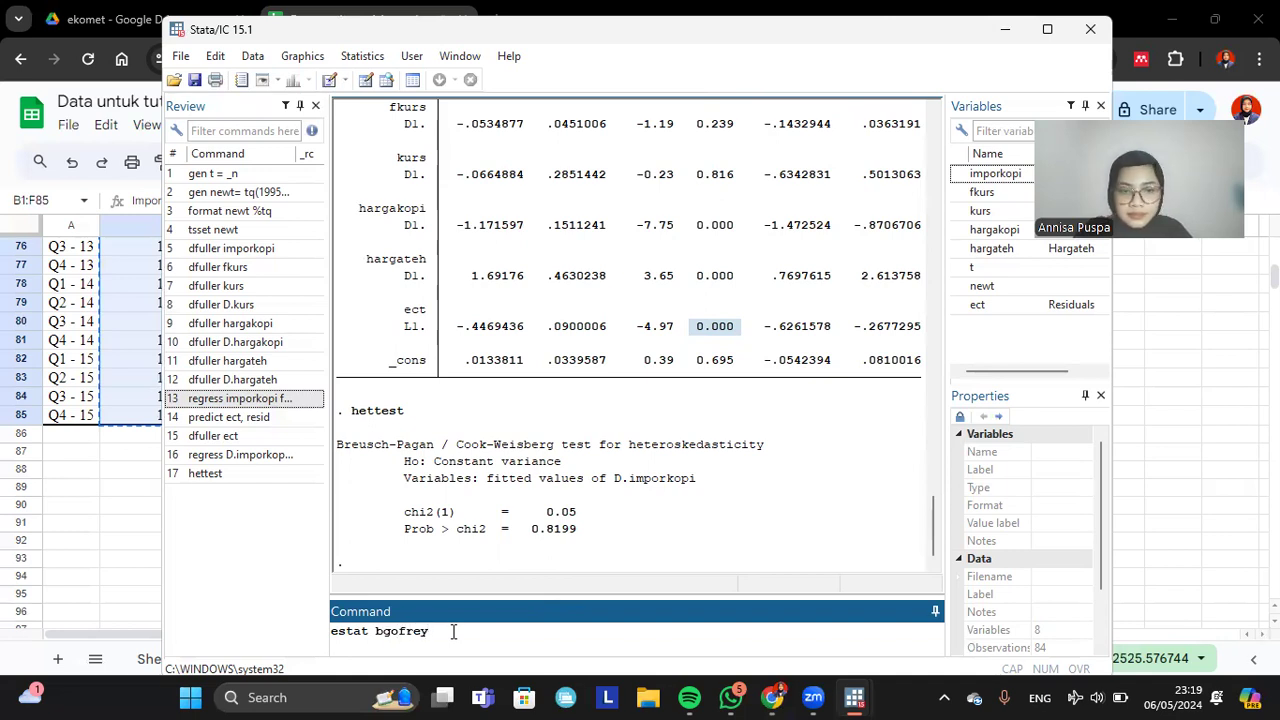
{"action": "type", "text": "dfrey"}
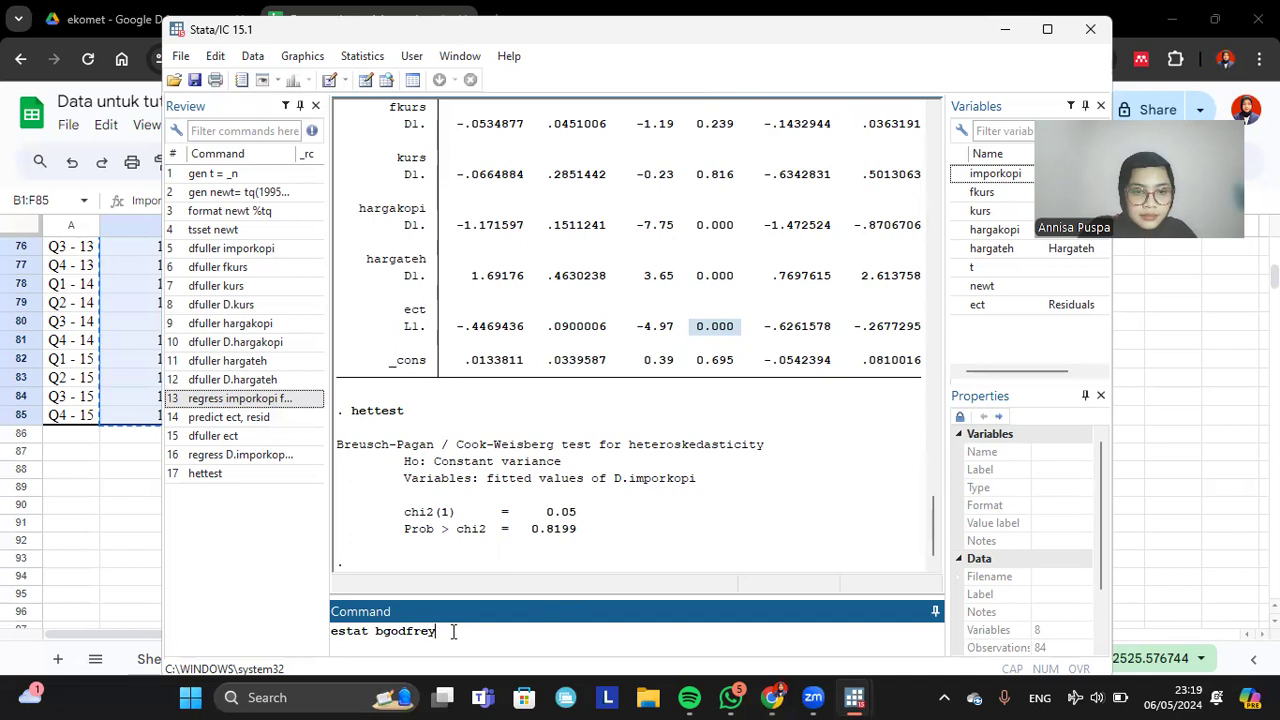
{"action": "key", "text": "Return"}
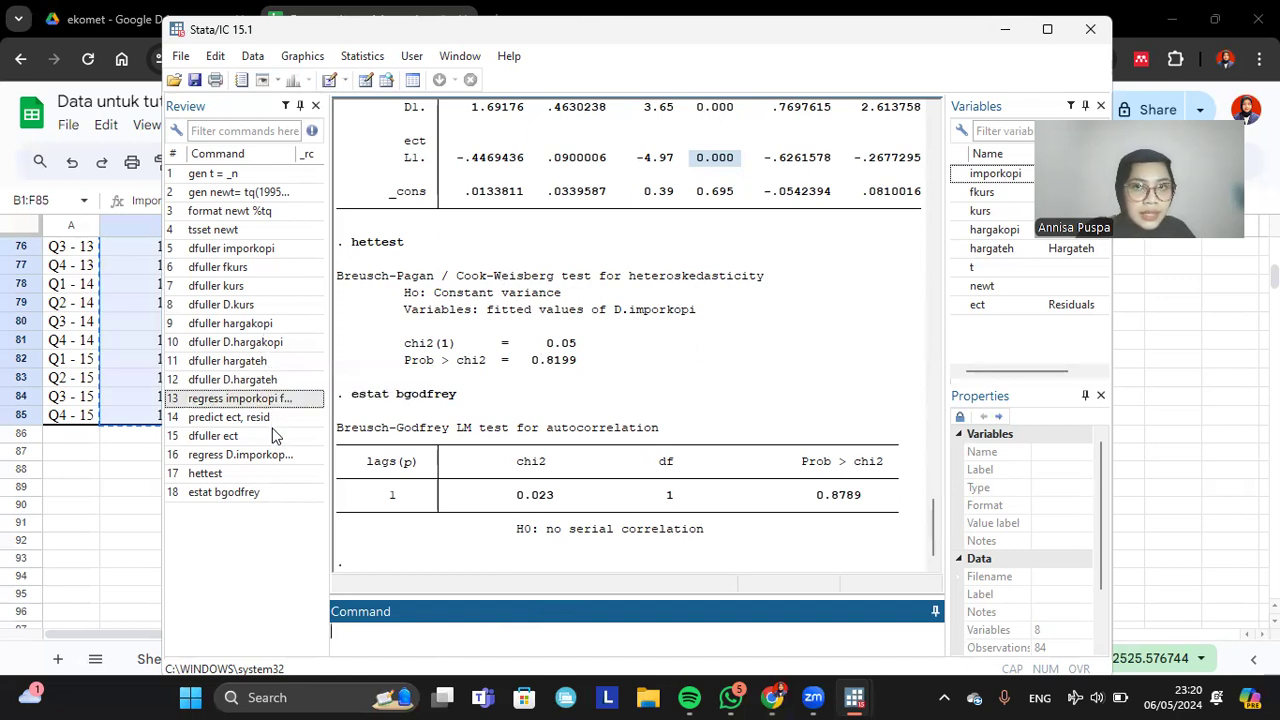
- Minimise the spreadsheet window, and in the recalled short-run regression command replace L1.ect with a second copy of the five differenced variables
{"action": "left_click", "coordinate": [1176, 30]}
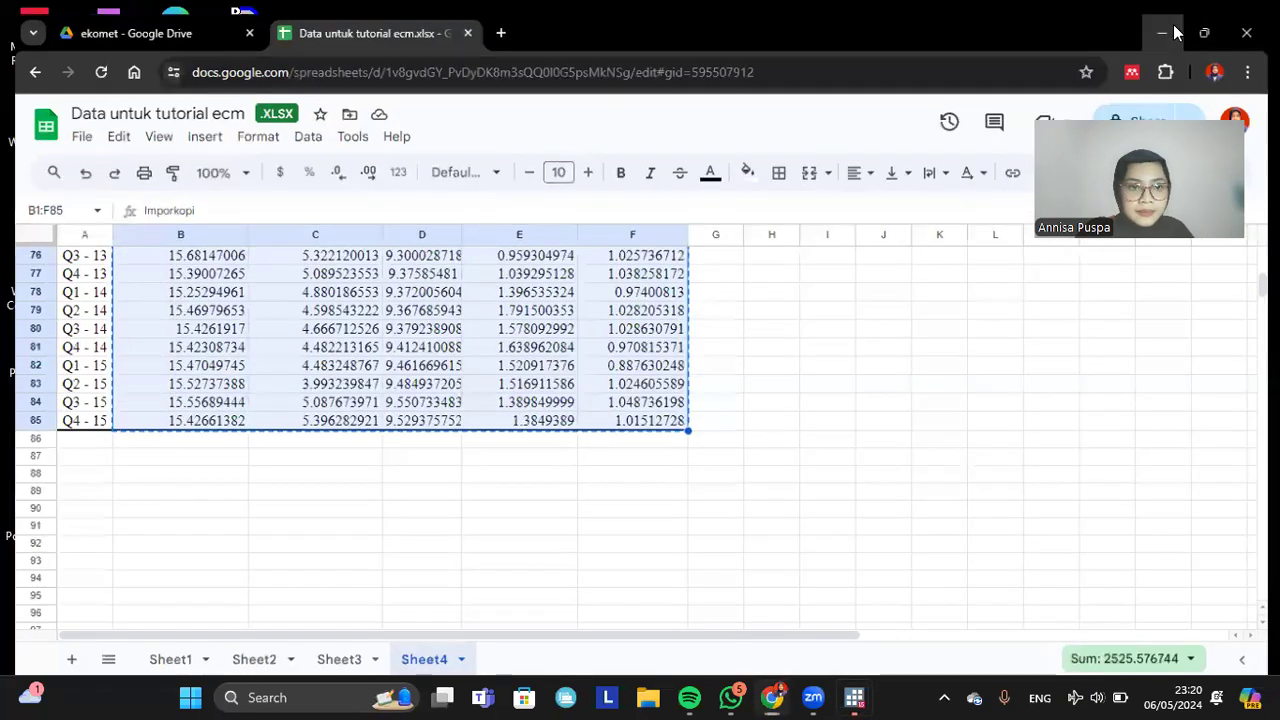
{"action": "left_click", "coordinate": [1176, 33]}
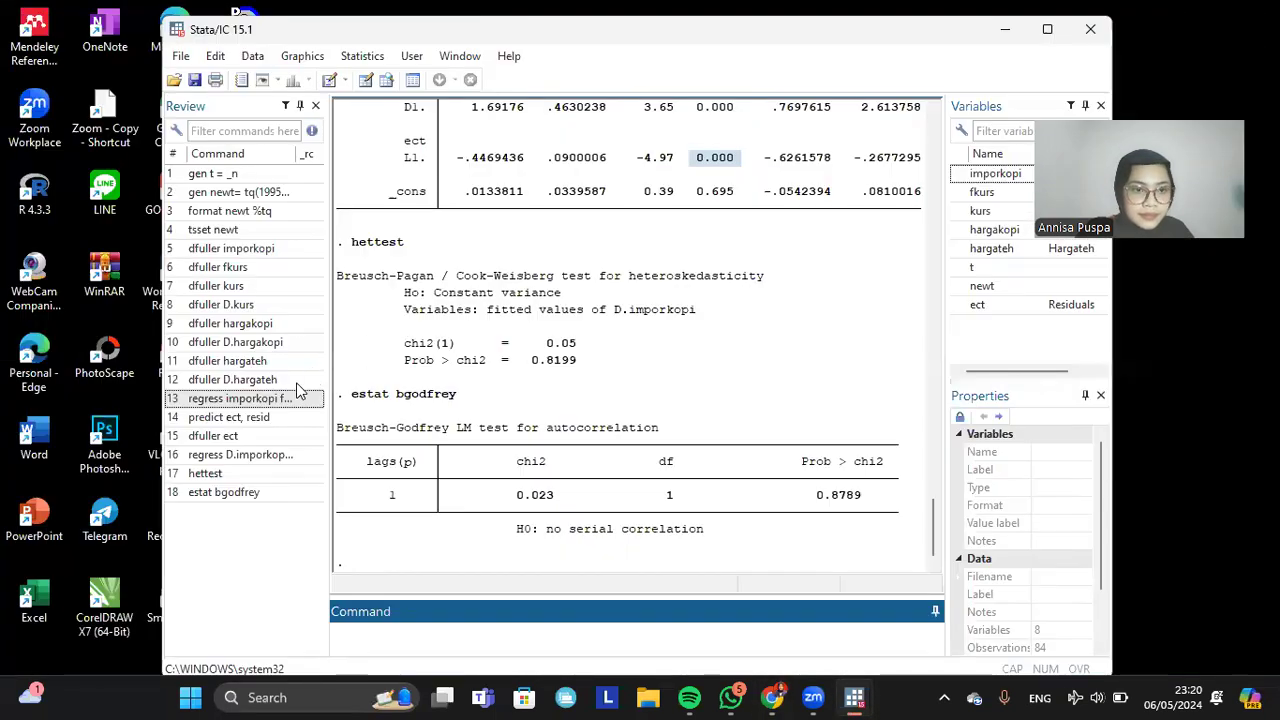
{"action": "left_click", "coordinate": [283, 455]}
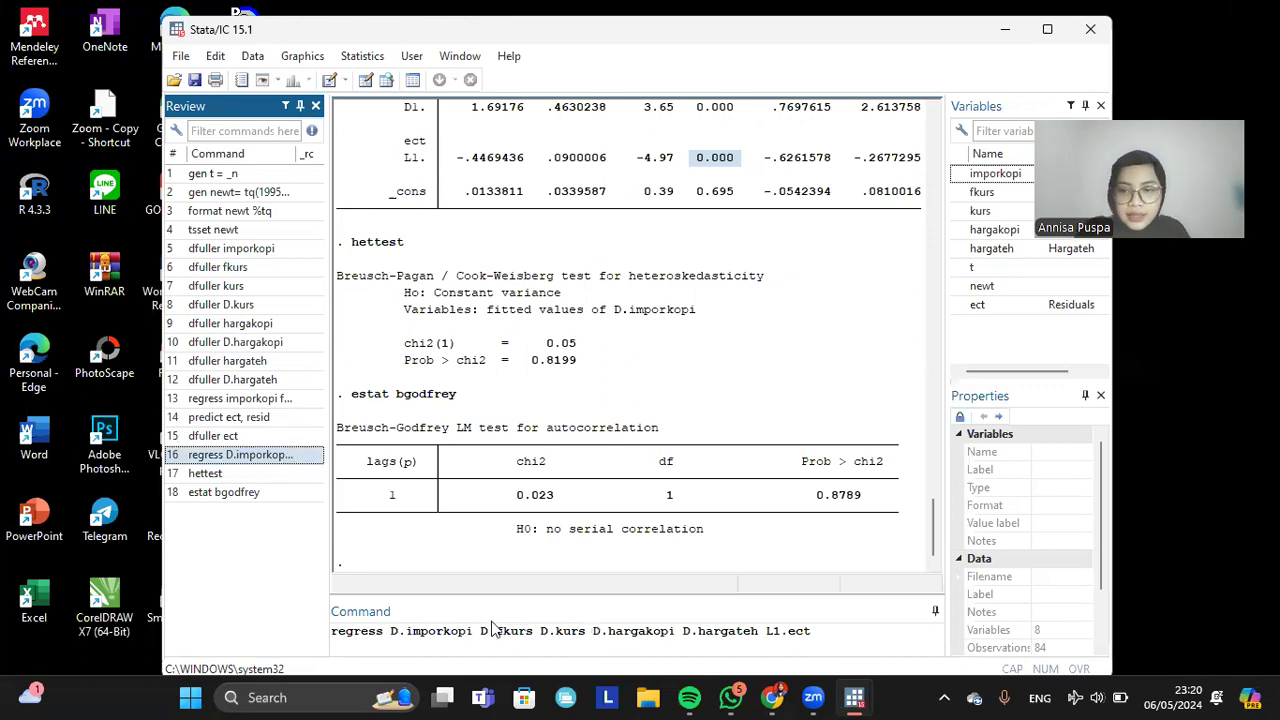
{"action": "left_click_drag", "start_coordinate": [390, 631], "coordinate": [757, 637]}
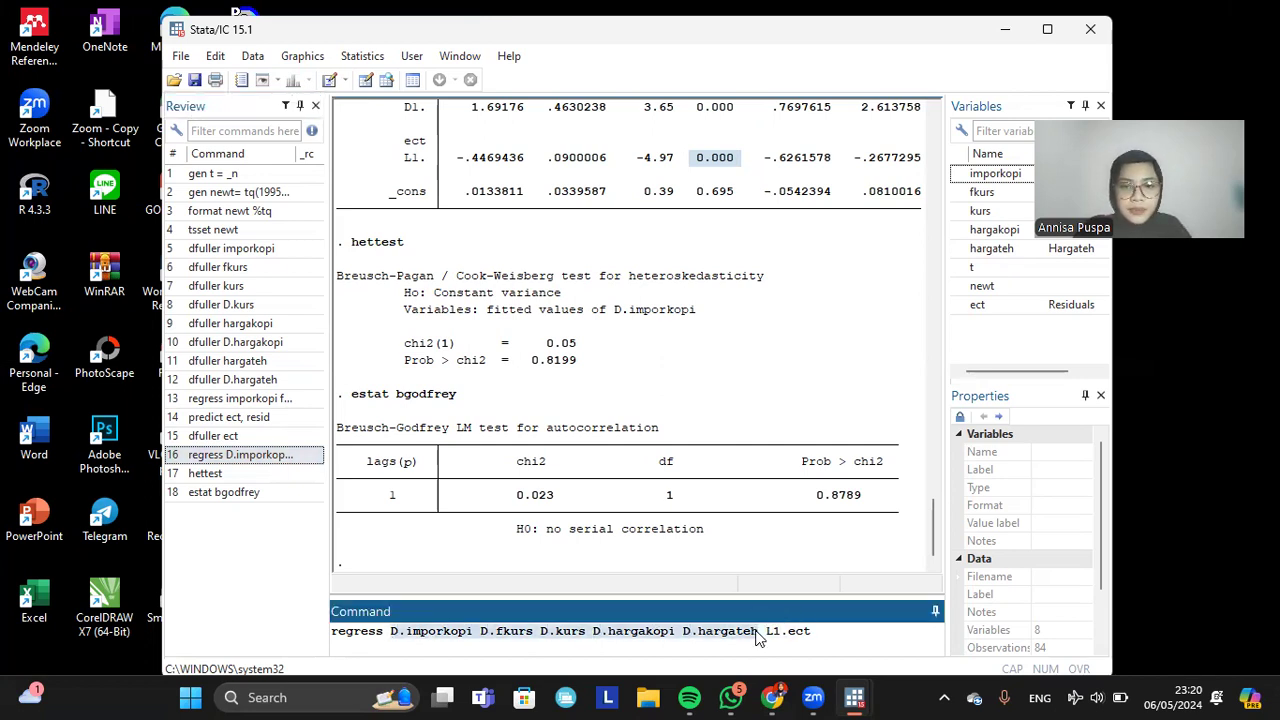
{"action": "left_click", "coordinate": [855, 628]}
{"action": "key", "text": "BackSpace"}
{"action": "key", "text": "BackSpace"}
{"action": "key", "text": "BackSpace"}
{"action": "key", "text": "BackSpace"}
{"action": "key", "text": "BackSpace"}
{"action": "key", "text": "BackSpace"}
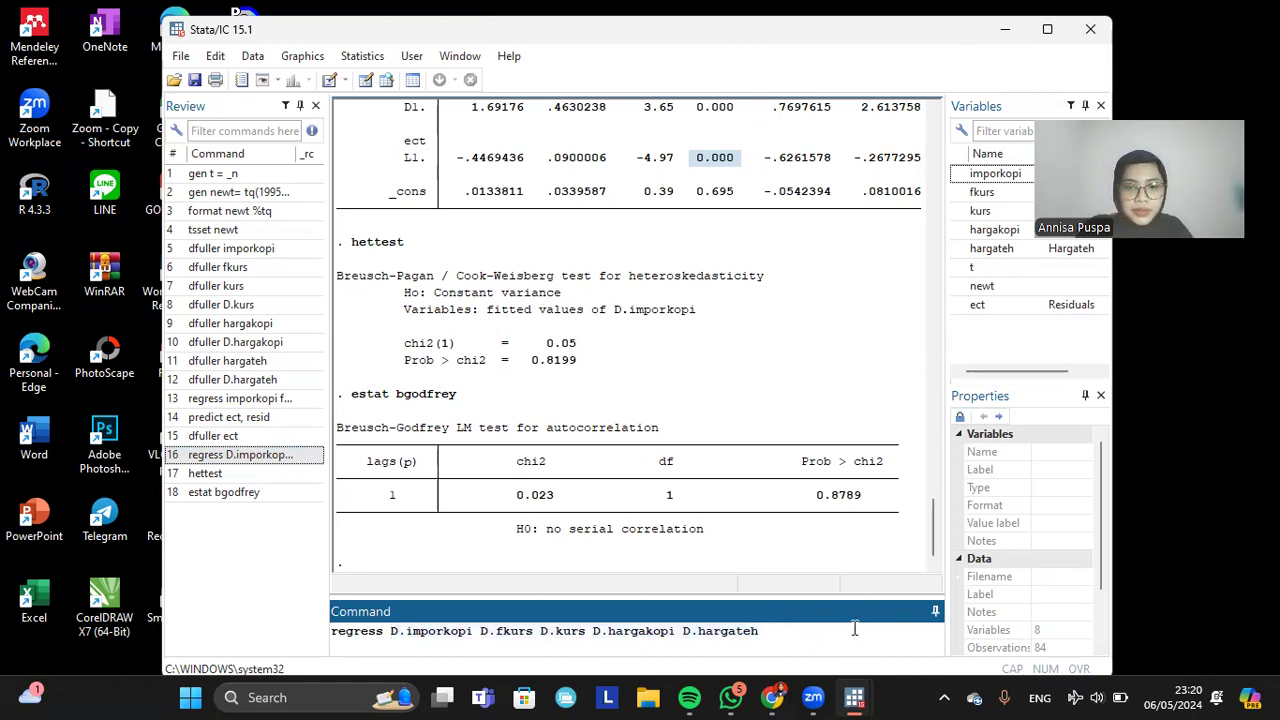
{"action": "type", "text": "D.importkopi D.fkurs D.kurs D.hargakopi D.hargateh"}
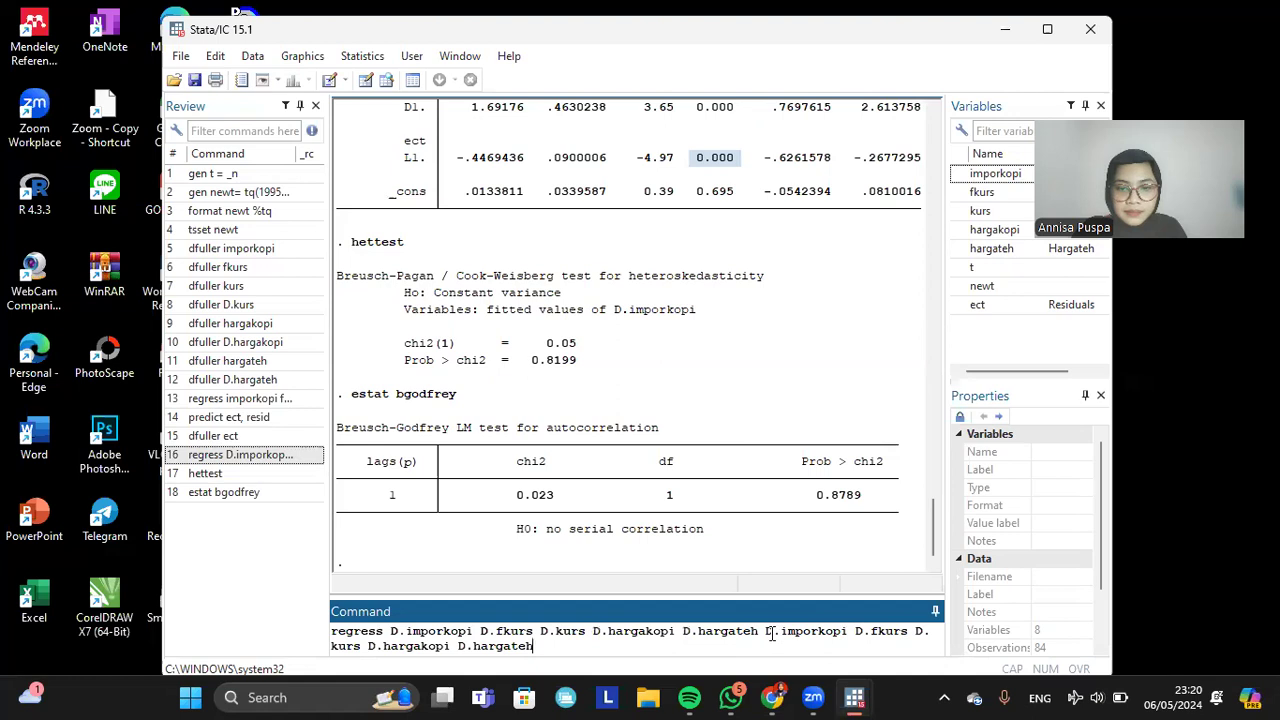
- Change the second variable set to L1.imporkopi L1.fkurs L1.kurs L1.hargakopi L1.hargateh and run the regression
{"action": "key", "text": "BackSpace"}
{"action": "type", "text": "L1"}
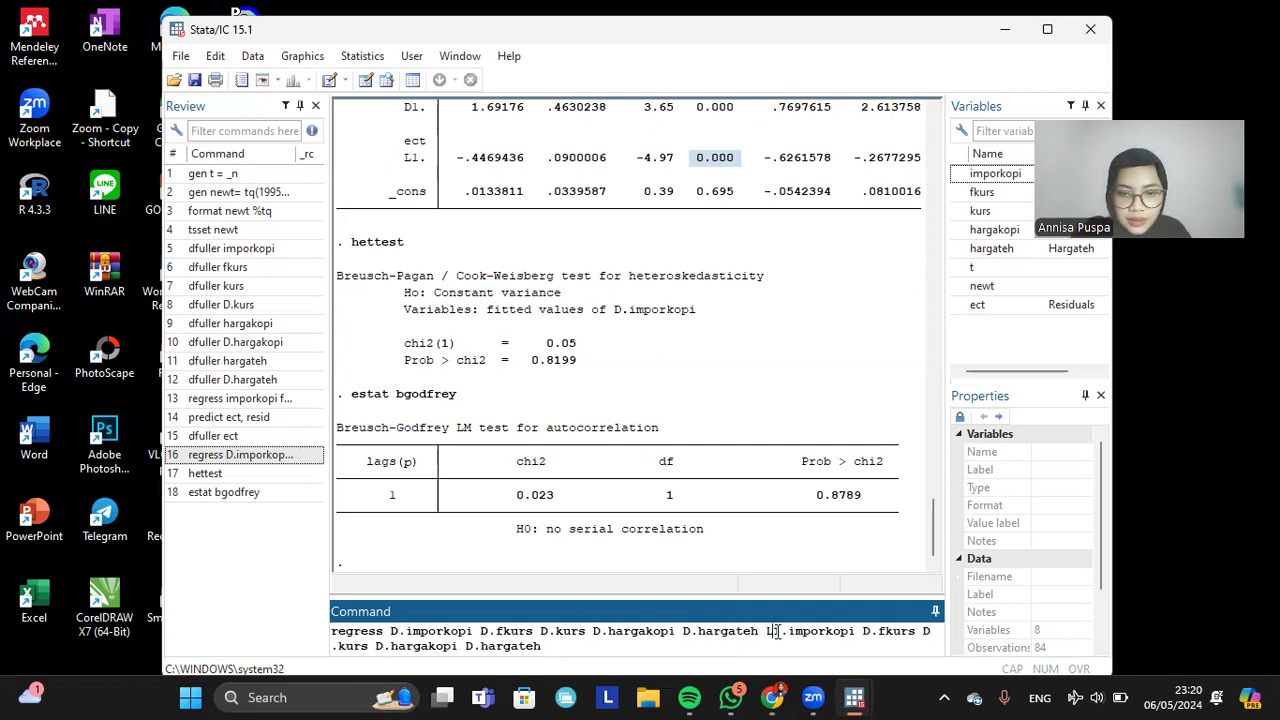
{"action": "left_click_drag", "start_coordinate": [781, 632], "coordinate": [767, 632]}
{"action": "left_click", "coordinate": [870, 630]}
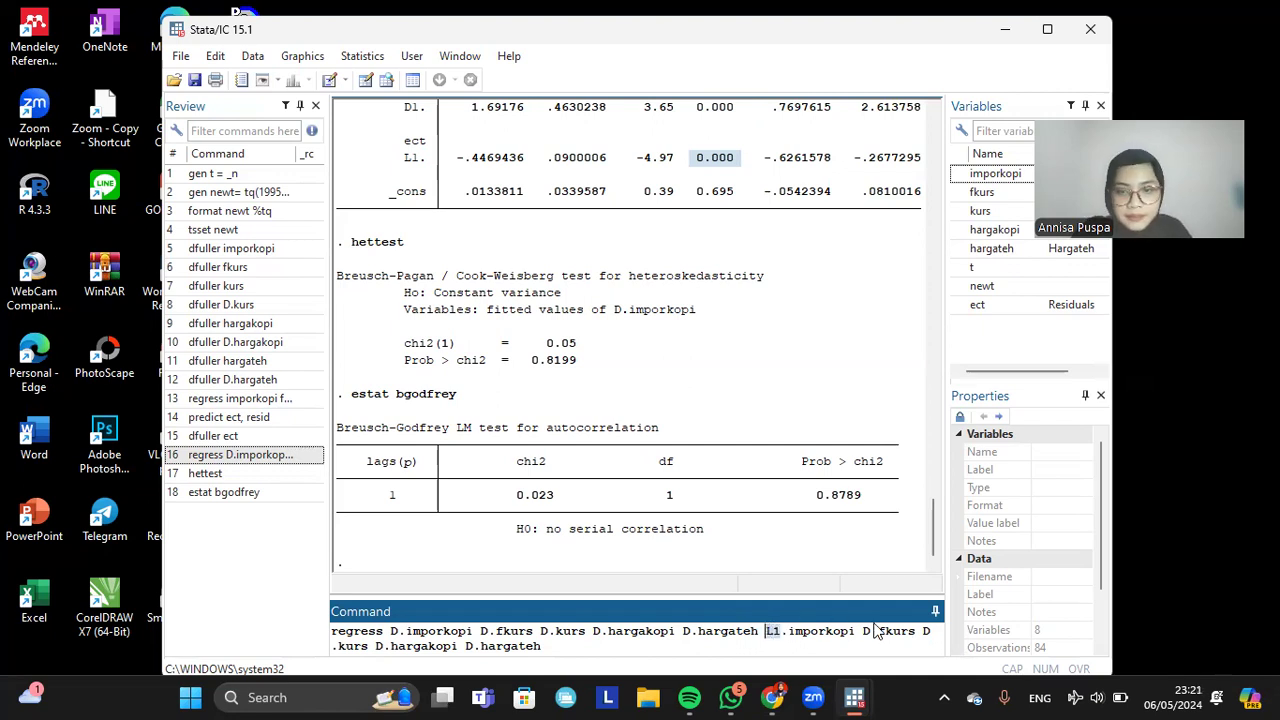
{"action": "key", "text": "BackSpace"}
{"action": "type", "text": "L1"}
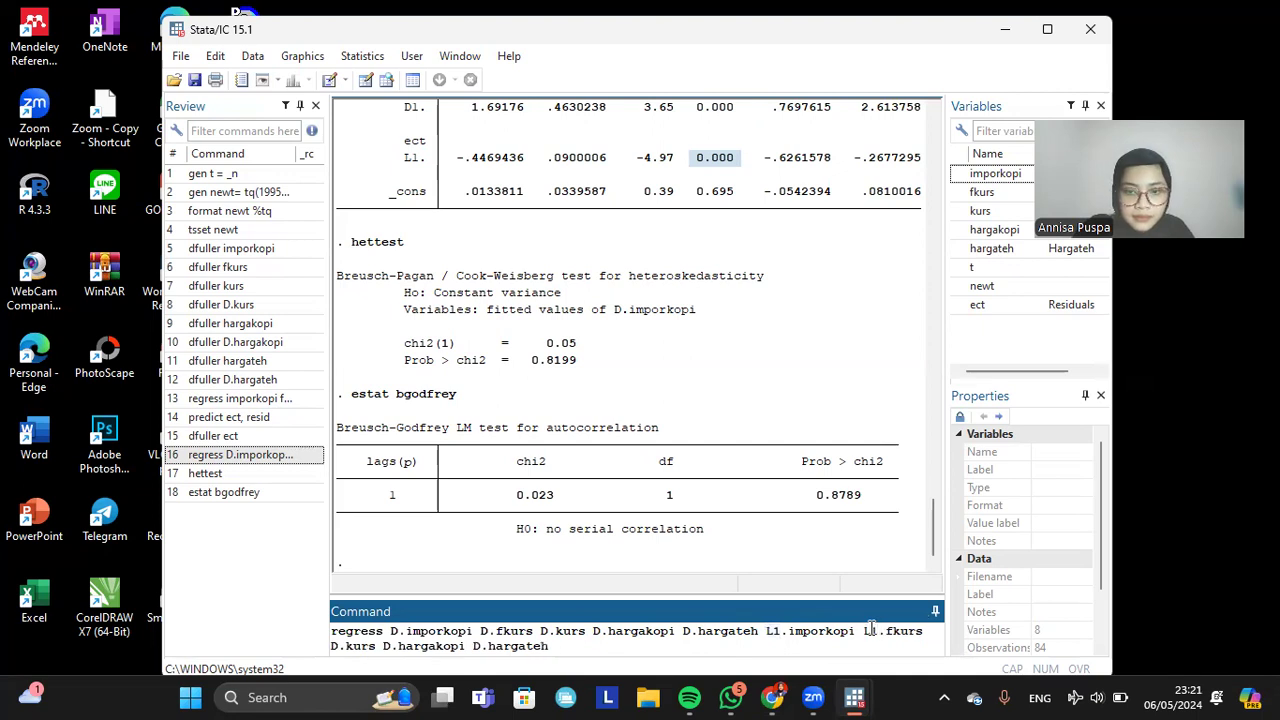
{"action": "left_click", "coordinate": [339, 646]}
{"action": "key", "text": "BackSpace"}
{"action": "type", "text": "L1"}
{"action": "left_click", "coordinate": [399, 646]}
{"action": "key", "text": "BackSpace"}
{"action": "type", "text": "L1"}
{"action": "left_click", "coordinate": [496, 646]}
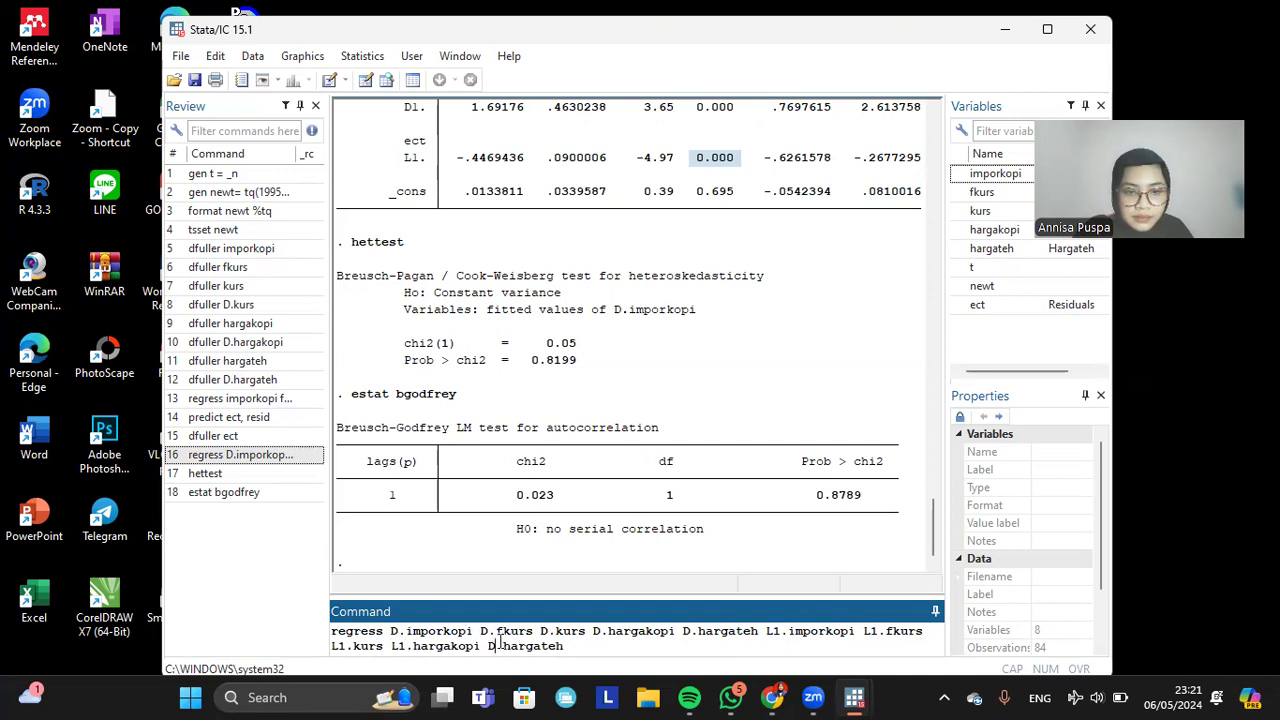
{"action": "key", "text": "BackSpace"}
{"action": "type", "text": "L1"}
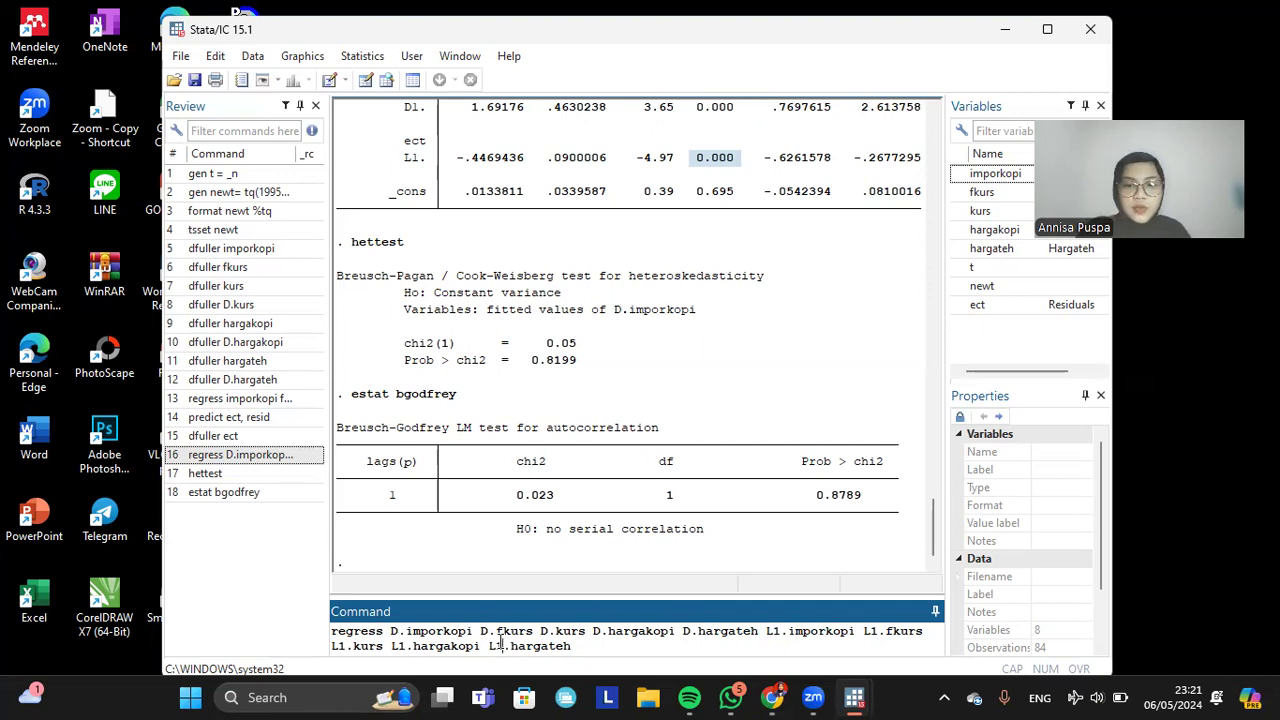
{"action": "key", "text": "Return"}
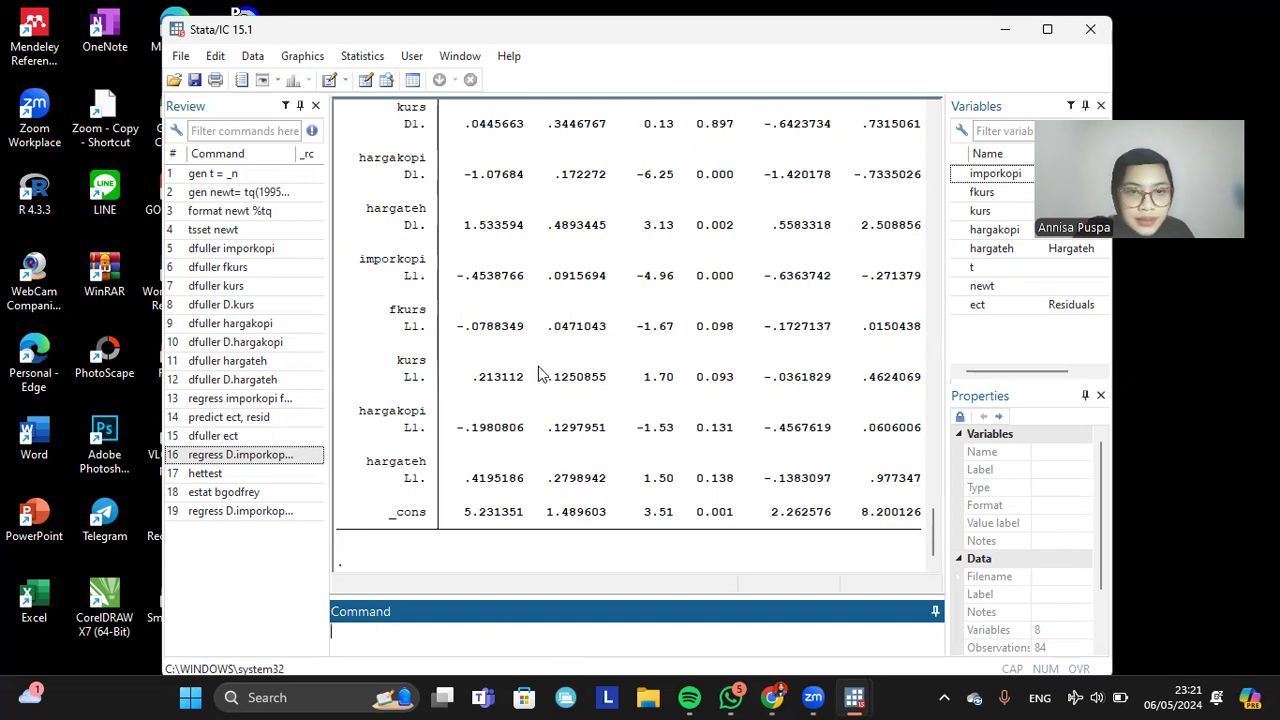
- Compare the L1.imporkopi coefficient in the lagged-level regression with the L1.ect coefficient in the short-run regression
{"action": "left_click_drag", "start_coordinate": [459, 278], "coordinate": [510, 283]}
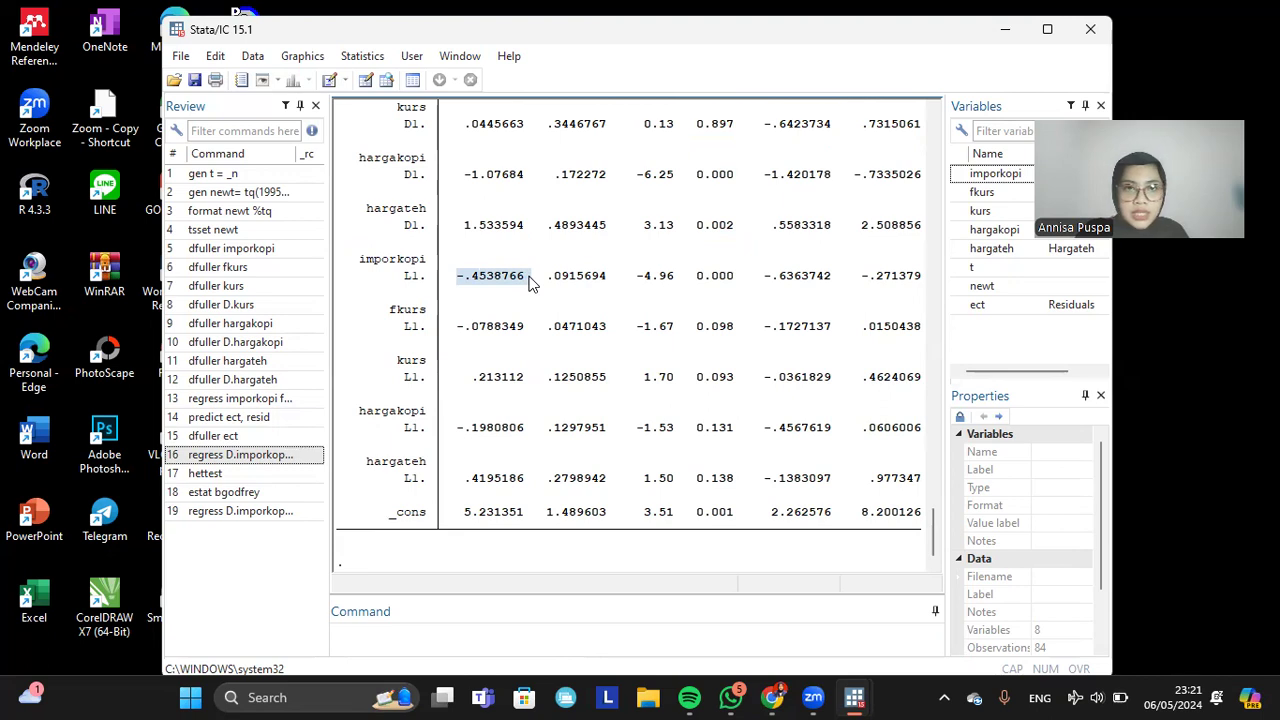
{"action": "scroll", "coordinate": [530, 284], "scroll_direction": "up", "scroll_amount": 9}
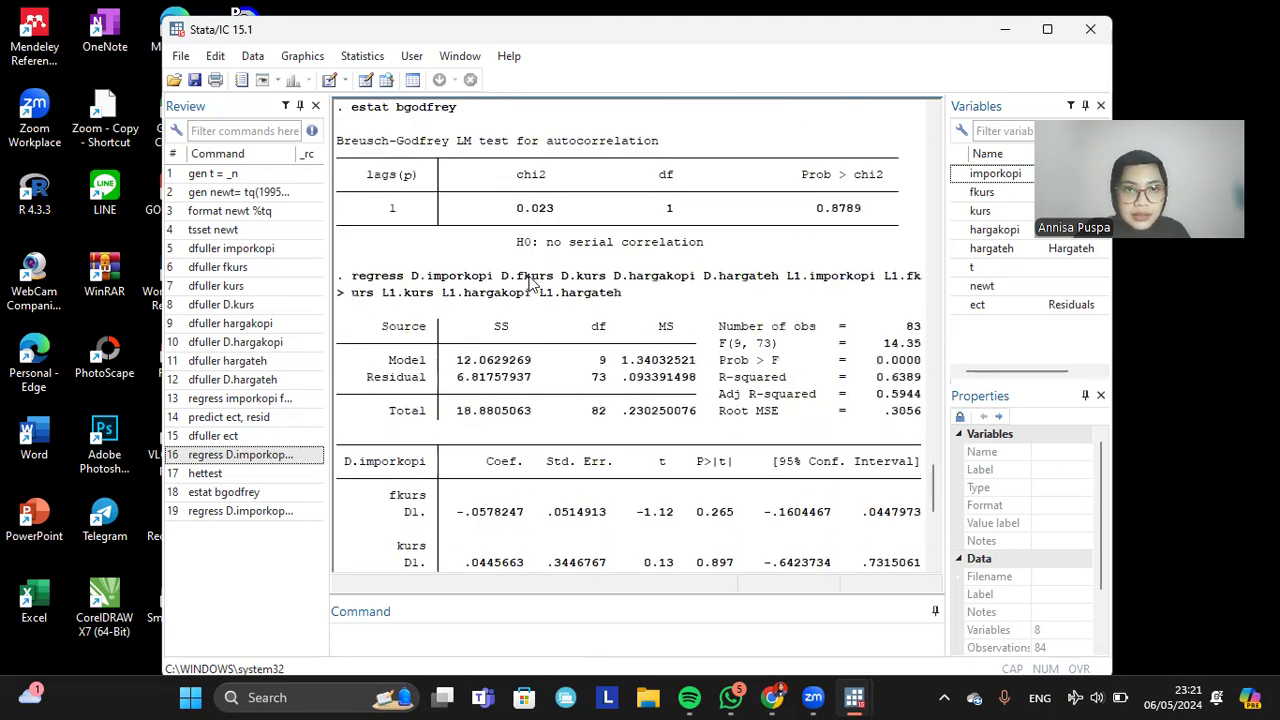
{"action": "scroll", "coordinate": [530, 284], "scroll_direction": "up", "scroll_amount": 2}
{"action": "scroll", "coordinate": [530, 284], "scroll_direction": "up", "scroll_amount": 5}
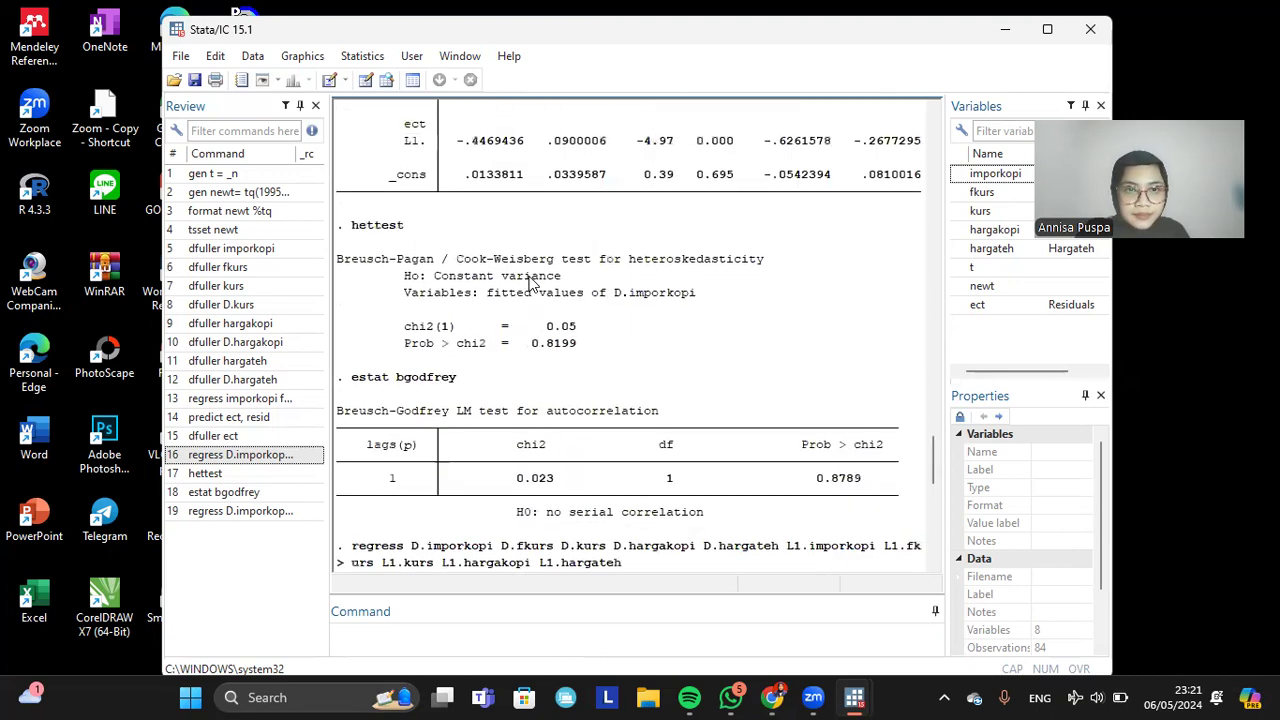
{"action": "scroll", "coordinate": [510, 202], "scroll_direction": "up", "scroll_amount": 1}
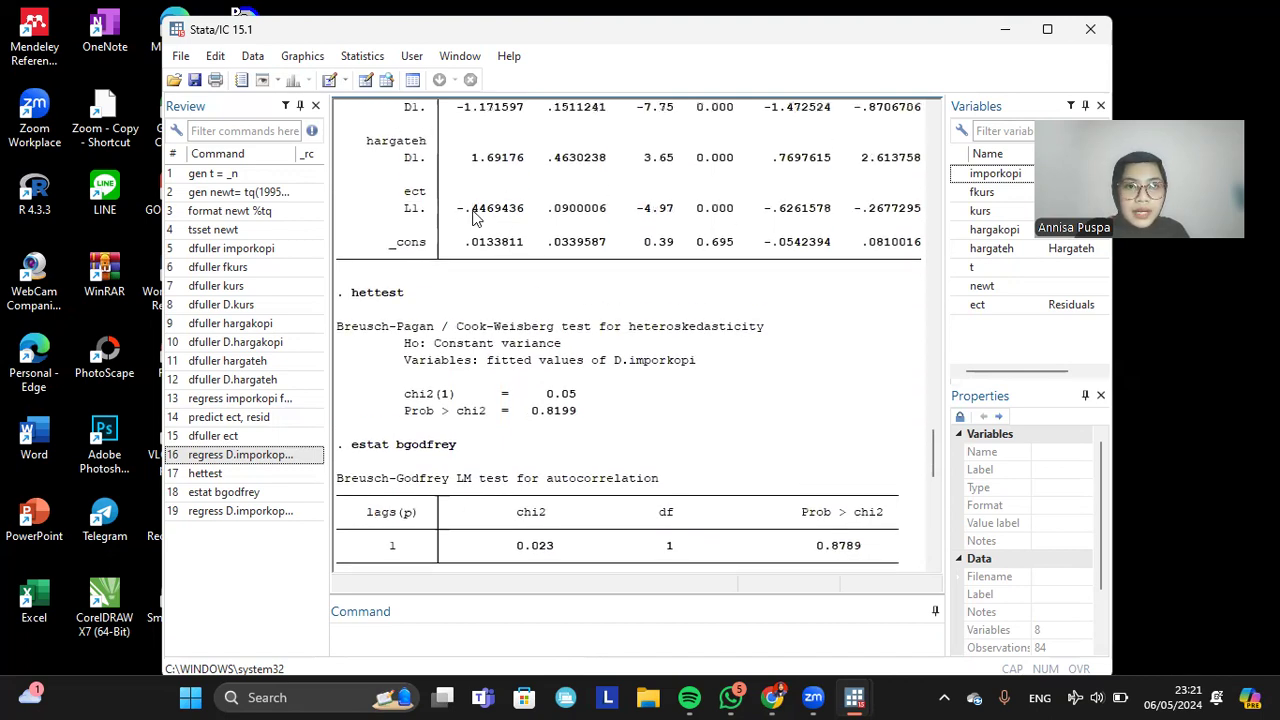
{"action": "left_click_drag", "start_coordinate": [458, 210], "coordinate": [527, 217]}
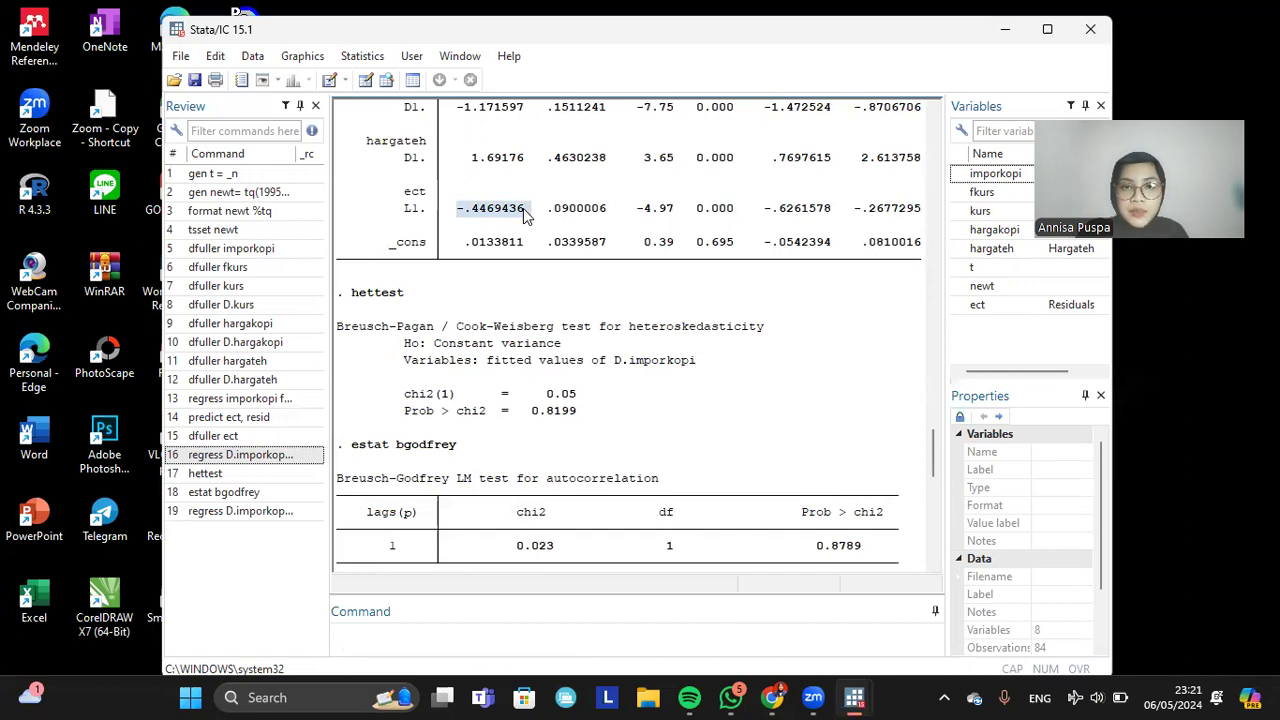
{"action": "scroll", "coordinate": [525, 215], "scroll_direction": "down", "scroll_amount": 15}
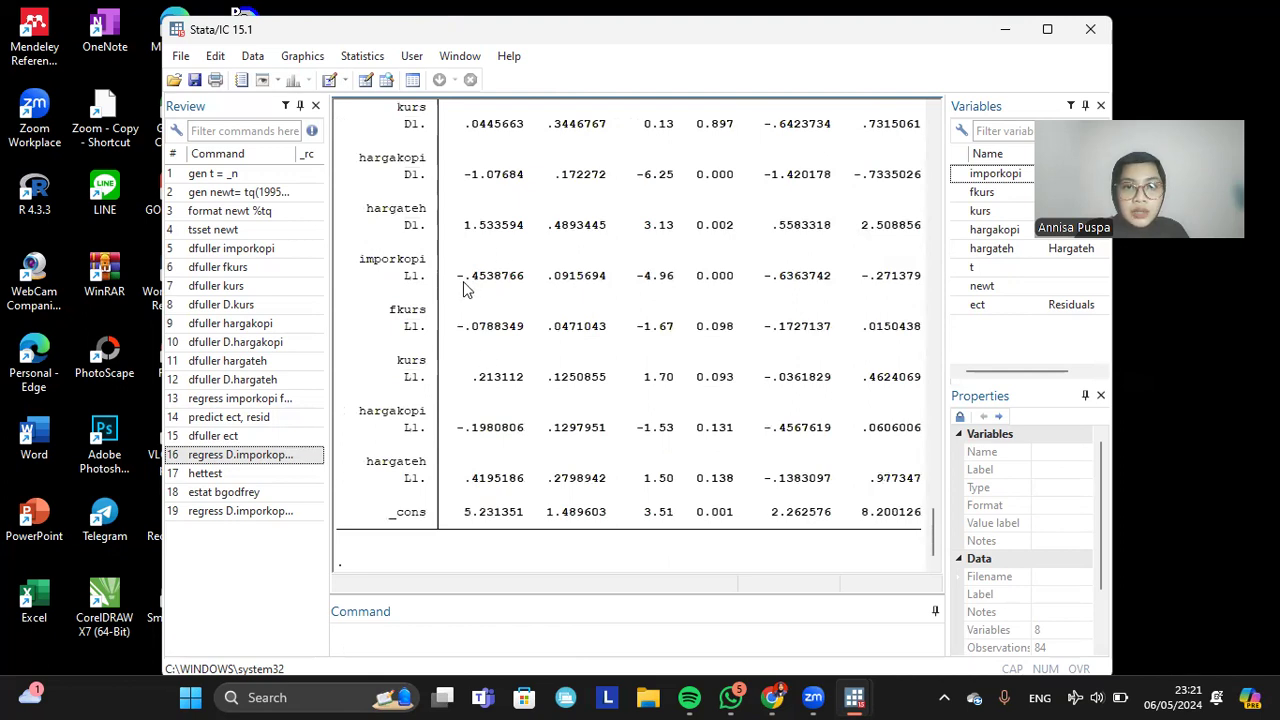
{"action": "left_click_drag", "start_coordinate": [457, 276], "coordinate": [525, 284]}
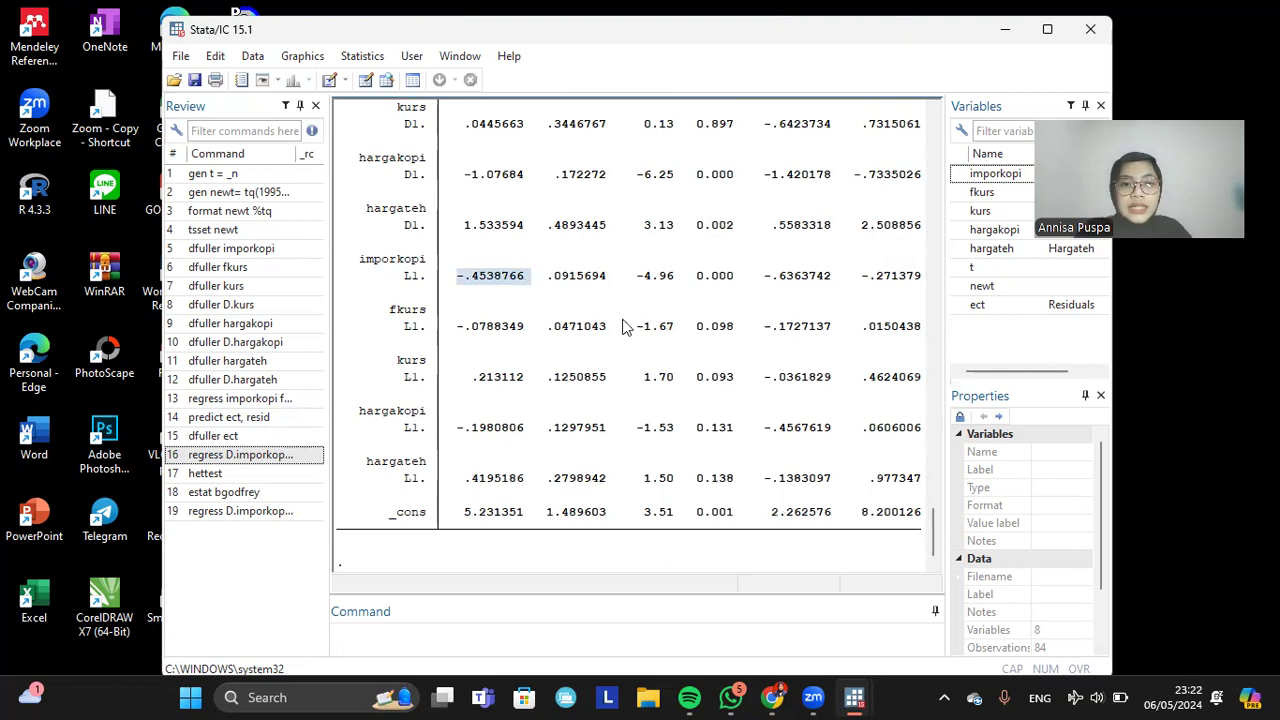
- Install the ARDL package with "ssc install ardl"
{"action": "left_click", "coordinate": [418, 636]}
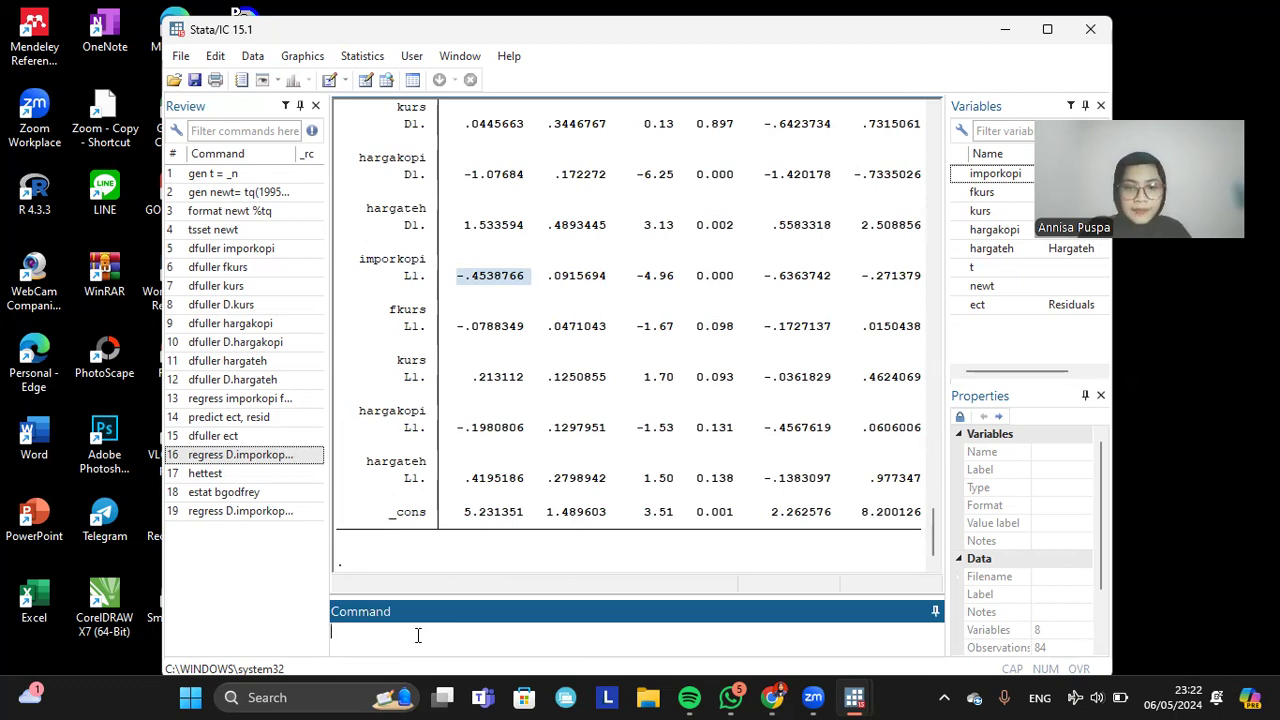
{"action": "type", "text": "ssc install"}
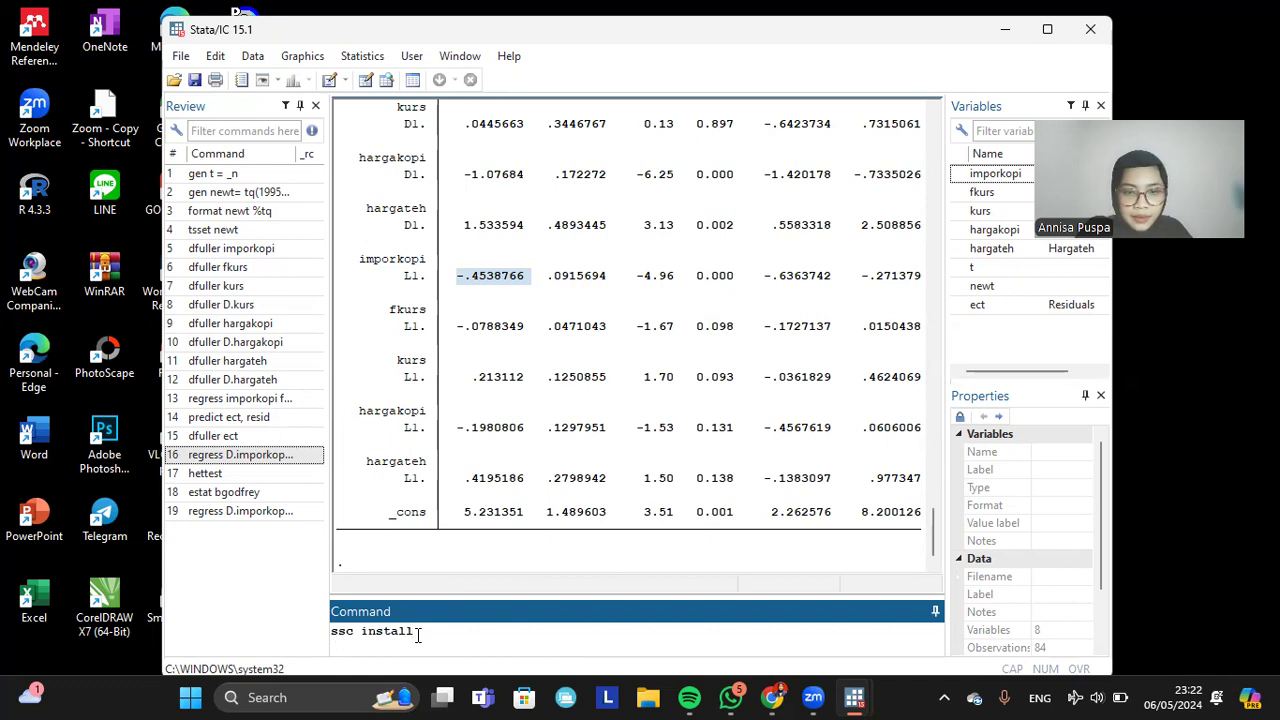
{"action": "type", "text": " ardl"}
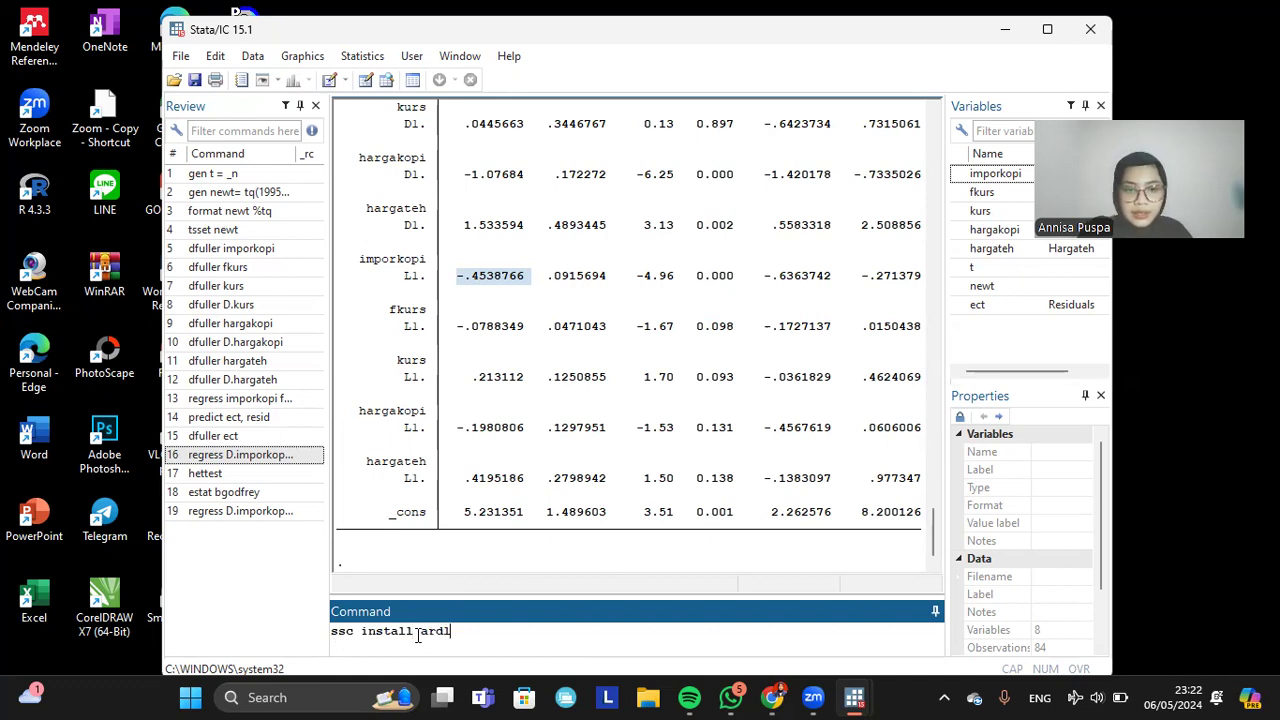
{"action": "key", "text": "Return"}
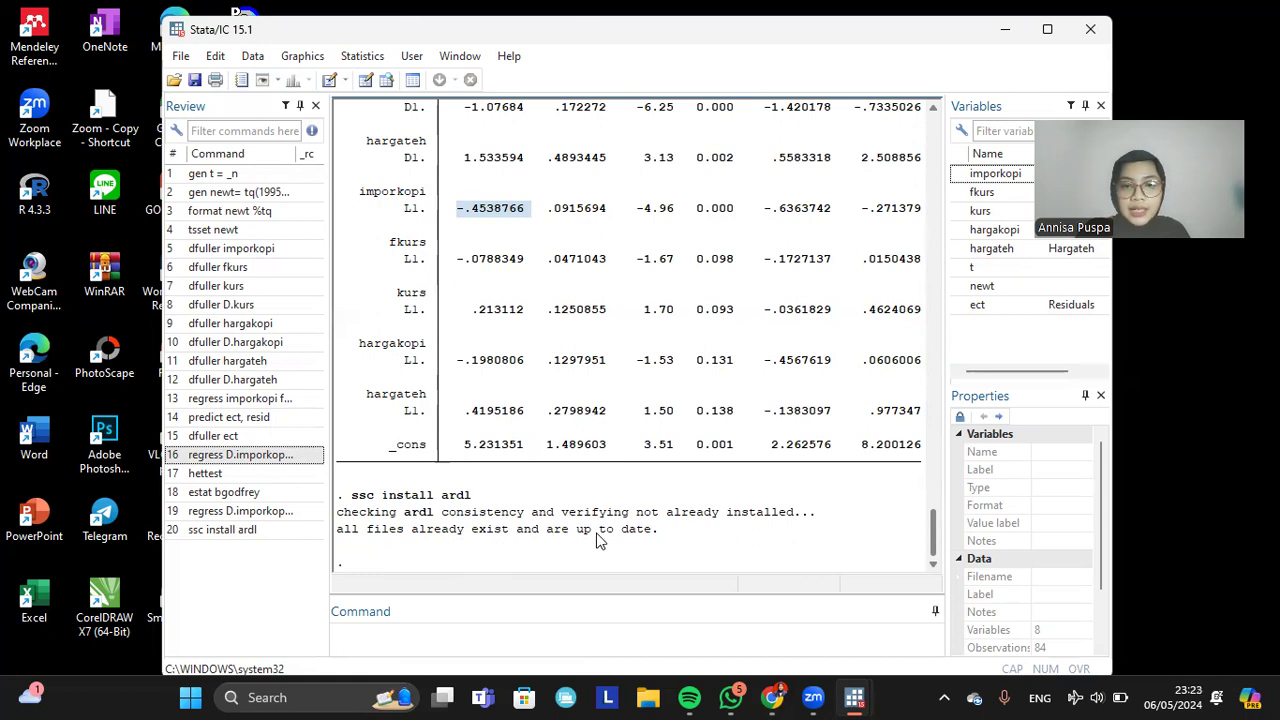
- Estimate an ARDL model with "ardl imporkopi fkurs kurs hargakopi hargateh, lags(1 1 1 1 1)"
{"action": "left_click", "coordinate": [388, 632]}
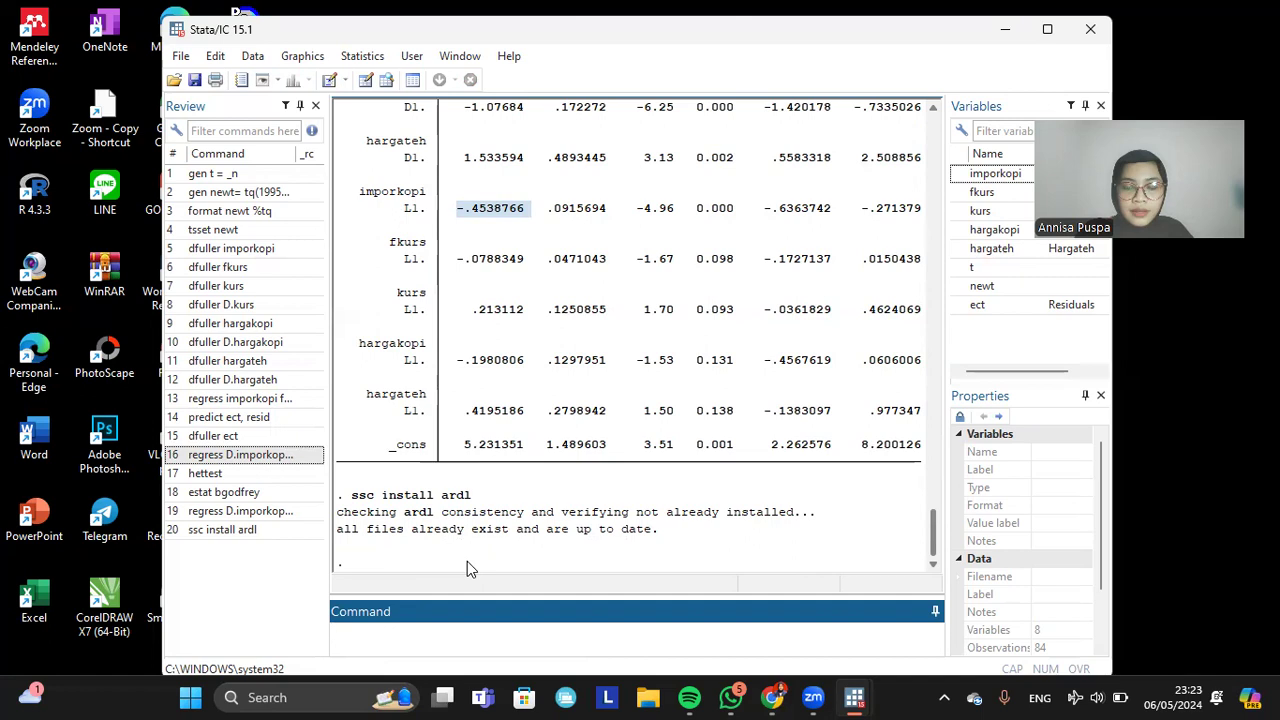
{"action": "type", "text": "ardl "}
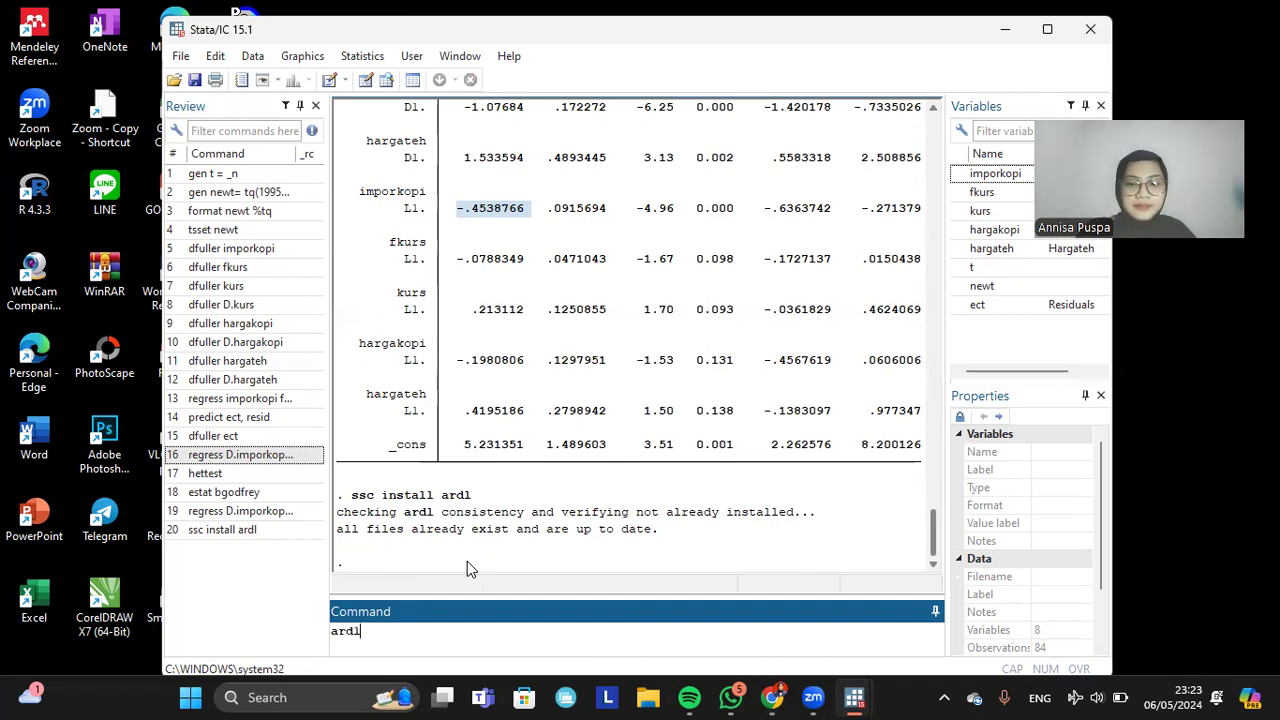
{"action": "type", "text": "impor"}
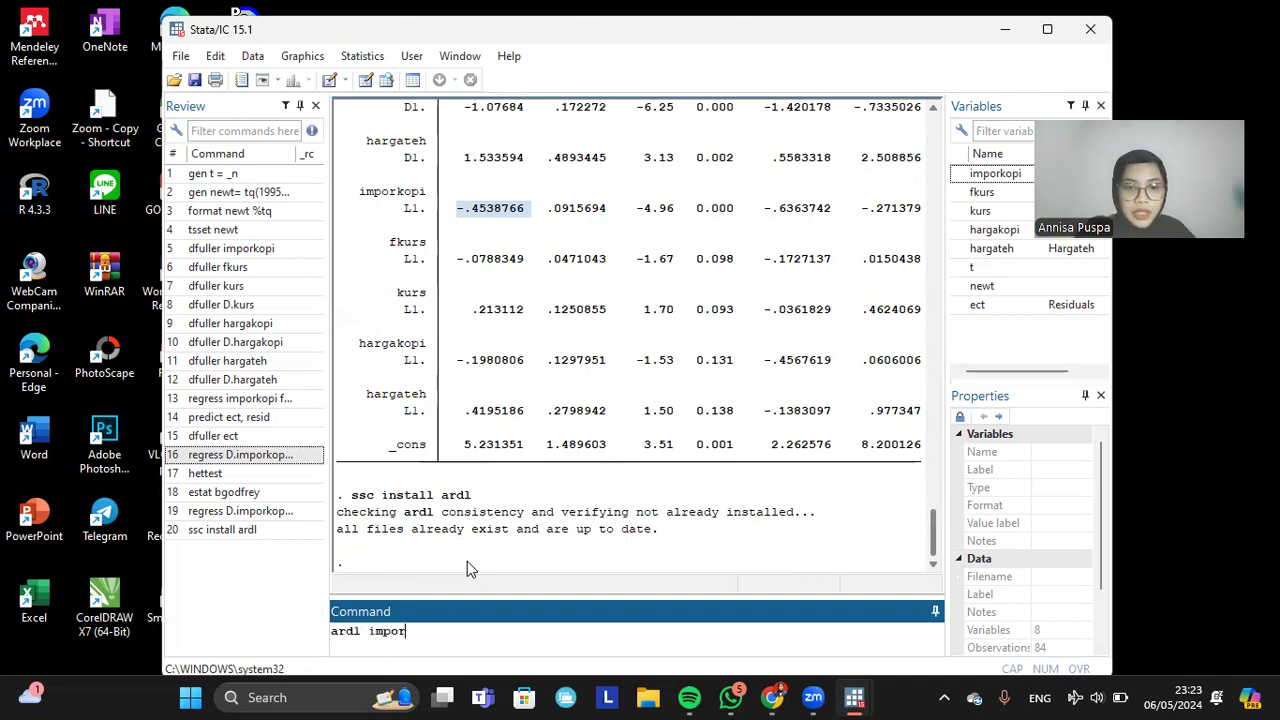
{"action": "type", "text": "tkopi"}
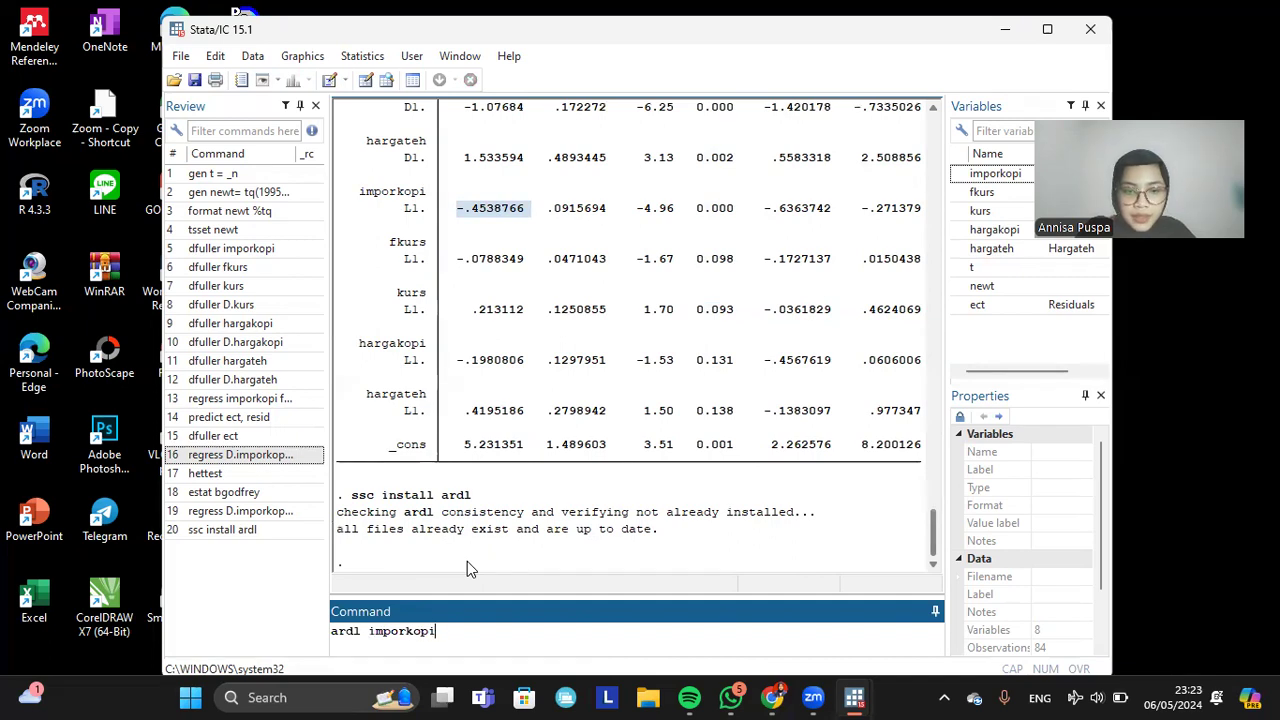
{"action": "type", "text": " fkurs"}
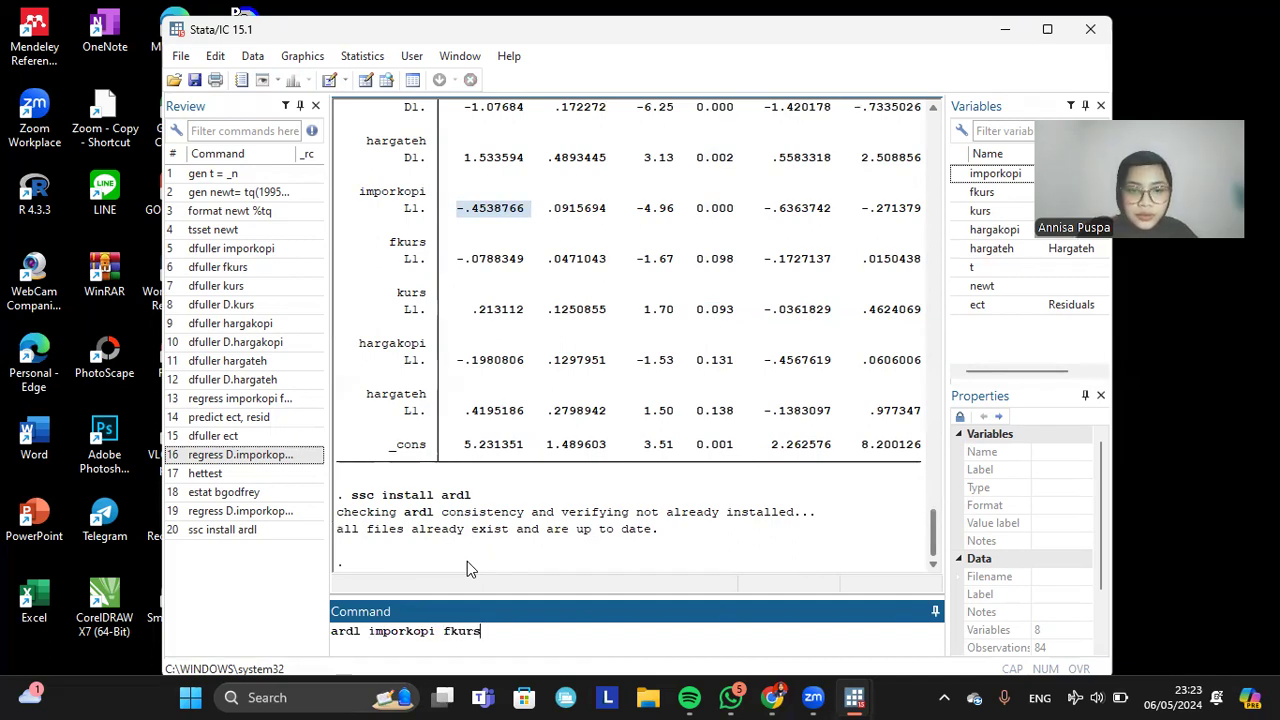
{"action": "type", "text": " kurs "}
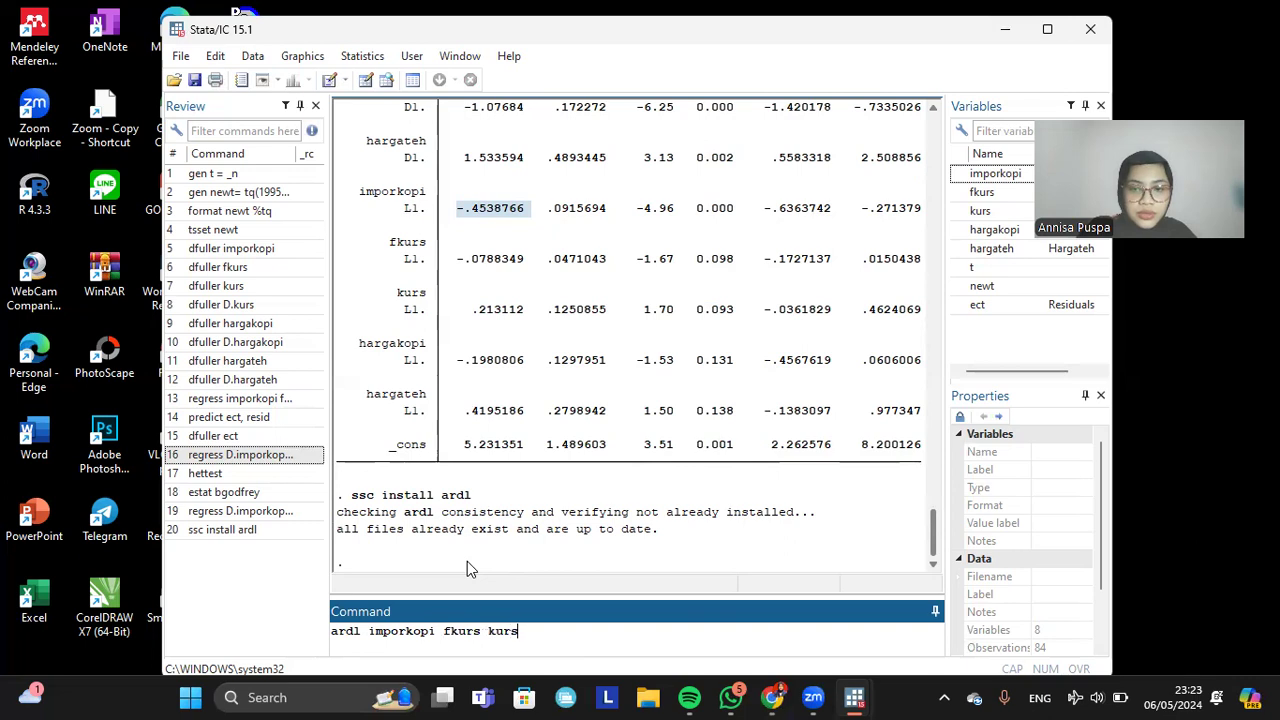
{"action": "type", "text": "hargako"}
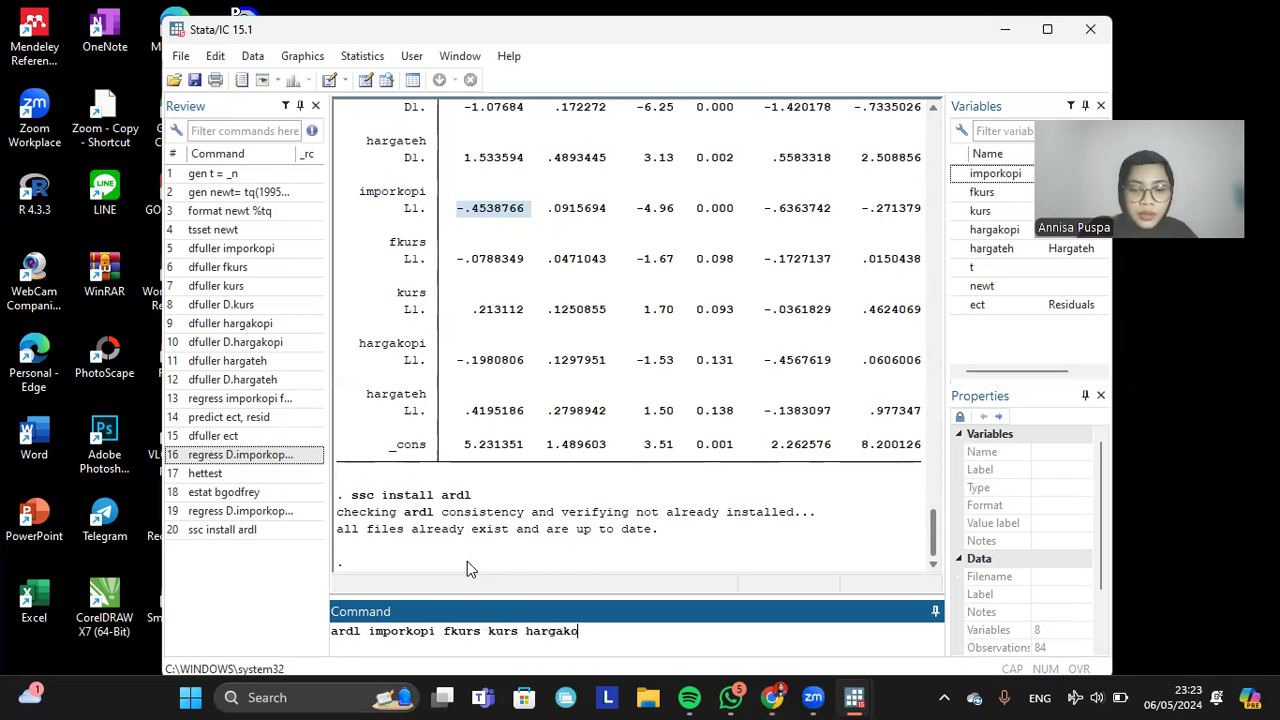
{"action": "type", "text": "pi harga"}
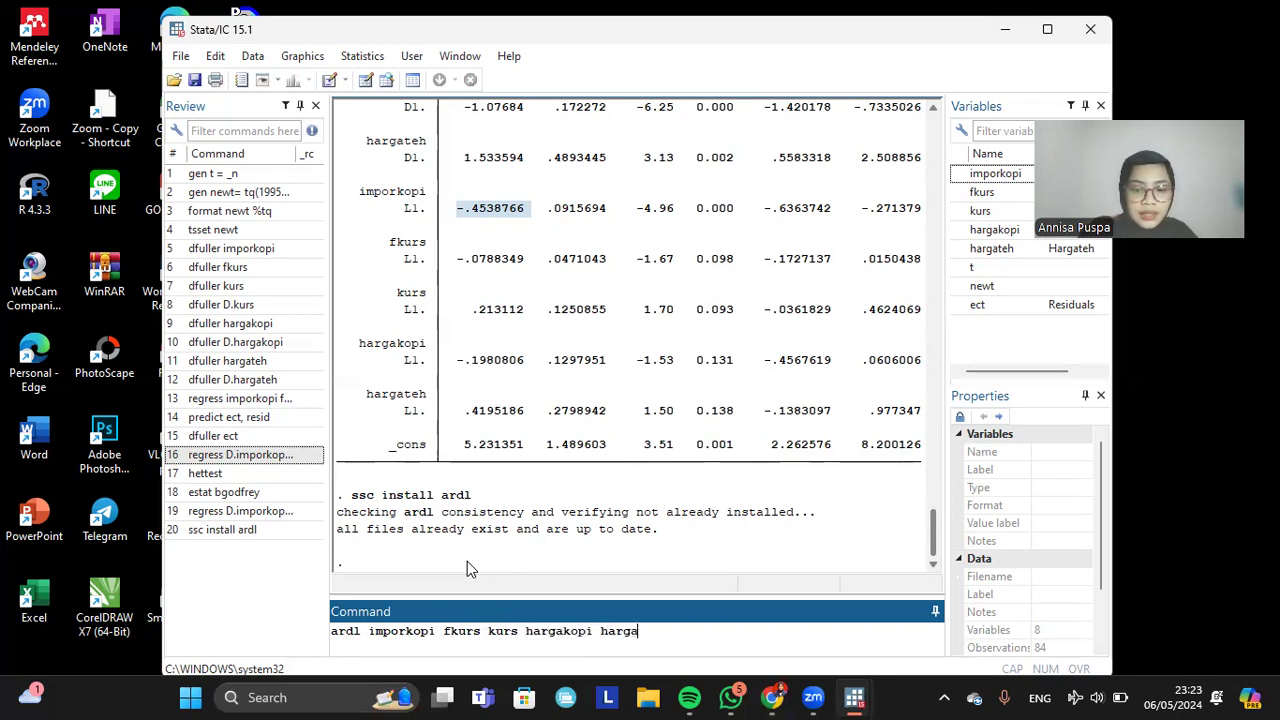
{"action": "type", "text": "teh,"}
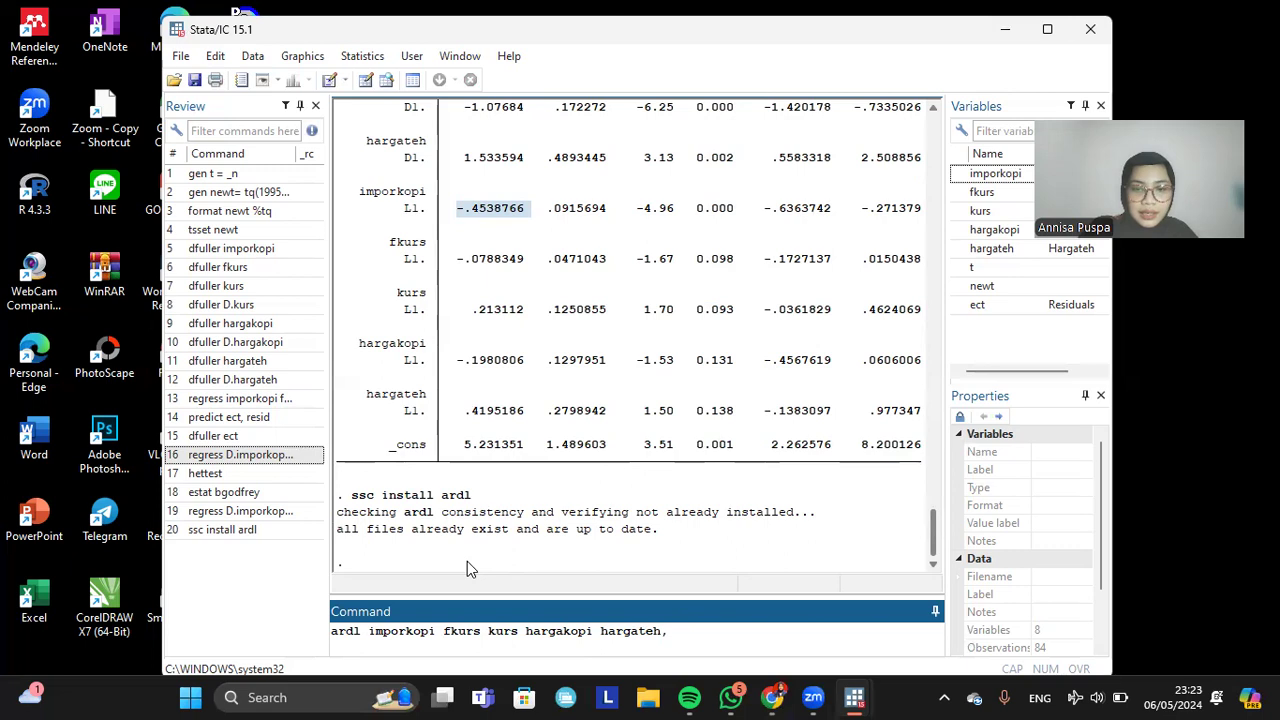
{"action": "type", "text": "lags(1 1 "}
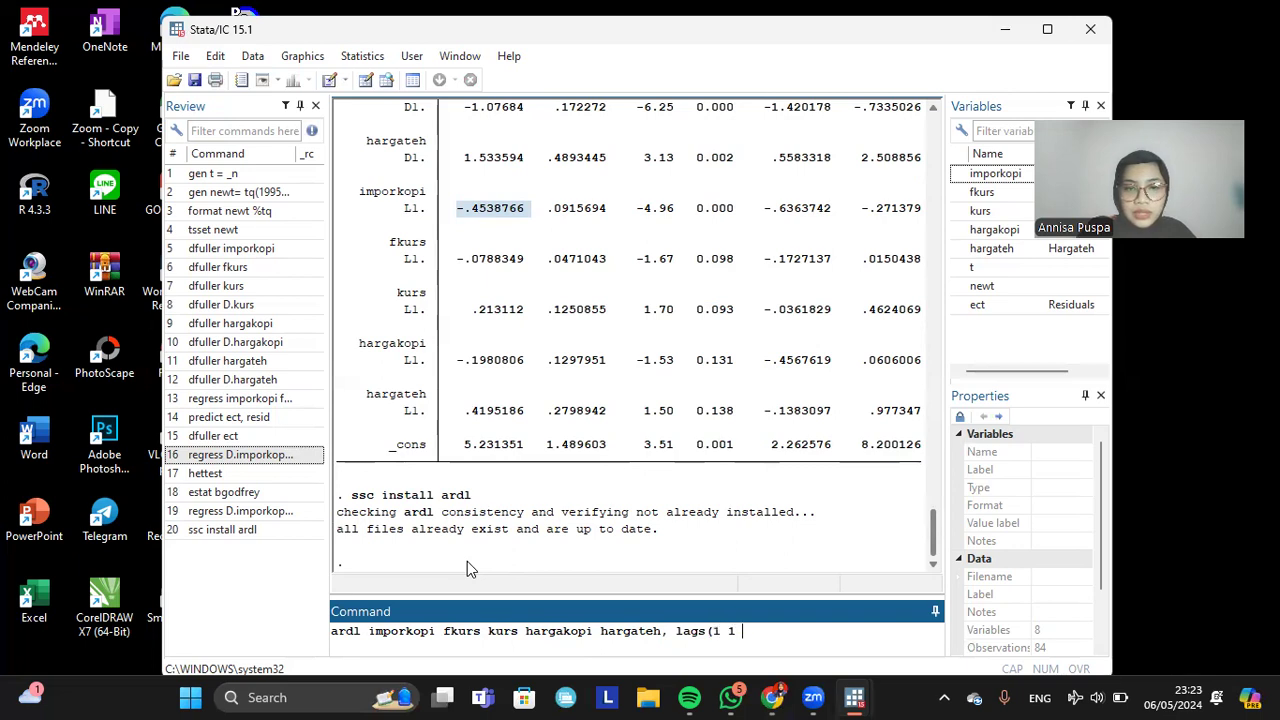
{"action": "type", "text": "1 1 1)"}
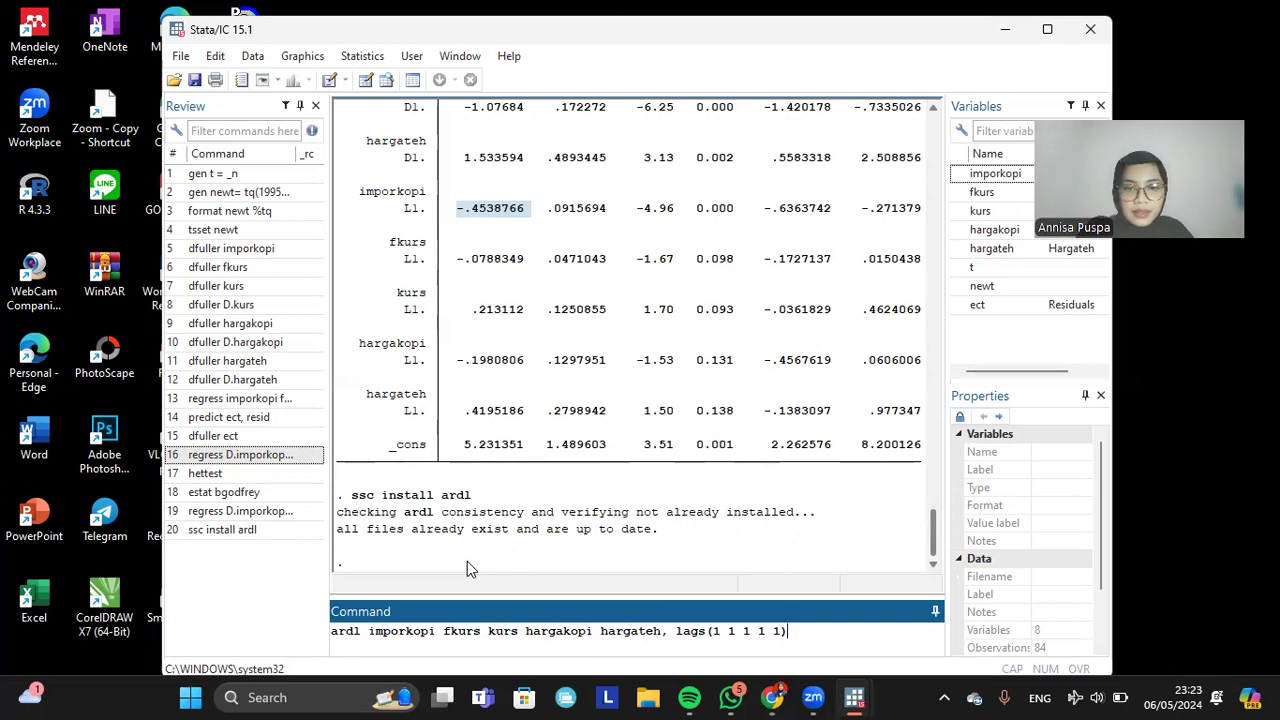
{"action": "key", "text": "Return"}
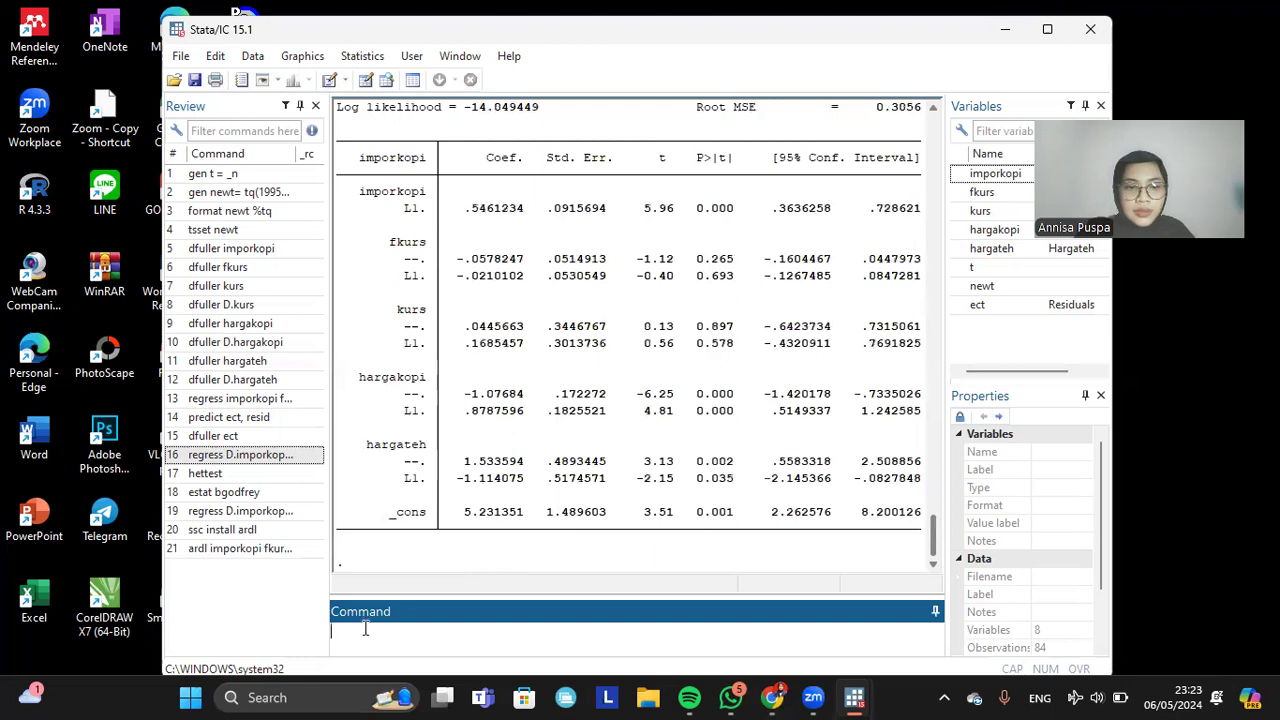
{"action": "scroll", "coordinate": [490, 355], "scroll_direction": "up", "scroll_amount": 1}
{"action": "scroll", "coordinate": [490, 355], "scroll_direction": "down", "scroll_amount": 1}
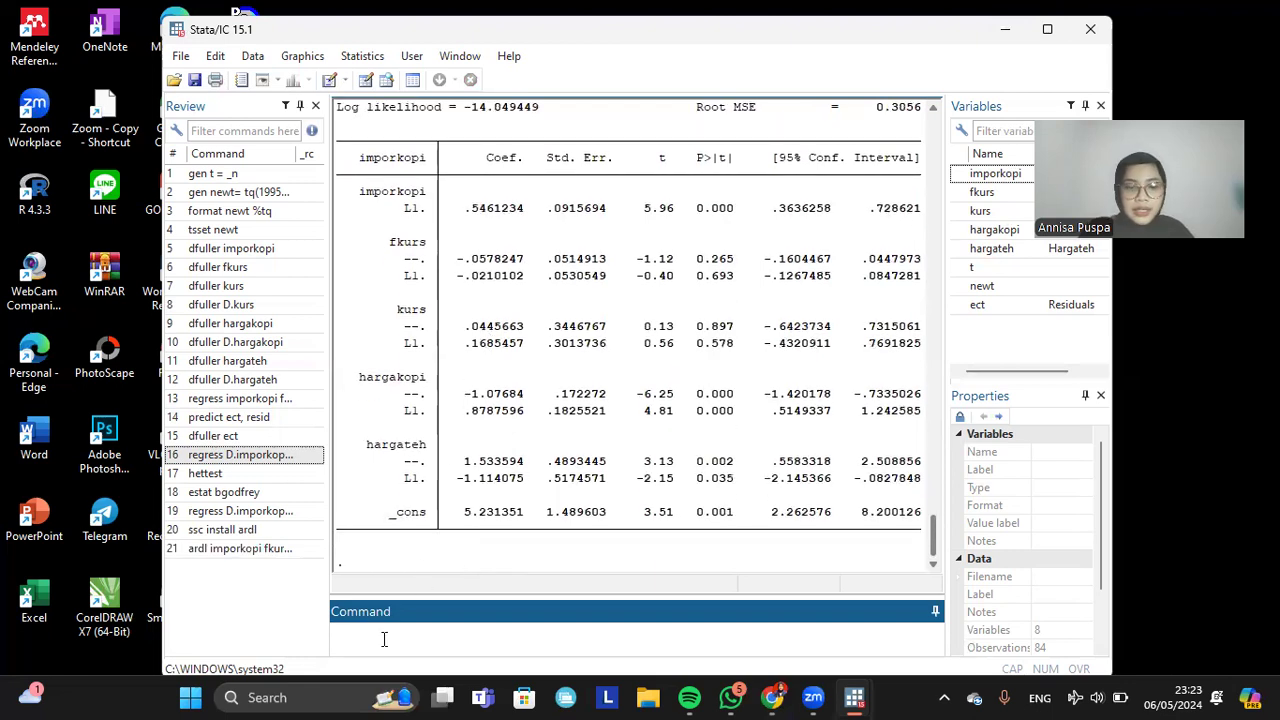
- Recall the ardl command and rerun it in error correction form with the ec1 option added after lags(1 1 1 1 1)
{"action": "left_click", "coordinate": [257, 558]}
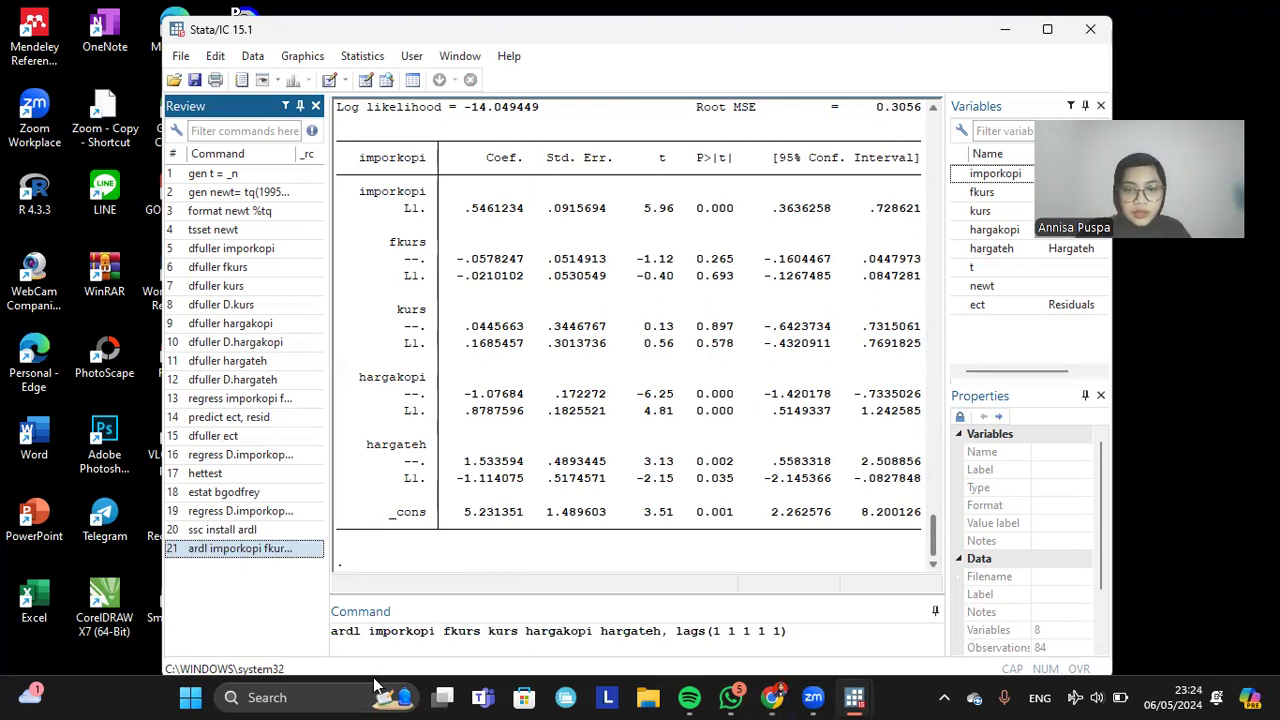
{"action": "left_click", "coordinate": [806, 636]}
{"action": "type", "text": "ect"}
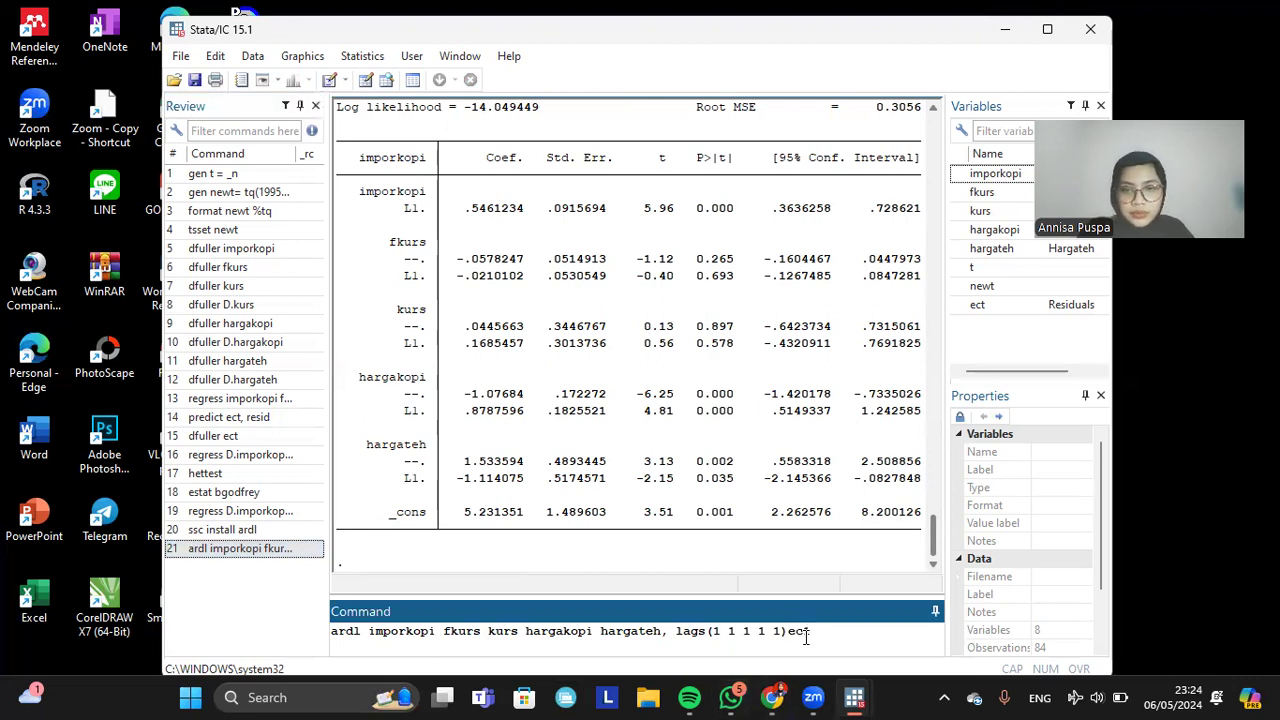
{"action": "key", "text": "Return"}
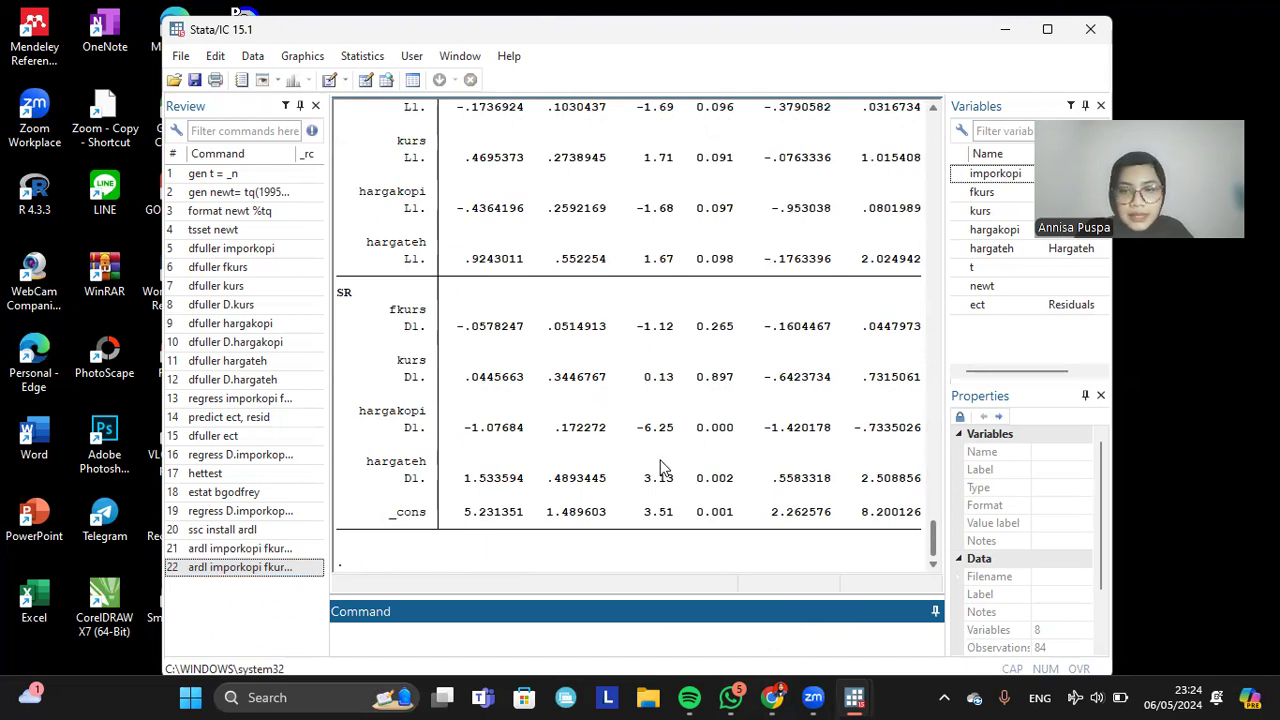
- Compare the ARDL adjustment coefficient with L1.imporkopi in the lagged-level regression, and examine the long-run and short-run coefficients
{"action": "scroll", "coordinate": [660, 467], "scroll_direction": "up", "scroll_amount": 1}
{"action": "left_click_drag", "start_coordinate": [935, 540], "coordinate": [934, 514]}
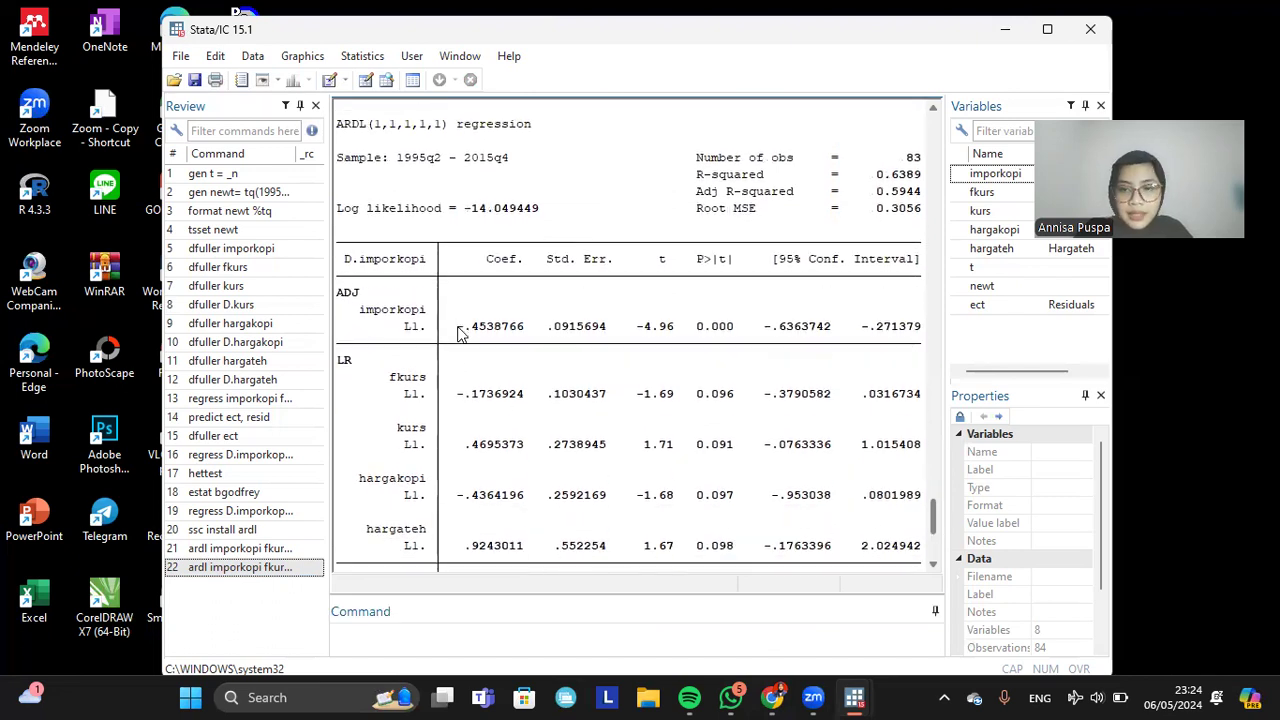
{"action": "left_click_drag", "start_coordinate": [458, 332], "coordinate": [530, 335]}
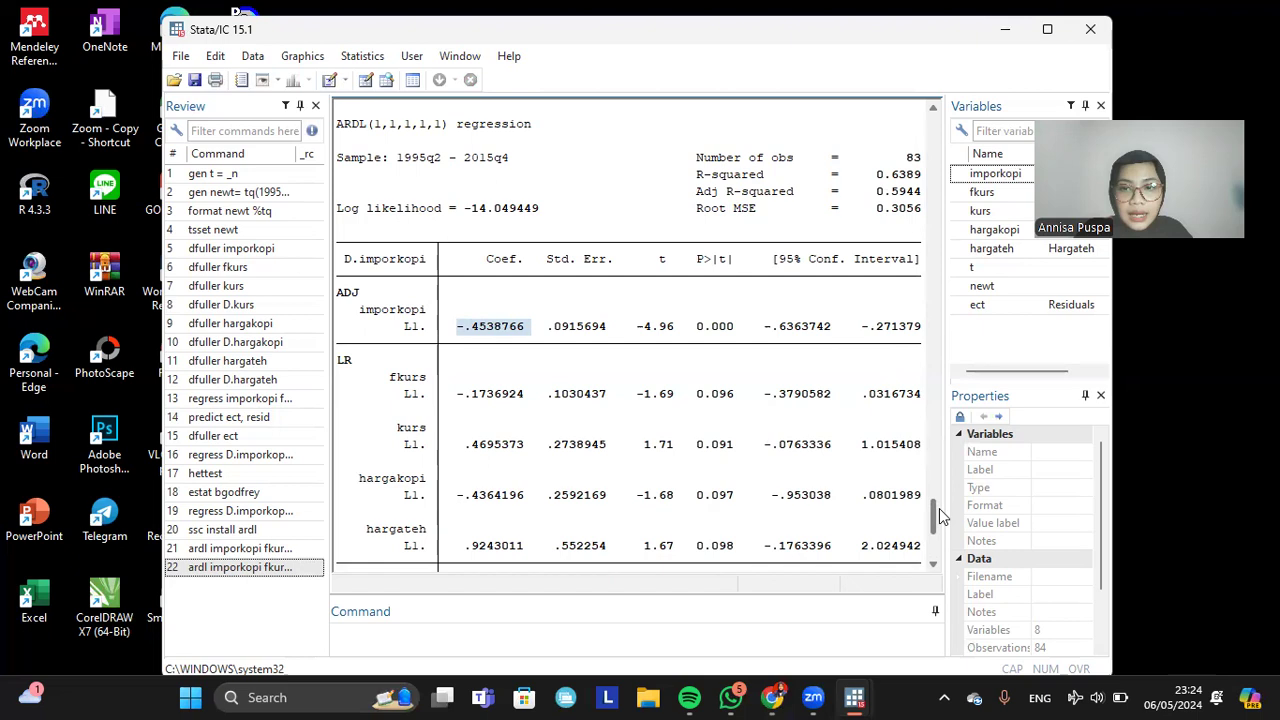
{"action": "left_click_drag", "start_coordinate": [935, 520], "coordinate": [929, 437]}
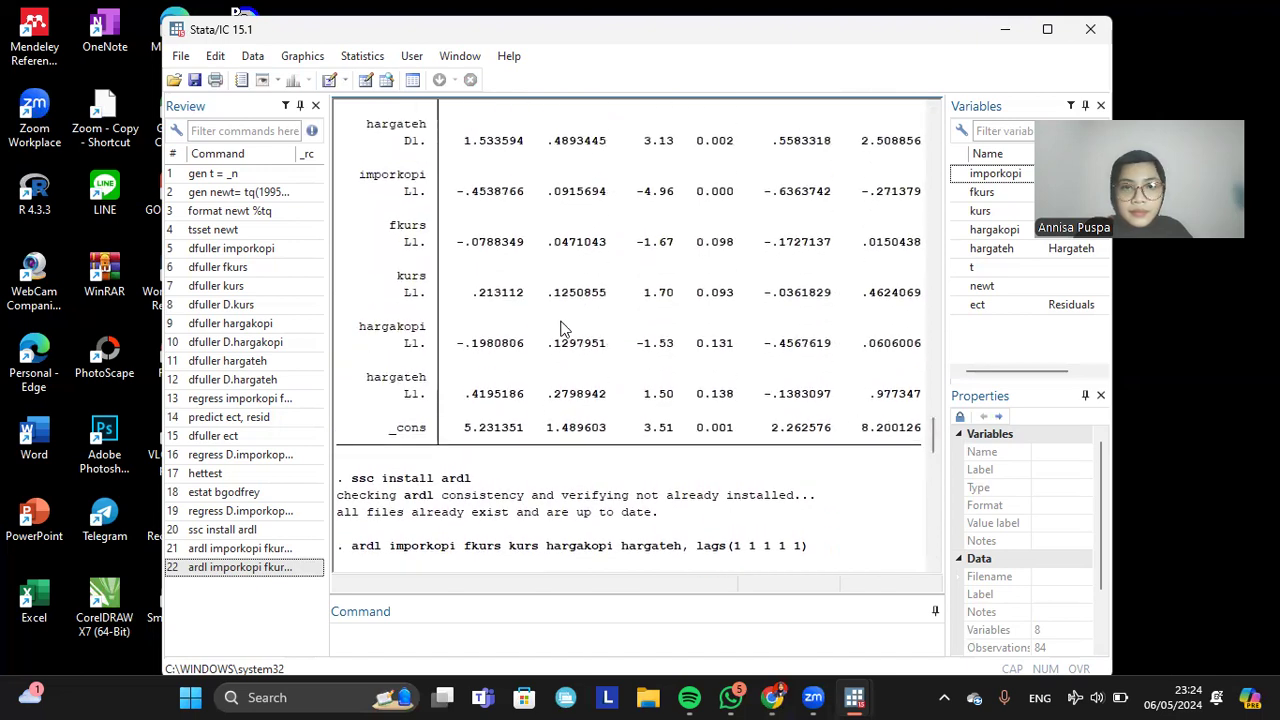
{"action": "left_click_drag", "start_coordinate": [460, 196], "coordinate": [530, 198]}
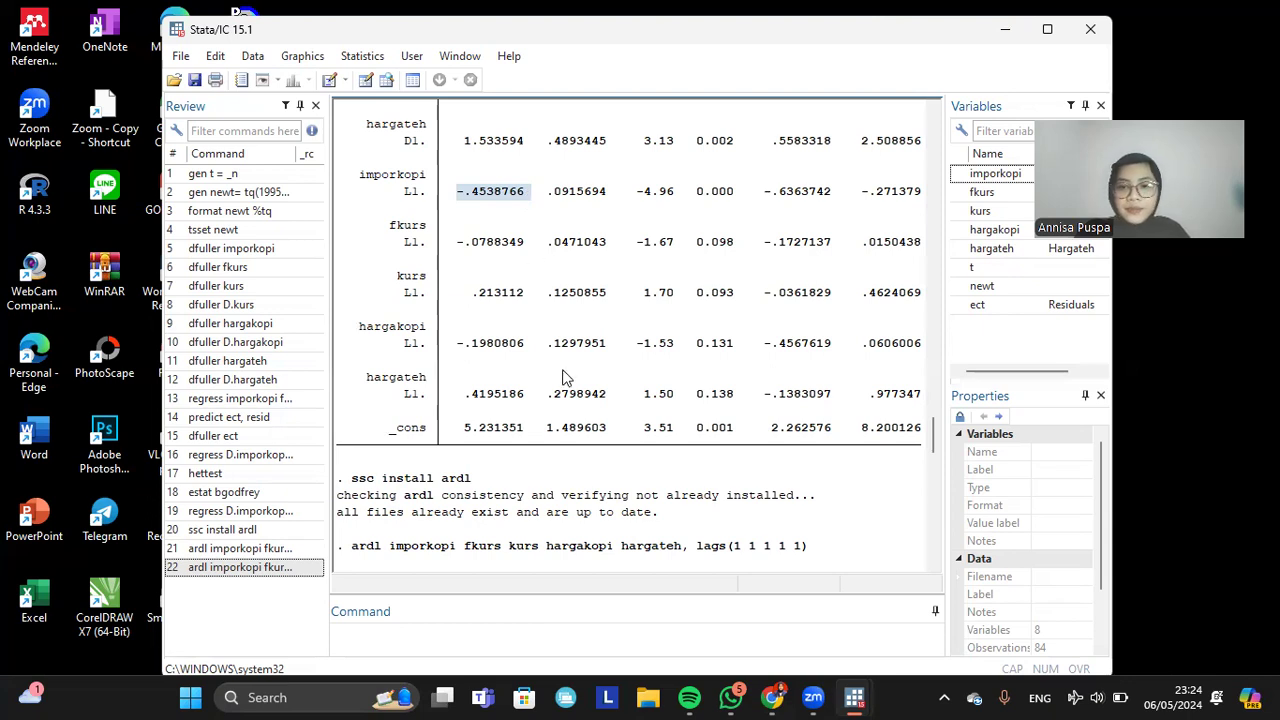
{"action": "scroll", "coordinate": [563, 377], "scroll_direction": "down", "scroll_amount": 3}
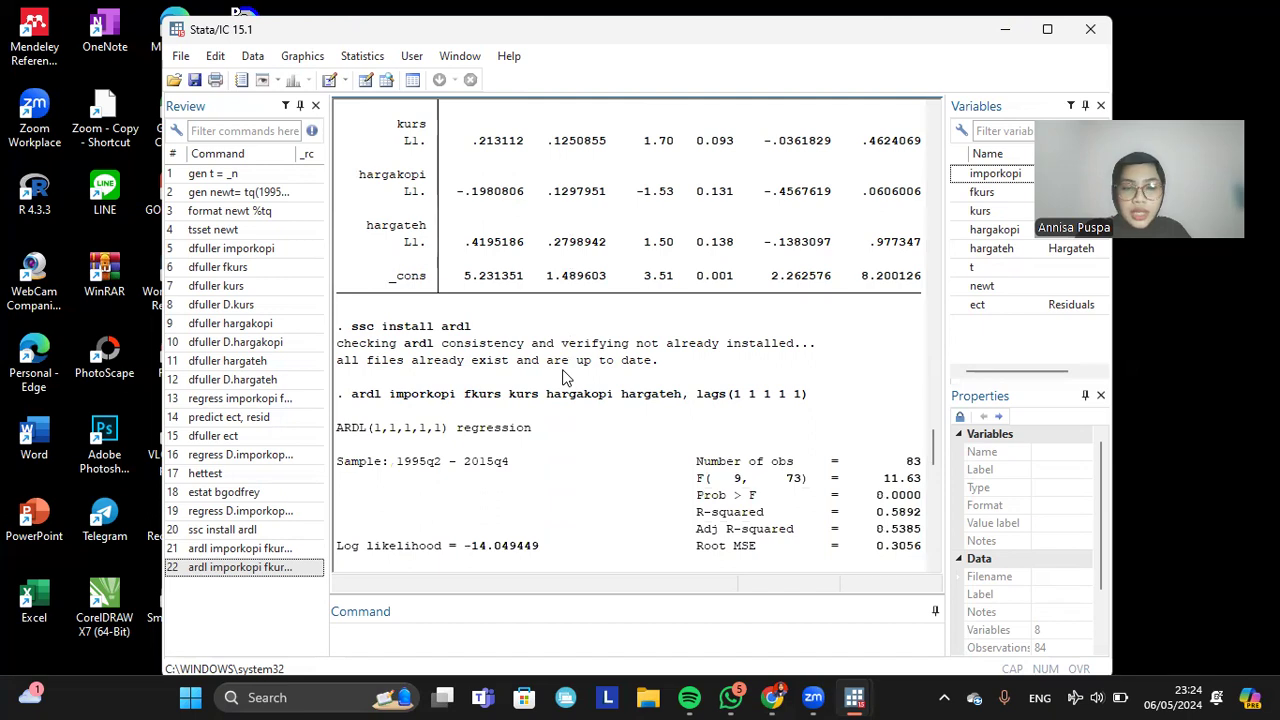
{"action": "scroll", "coordinate": [563, 377], "scroll_direction": "down", "scroll_amount": 15}
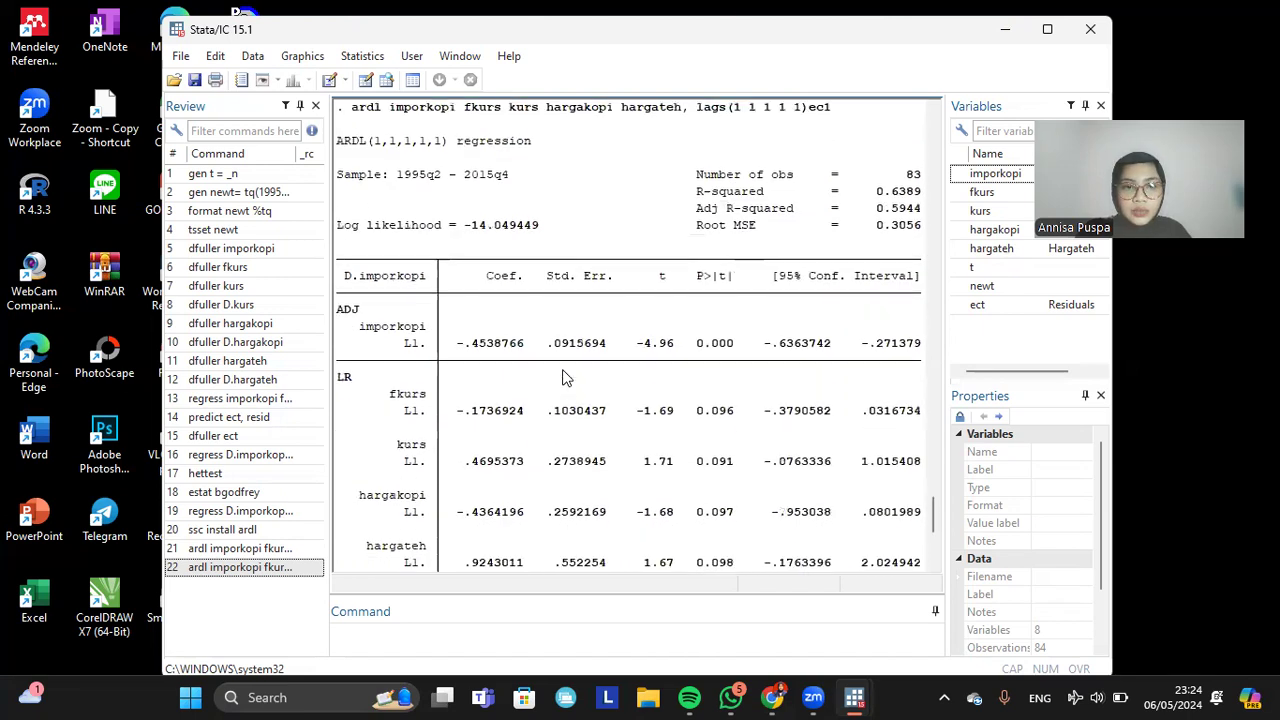
{"action": "scroll", "coordinate": [563, 377], "scroll_direction": "down", "scroll_amount": 1}
{"action": "scroll", "coordinate": [563, 377], "scroll_direction": "down", "scroll_amount": 5}
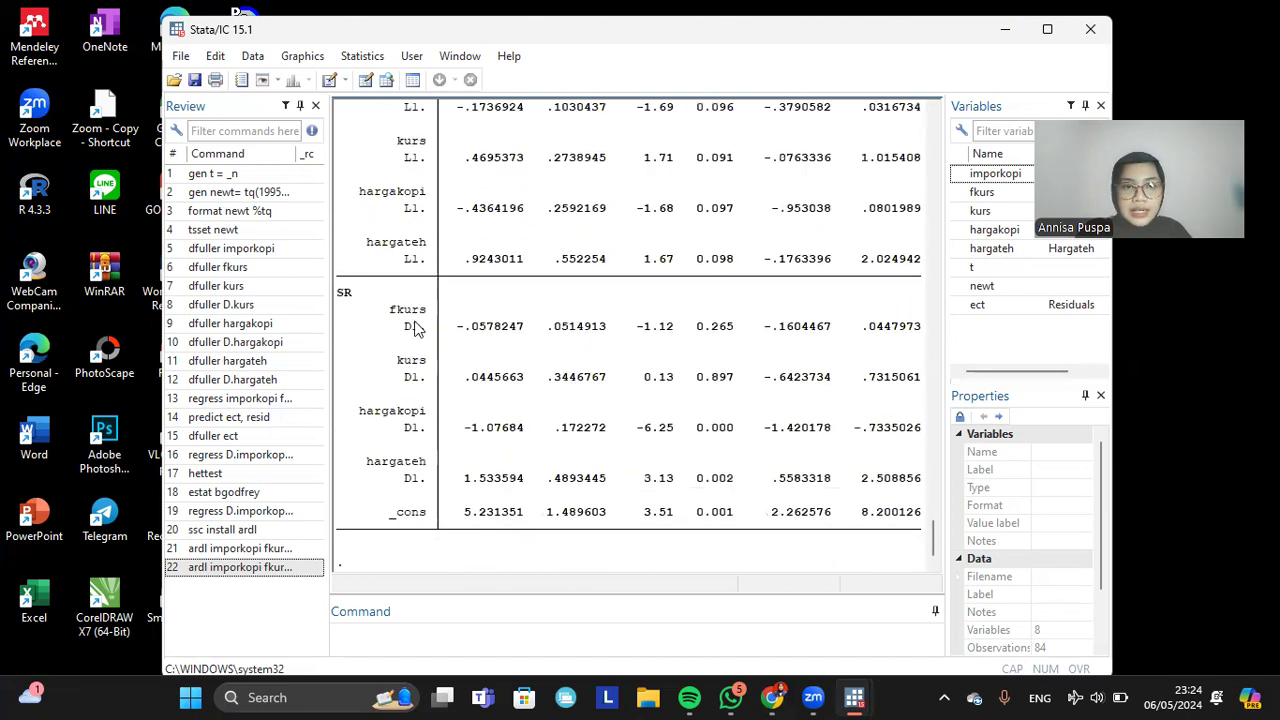
{"action": "scroll", "coordinate": [418, 328], "scroll_direction": "up", "scroll_amount": 1}
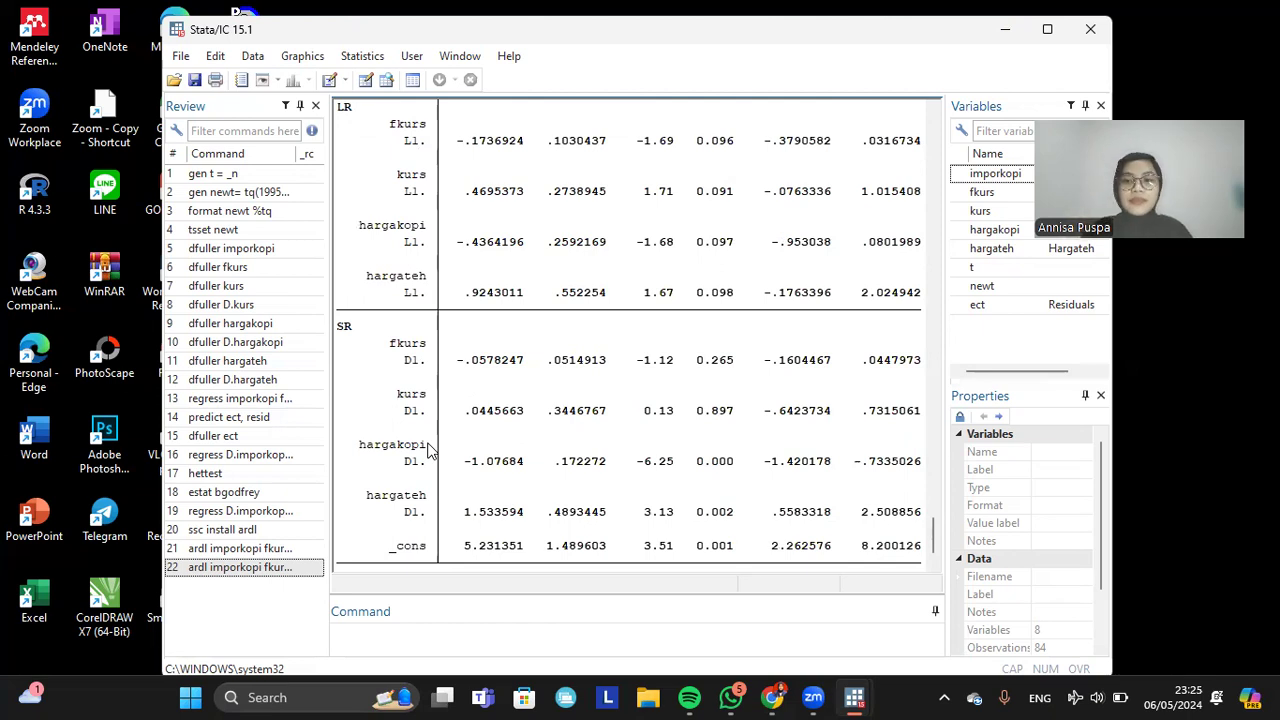
{"action": "scroll", "coordinate": [611, 345], "scroll_direction": "down", "scroll_amount": 1}
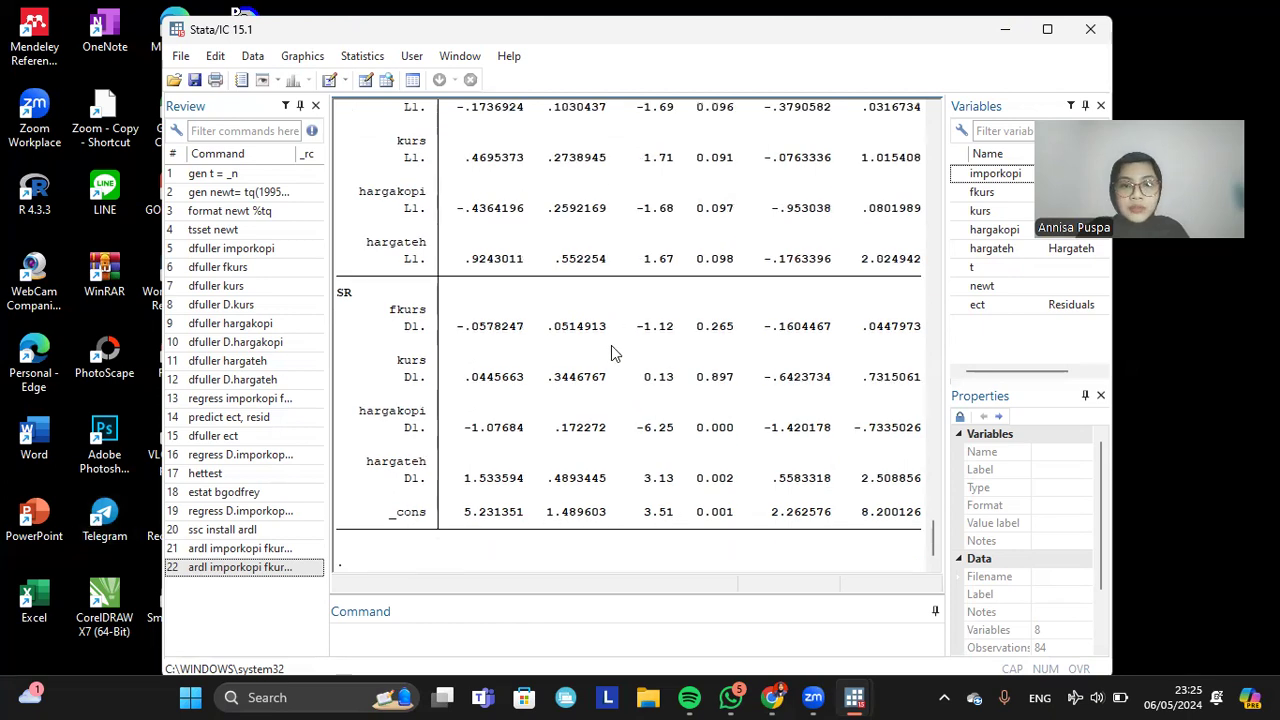
- Run the bounds test for a level relationship on the ARDL model with "estat ectest"
{"action": "left_click", "coordinate": [448, 643]}
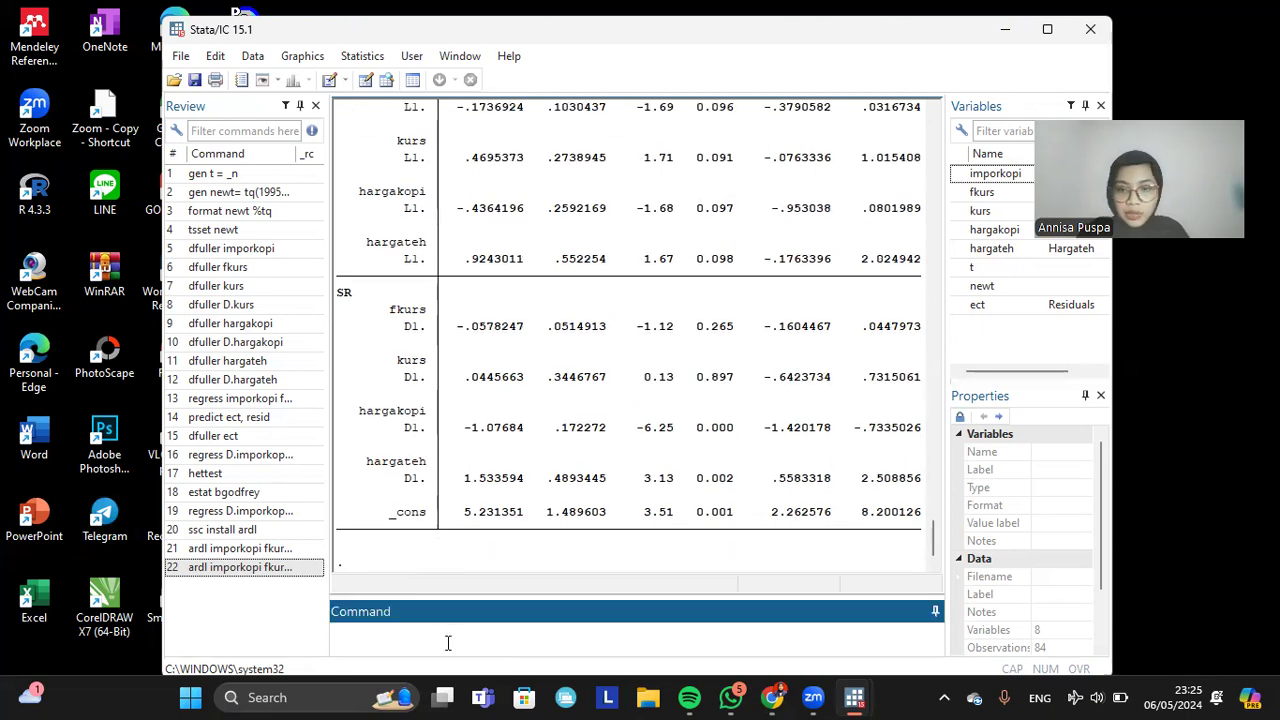
{"action": "type", "text": "estat"}
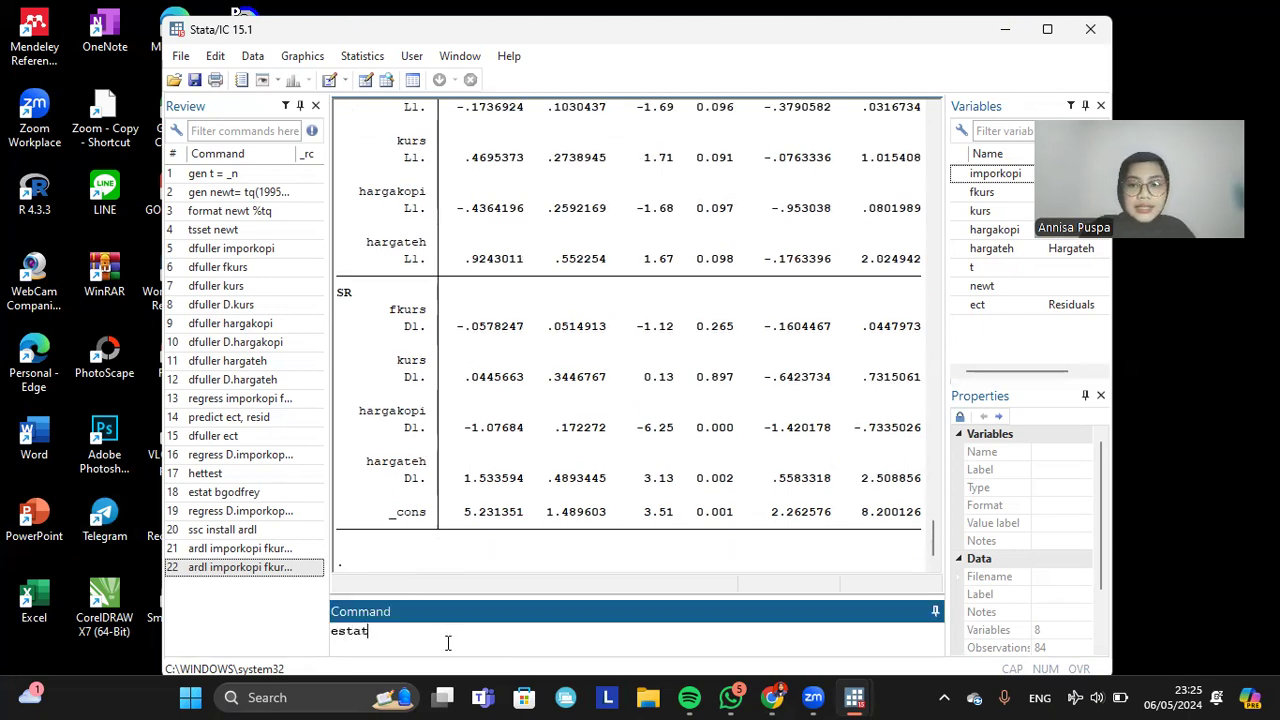
{"action": "type", "text": " ectest"}
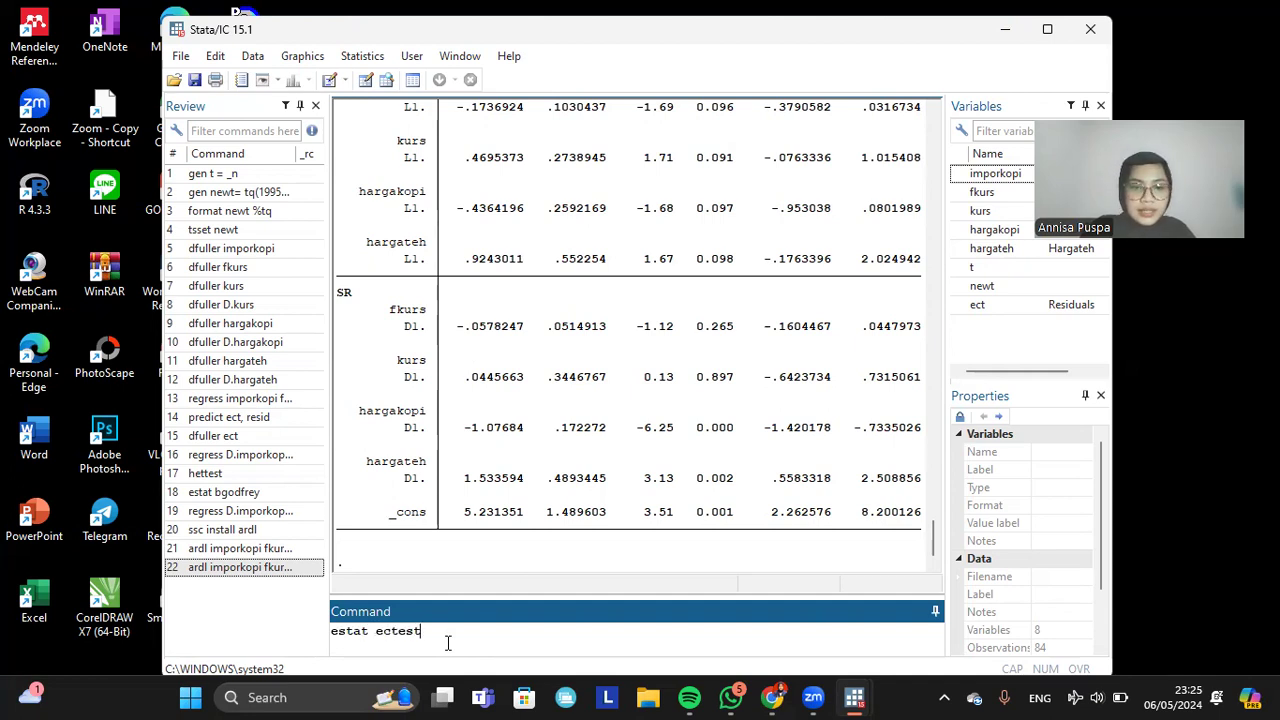
{"action": "key", "text": "Return"}
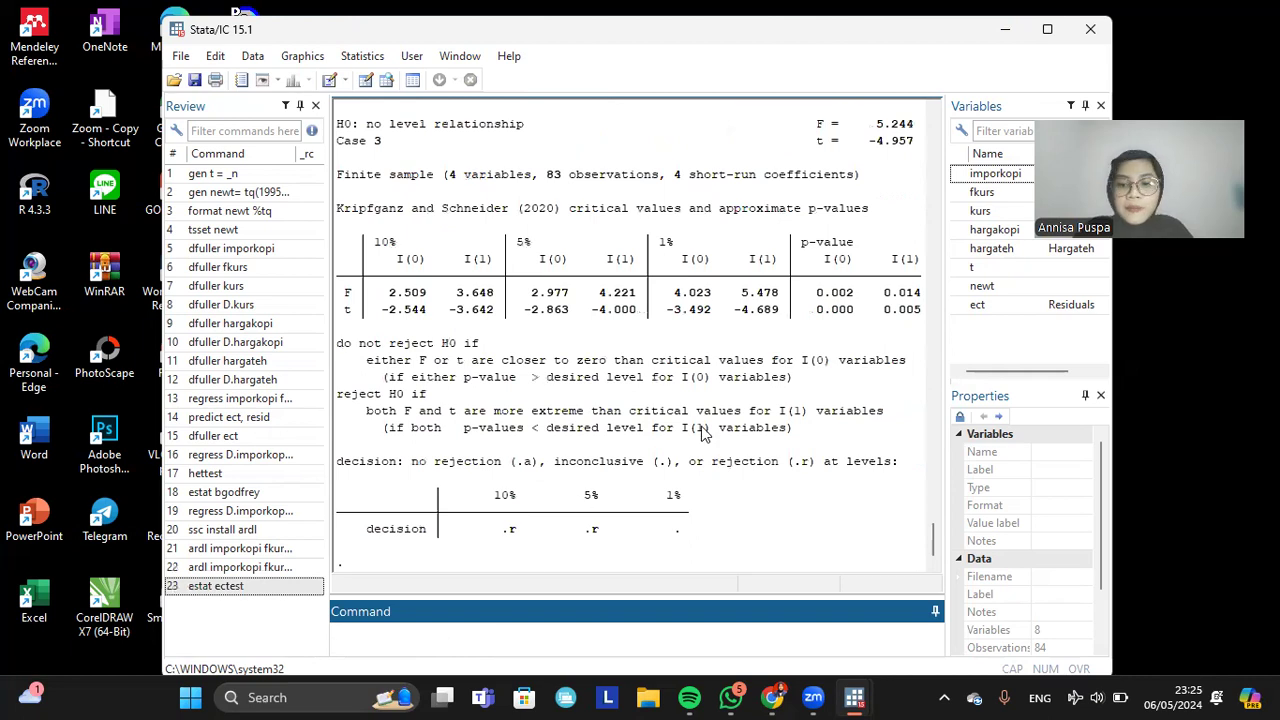